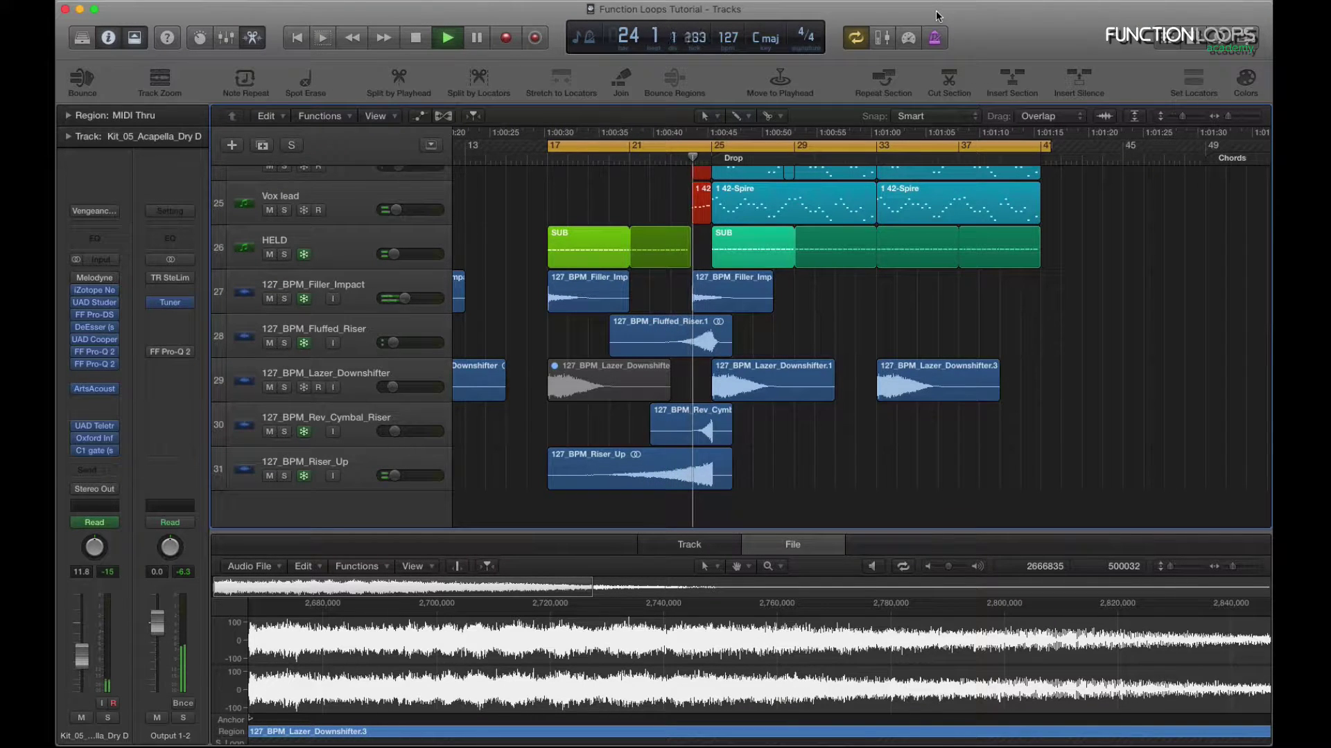
Step: Scroll up and down the track list to find the Kick Tuned to C Sharp track
{"action": "scroll", "coordinate": [842, 371], "scroll_direction": "up", "scroll_amount": 6}
{"action": "scroll", "coordinate": [844, 371], "scroll_direction": "down", "scroll_amount": 3}
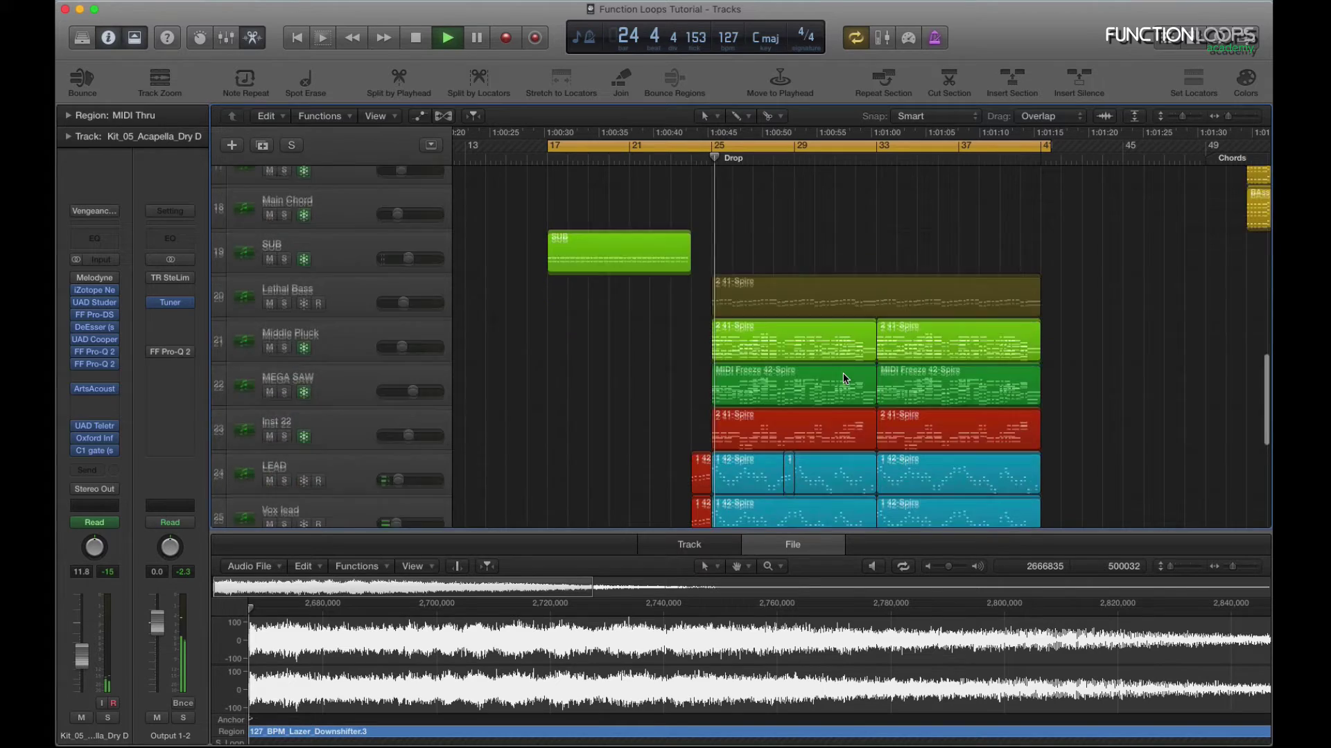
{"action": "scroll", "coordinate": [844, 382], "scroll_direction": "up", "scroll_amount": 10}
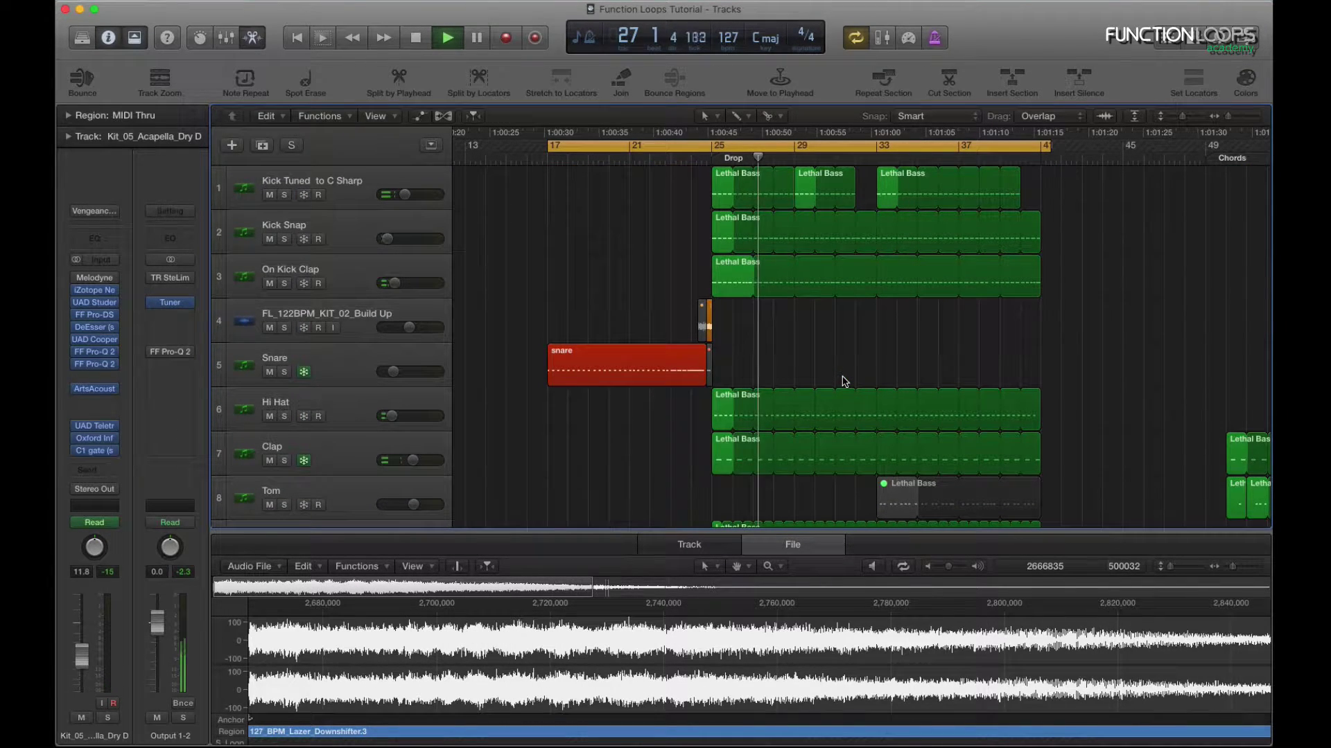
{"action": "scroll", "coordinate": [844, 381], "scroll_direction": "down", "scroll_amount": 2}
{"action": "scroll", "coordinate": [844, 381], "scroll_direction": "down", "scroll_amount": 5}
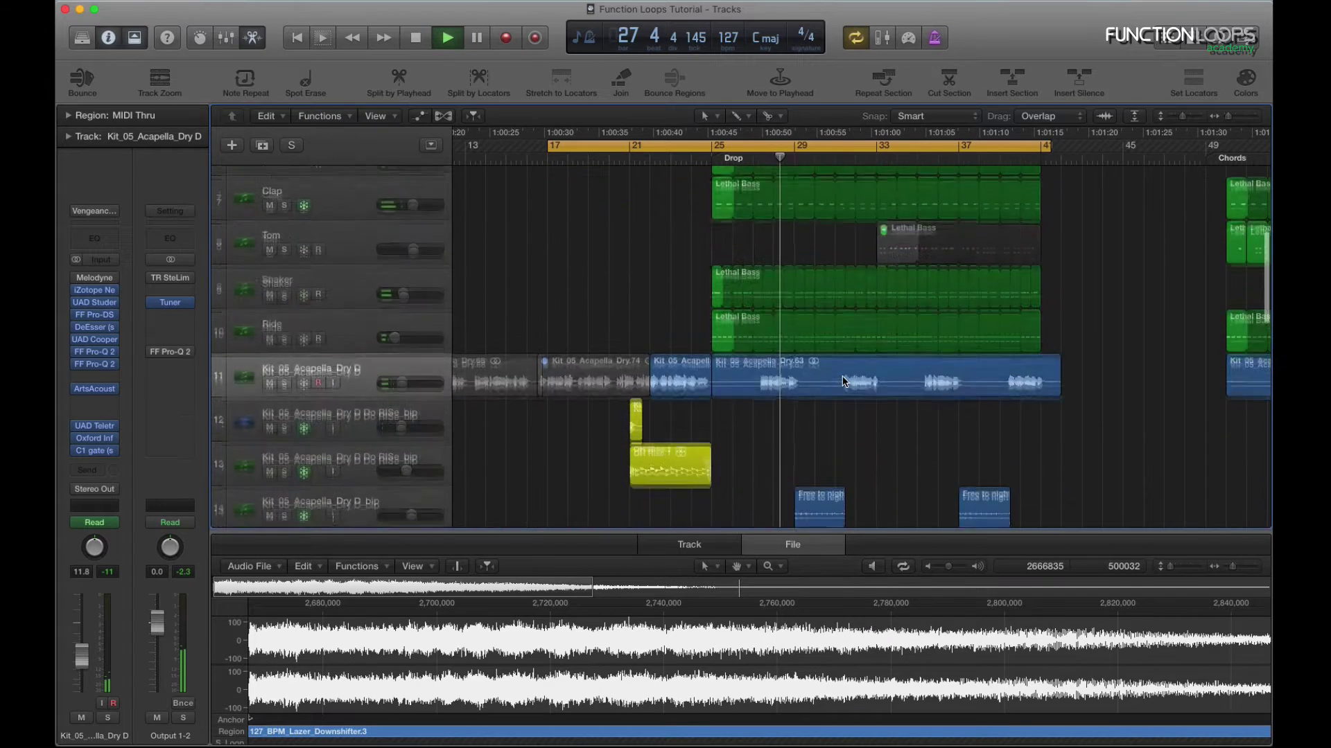
{"action": "scroll", "coordinate": [845, 381], "scroll_direction": "down", "scroll_amount": 3}
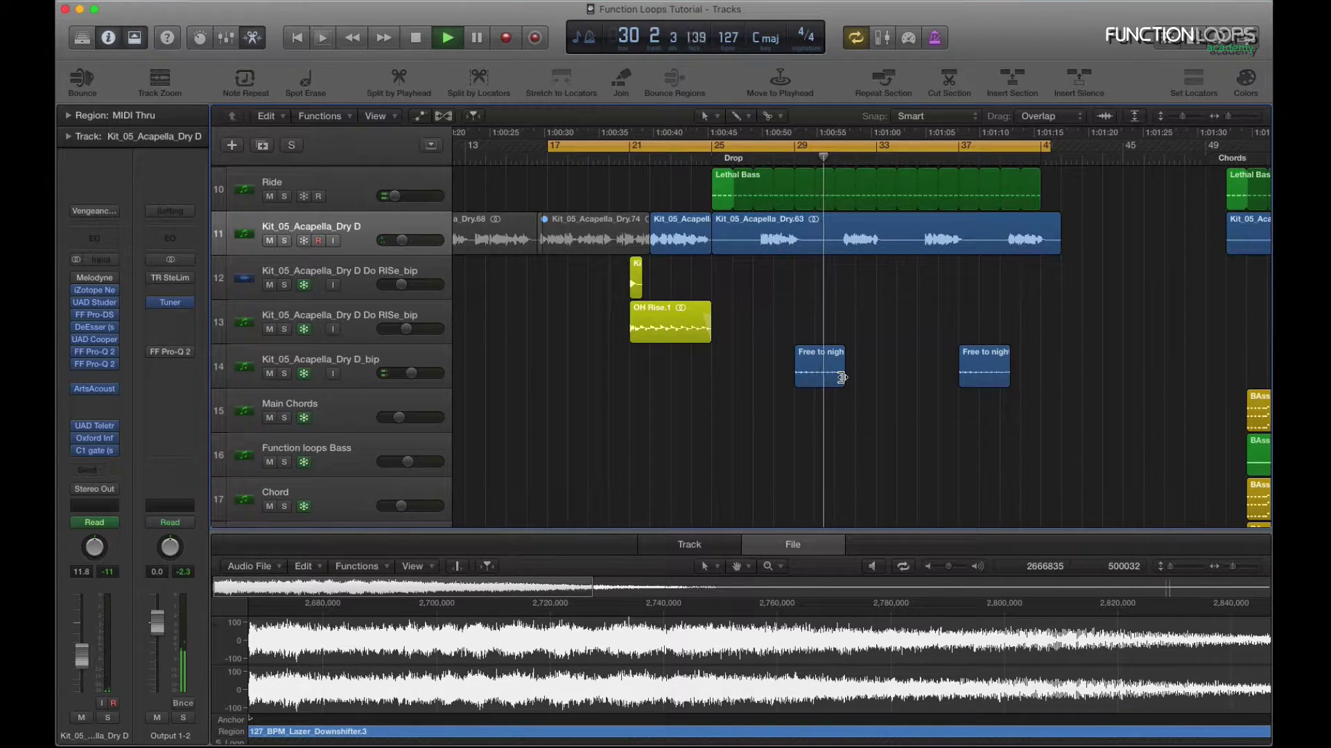
{"action": "scroll", "coordinate": [778, 398], "scroll_direction": "up", "scroll_amount": 9}
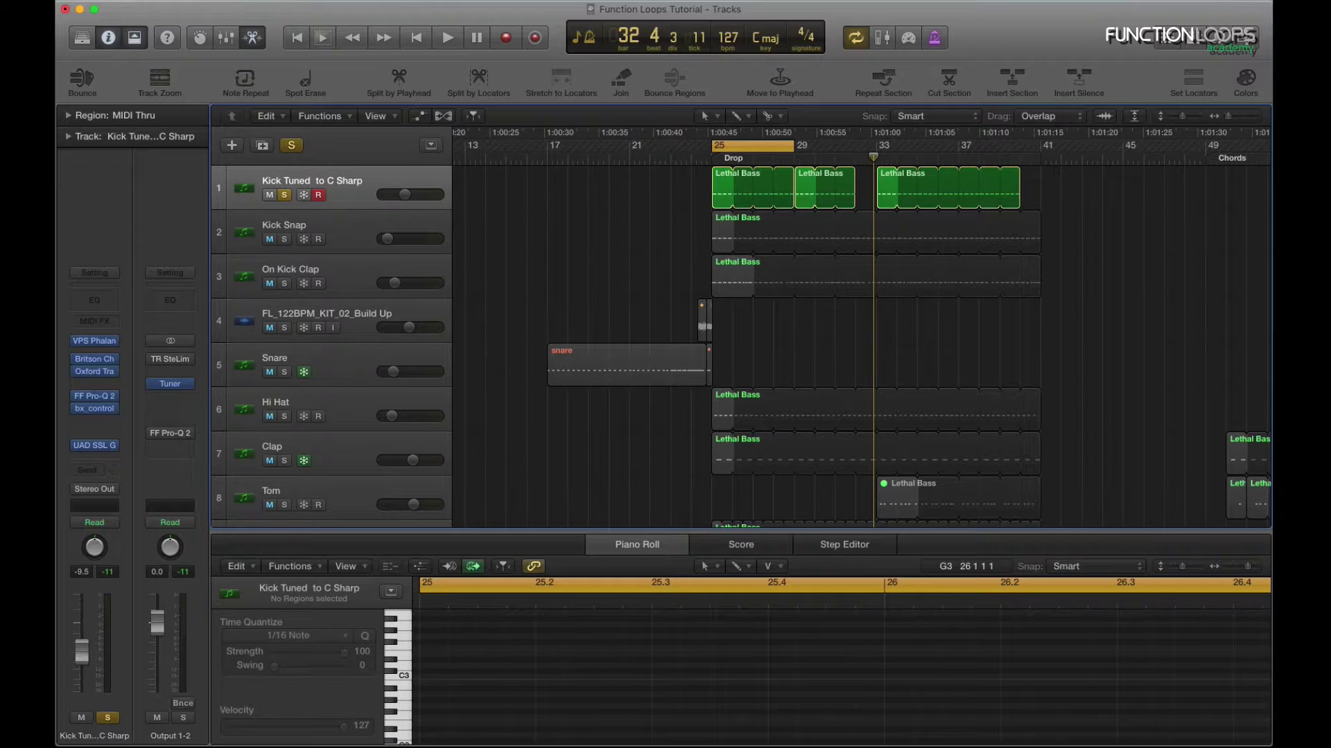
{"action": "left_click", "coordinate": [95, 340]}
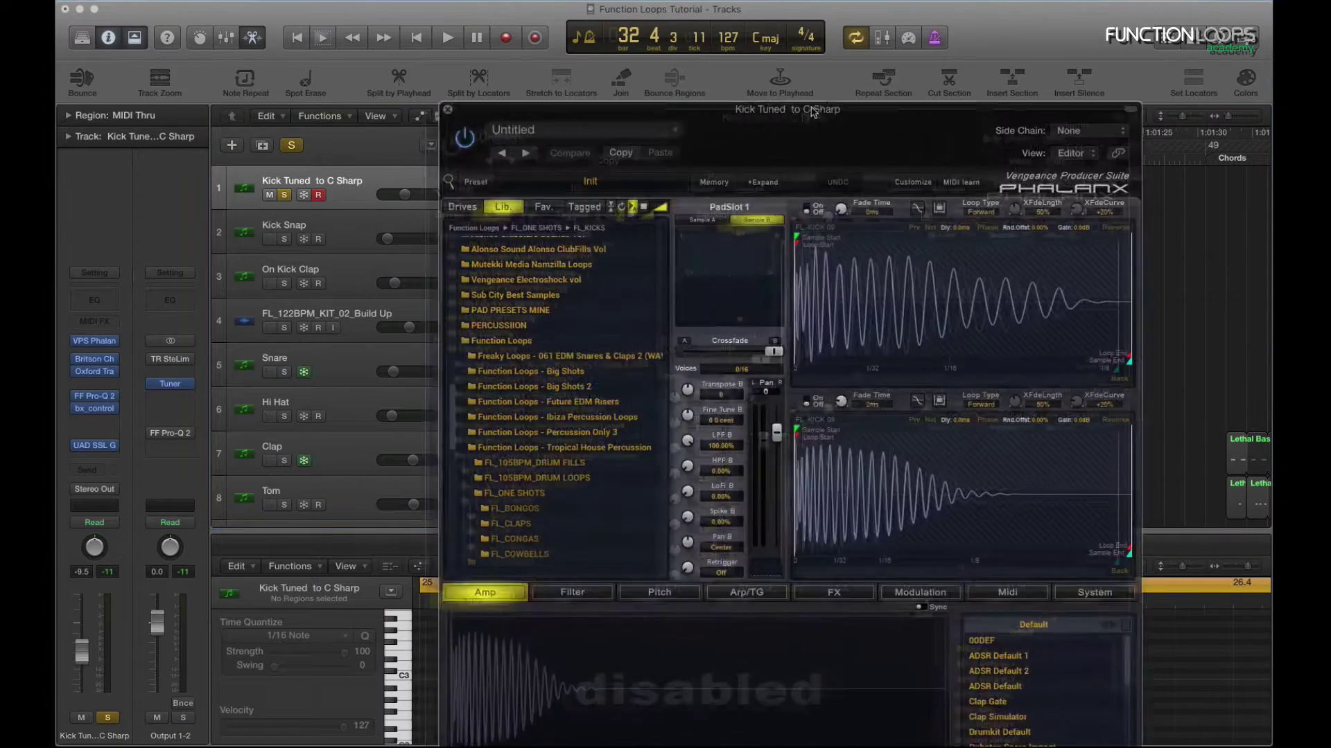
{"action": "left_click_drag", "start_coordinate": [764, 122], "coordinate": [877, 46]}
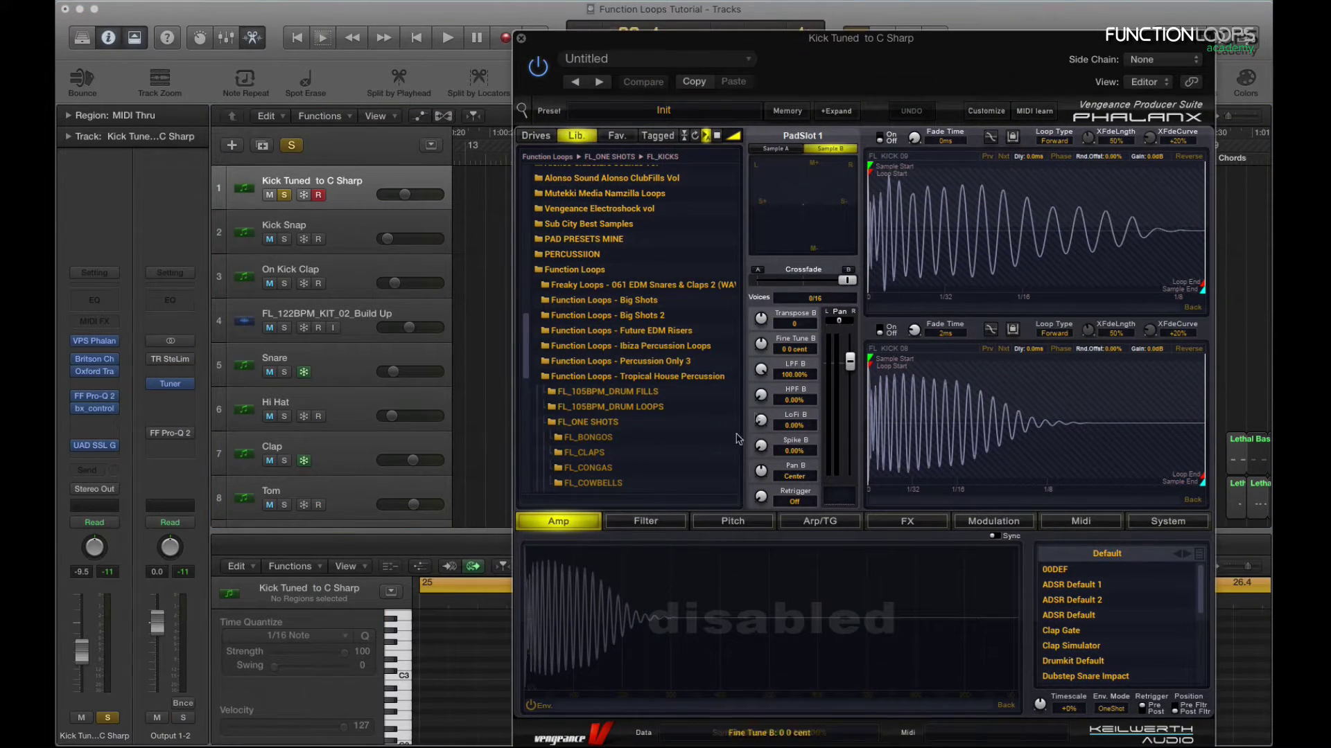
{"action": "right_click", "coordinate": [800, 210]}
{"action": "left_click", "coordinate": [901, 397]}
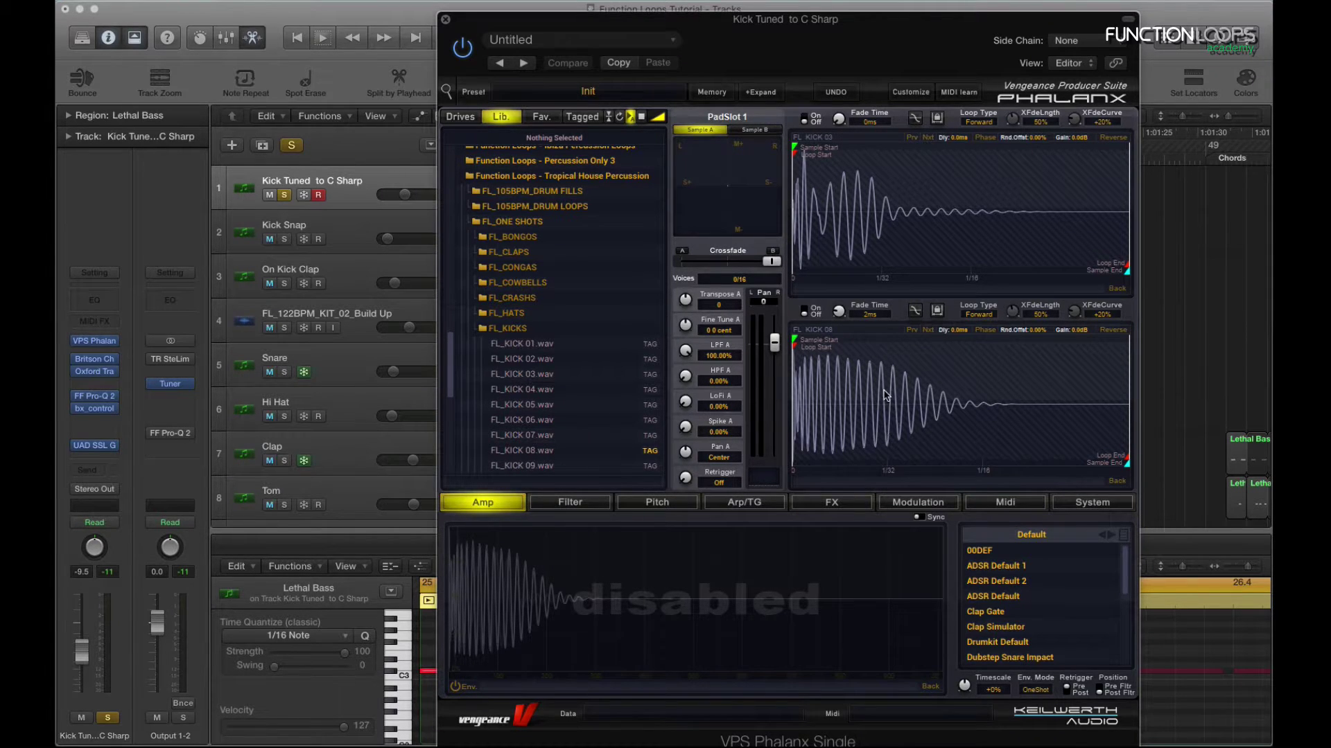
{"action": "left_click", "coordinate": [170, 385]}
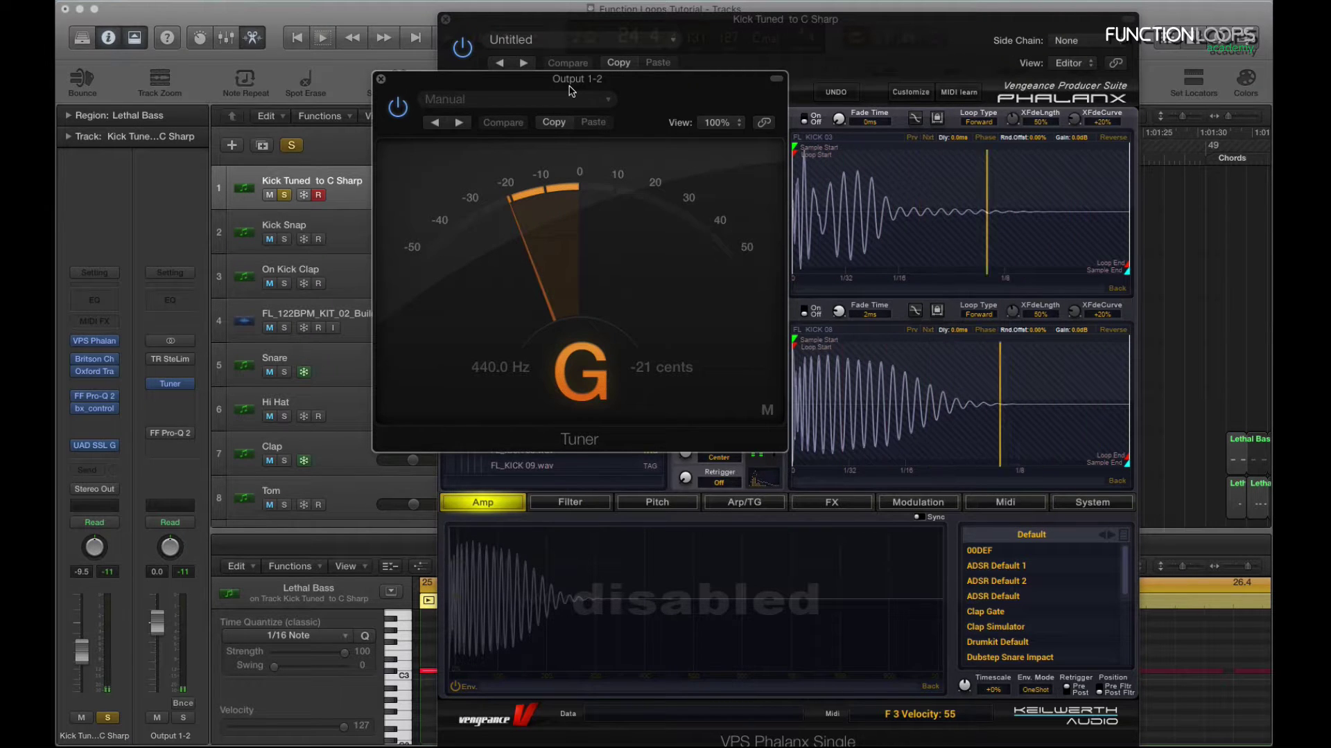
{"action": "left_click", "coordinate": [380, 82]}
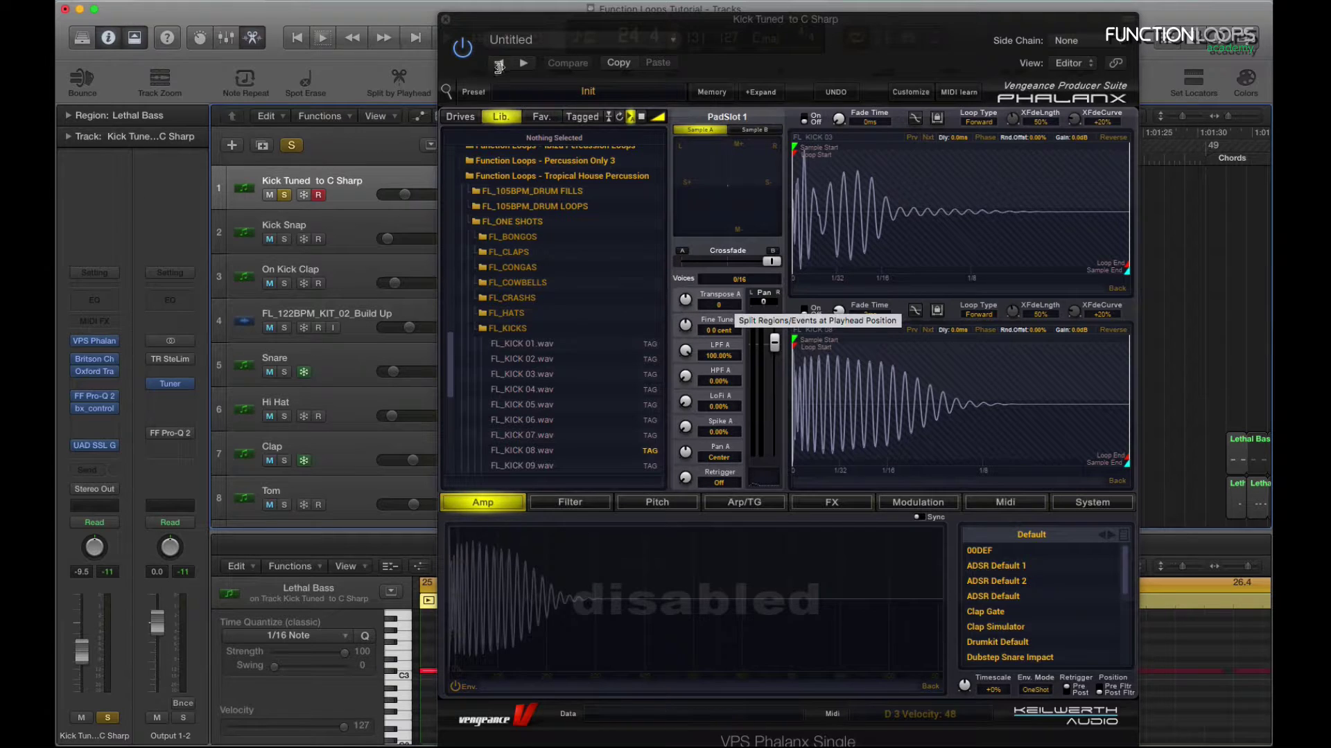
{"action": "left_click", "coordinate": [444, 20]}
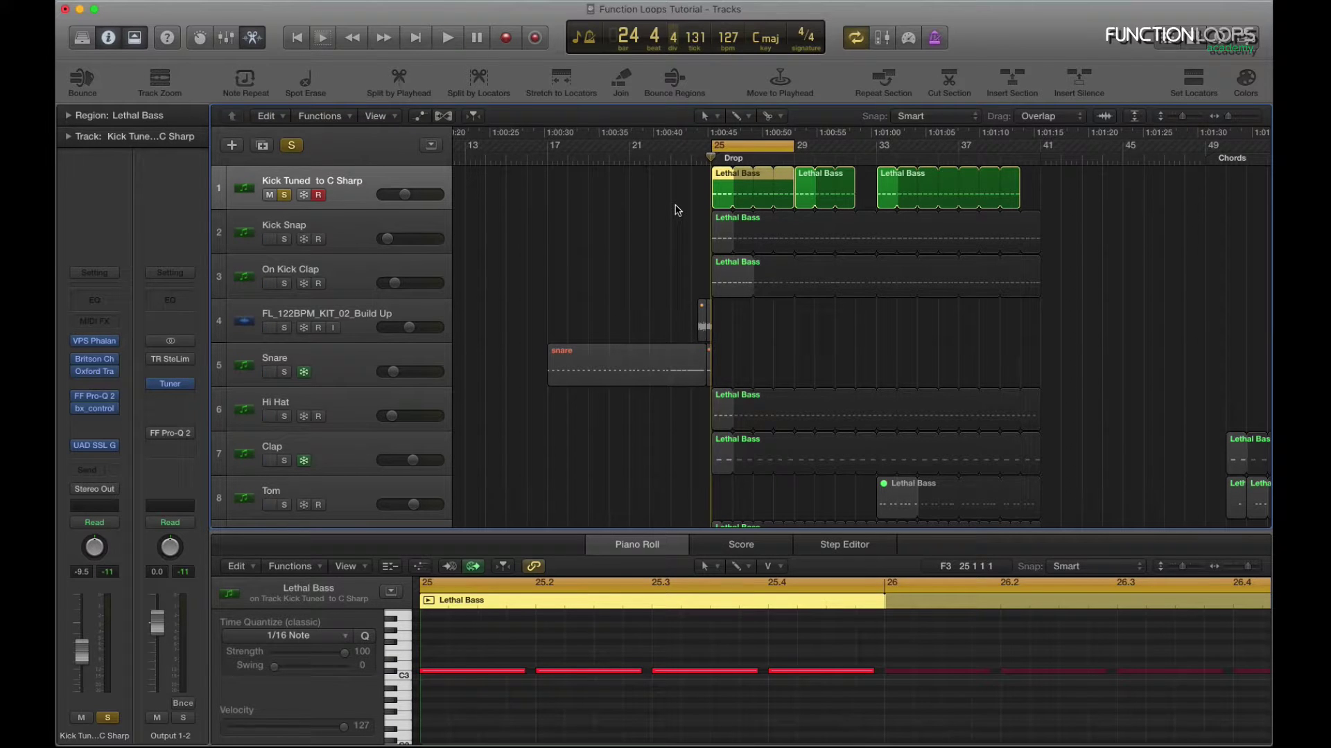
Step: Play the drop cycle from its start, then stop it
{"action": "key", "text": "space"}
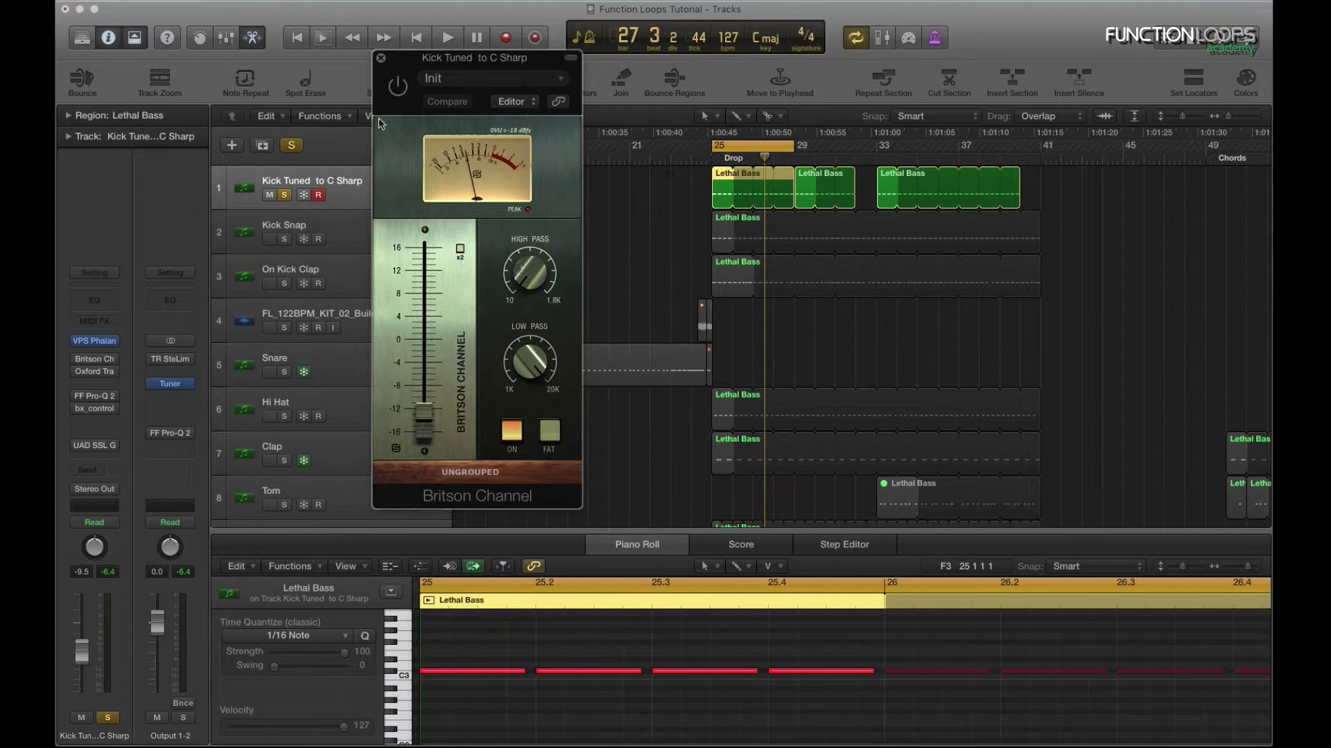
{"action": "key", "text": "space"}
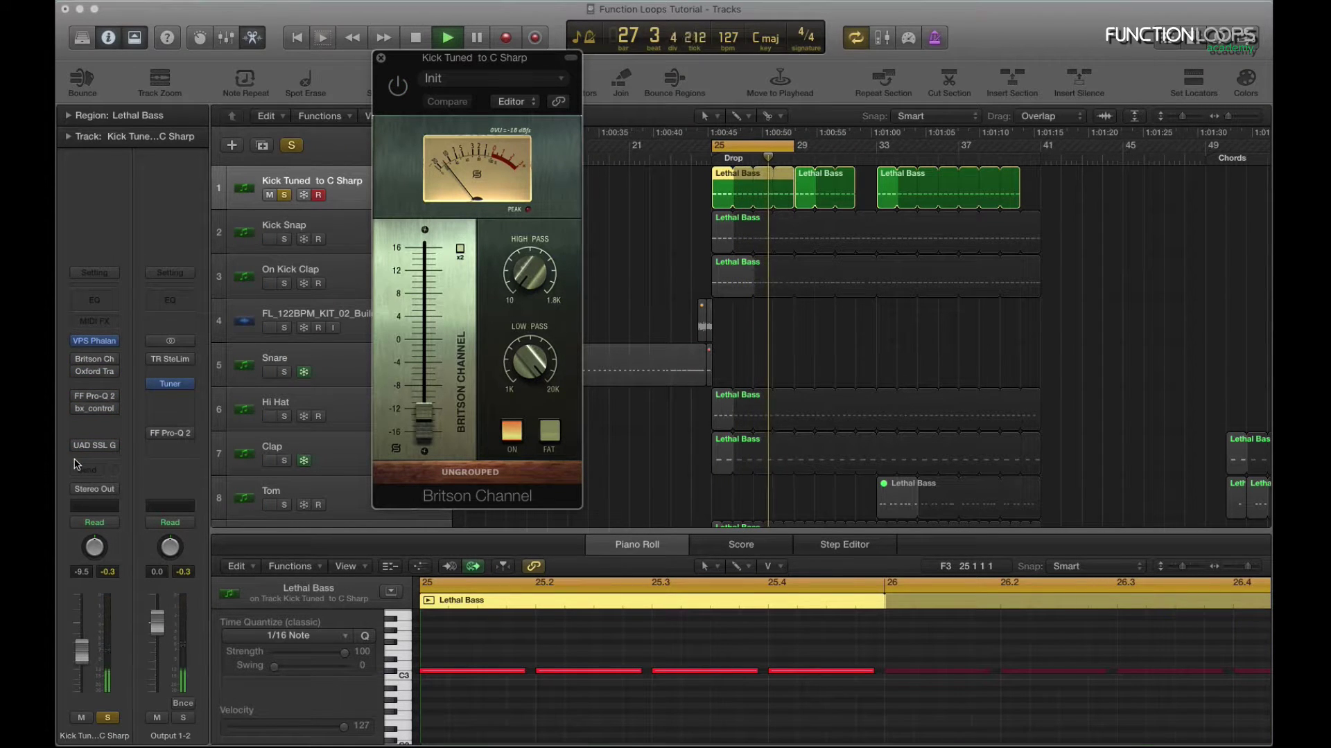
{"action": "key", "text": "space"}
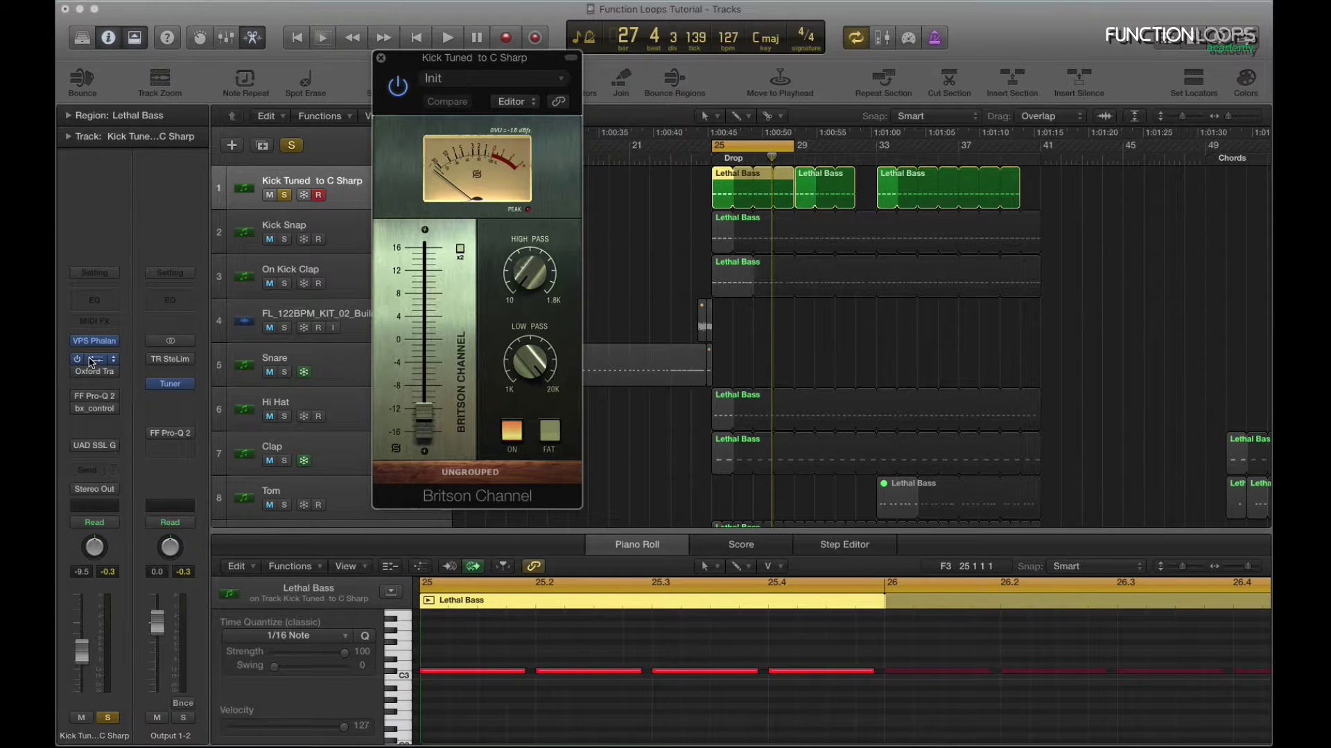
Step: Close and reopen the Britson Channel window, then resume cycle playback
{"action": "left_click", "coordinate": [100, 360]}
{"action": "left_click", "coordinate": [95, 361]}
{"action": "key", "text": "space"}
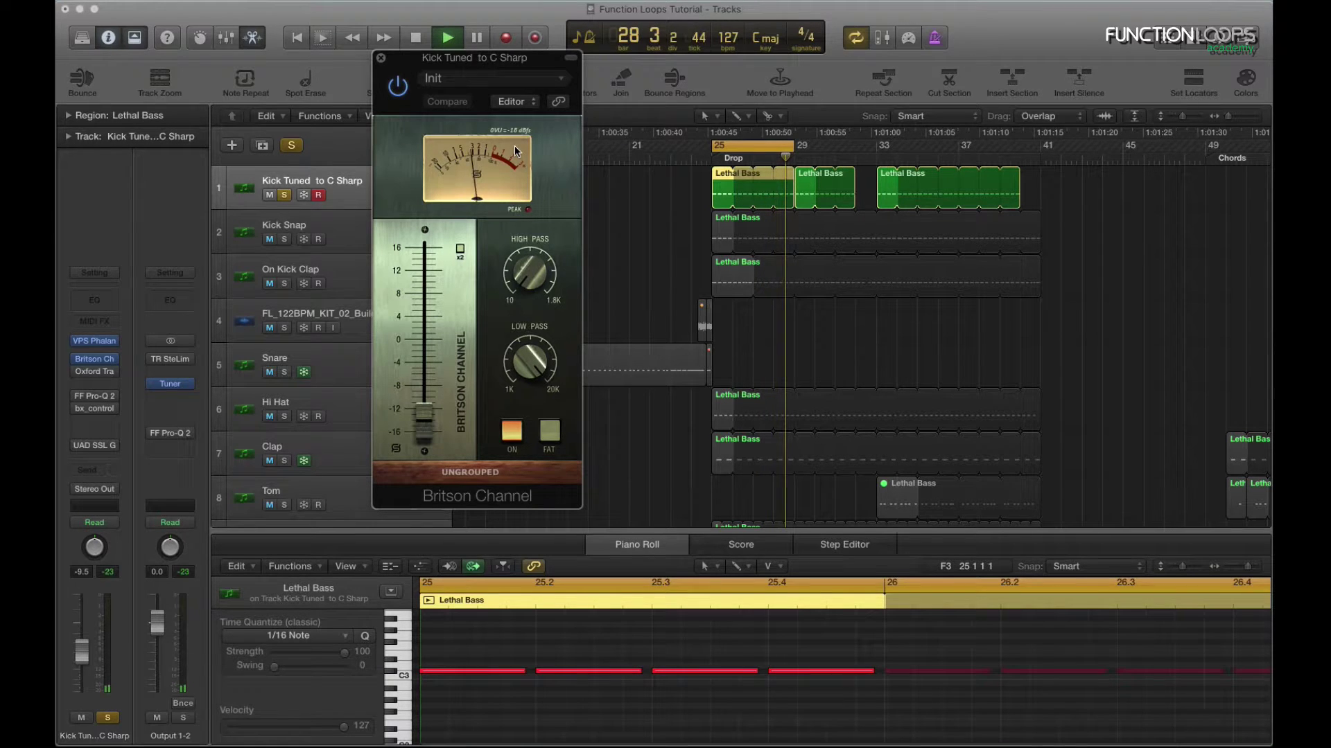
{"action": "mouse_move", "coordinate": [95, 378]}
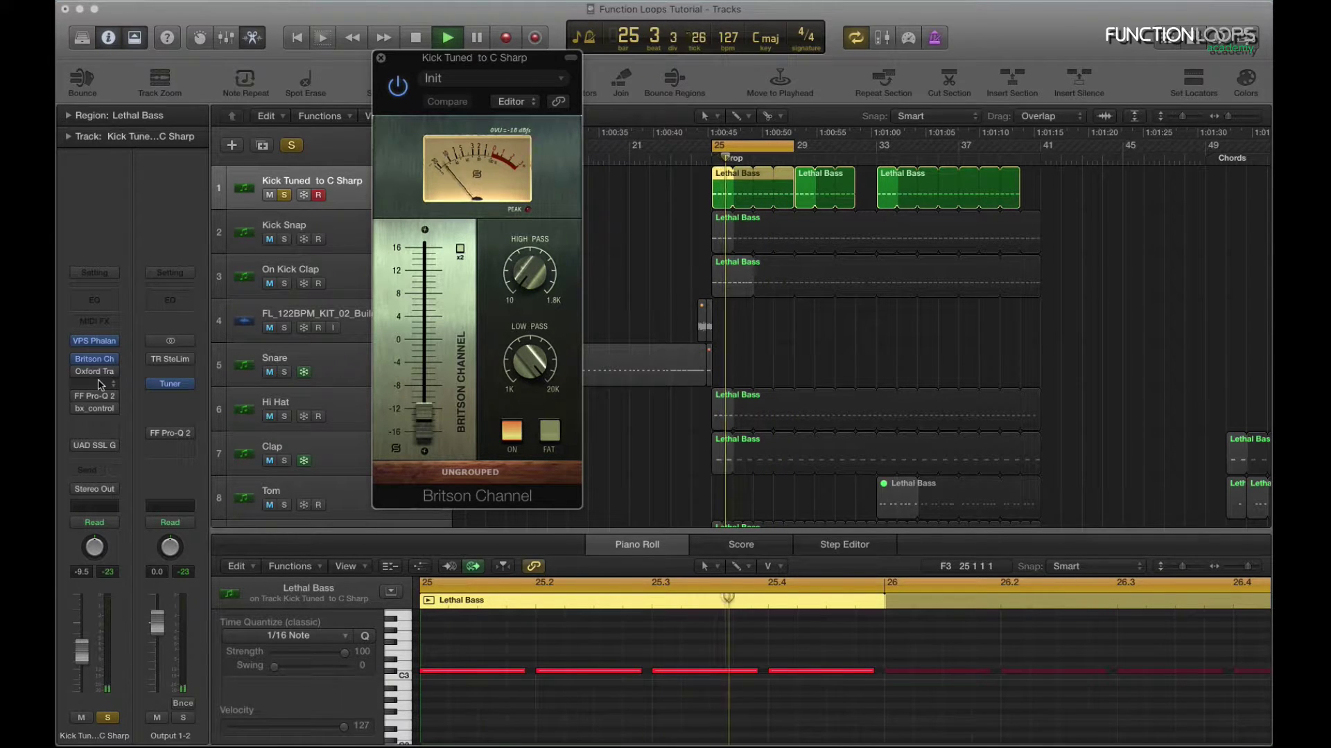
Step: Open Oxford TransMod beside Britson Channel and test the Britson gain at +7.0
{"action": "left_click", "coordinate": [94, 372]}
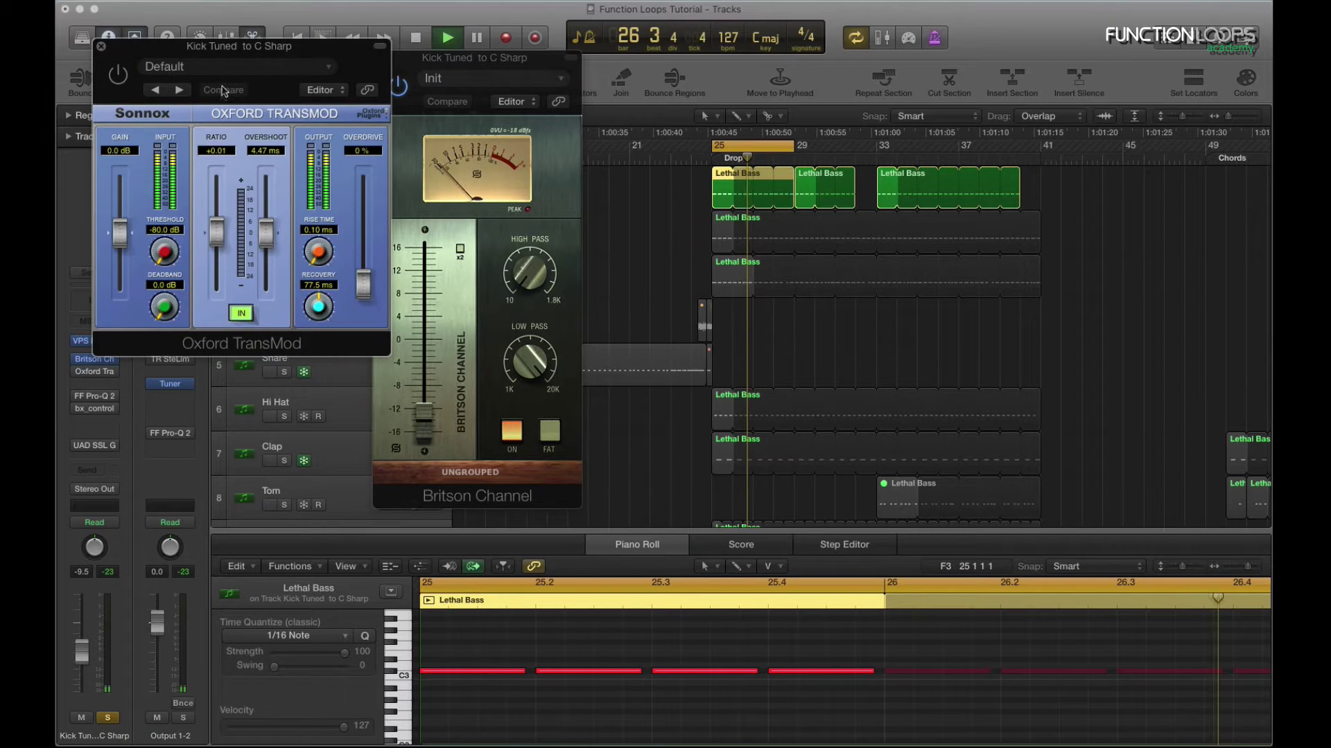
{"action": "left_click_drag", "start_coordinate": [228, 60], "coordinate": [768, 127]}
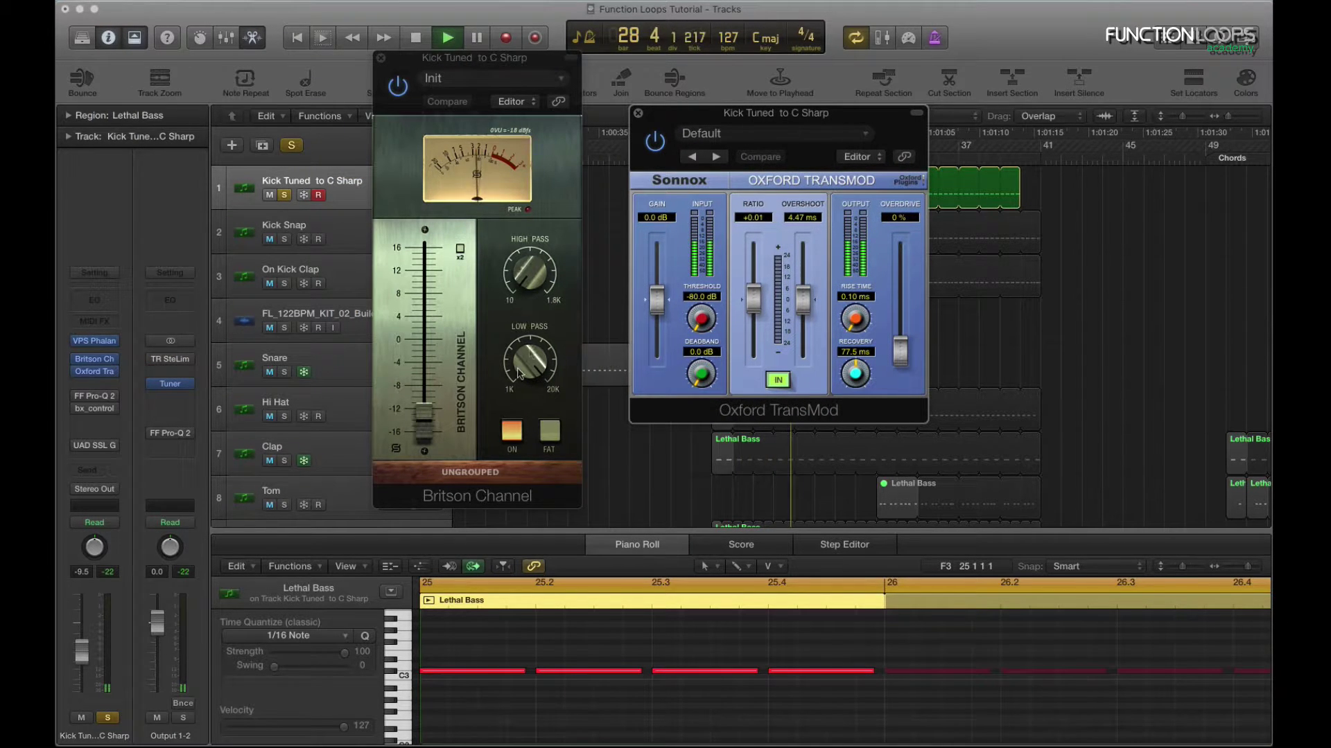
{"action": "left_click_drag", "start_coordinate": [429, 442], "coordinate": [406, 286]}
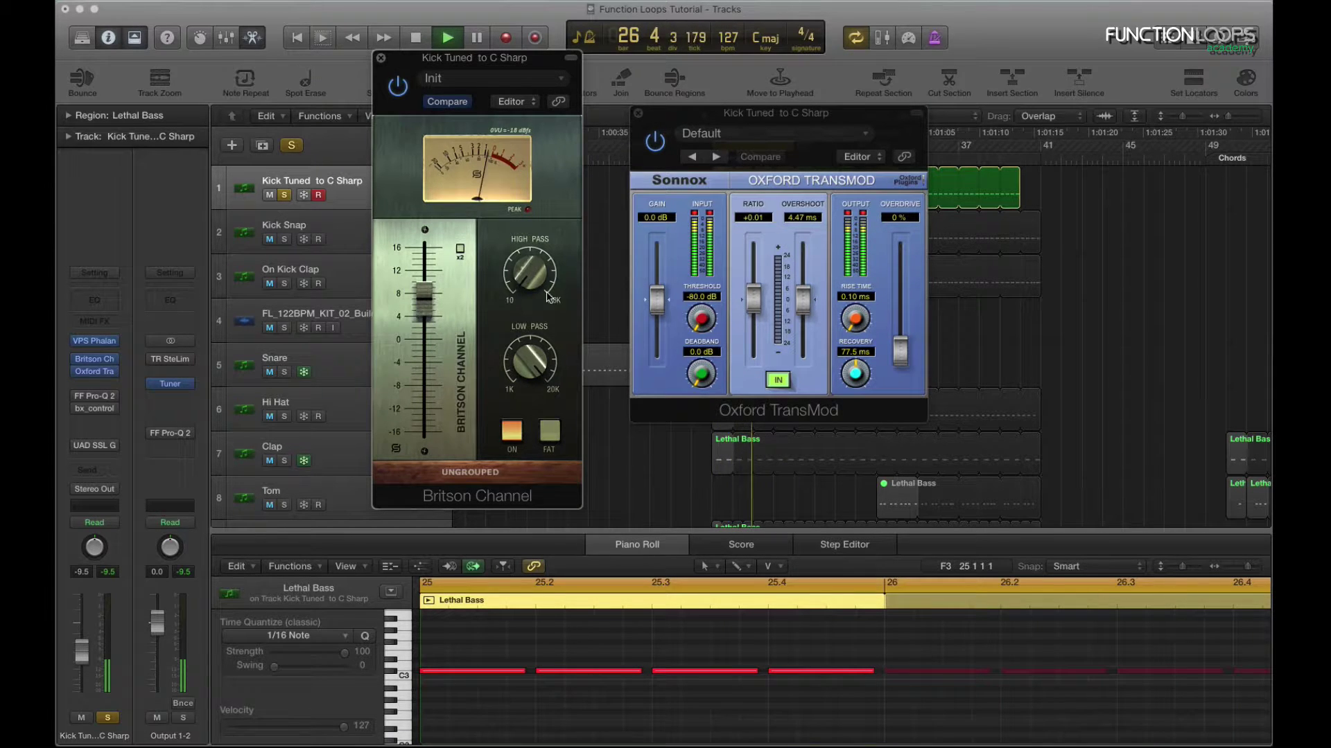
{"action": "key", "text": "space"}
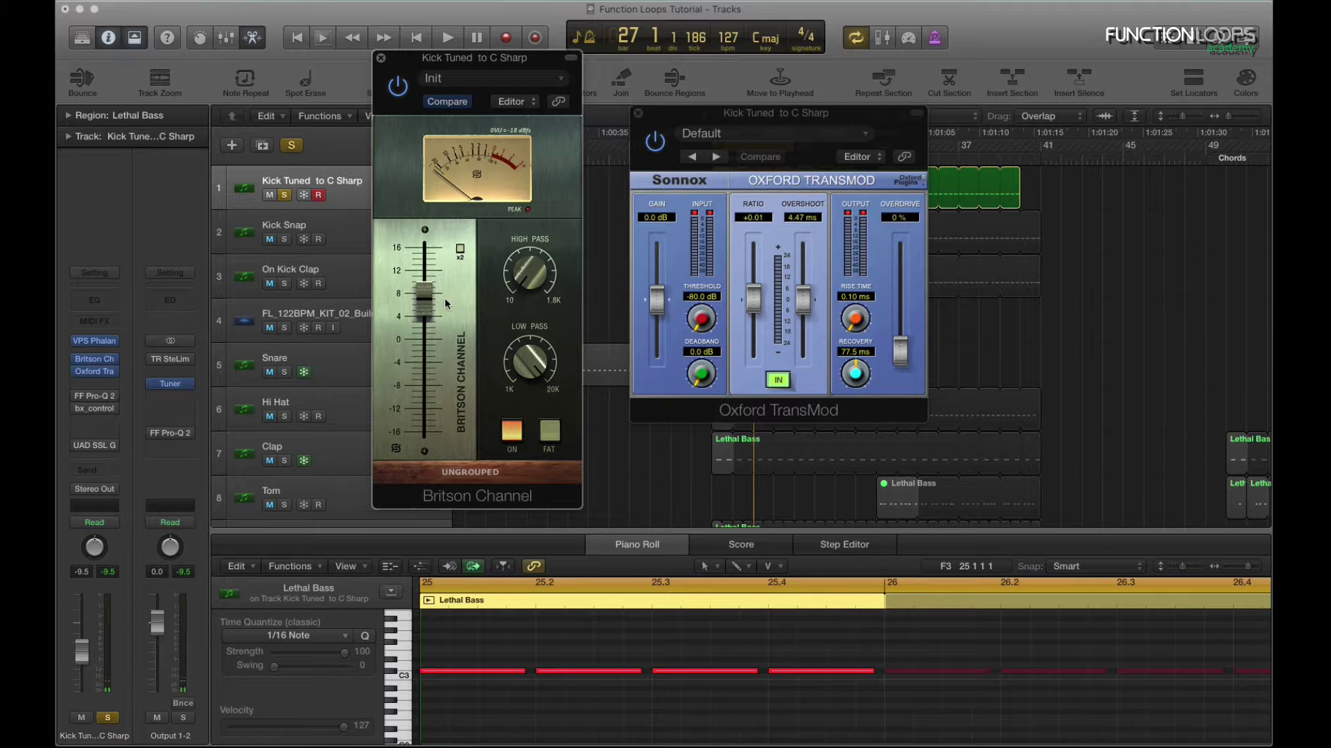
Step: Revert Britson Channel to its saved gain, then close both plug-in windows
{"action": "left_click", "coordinate": [457, 110]}
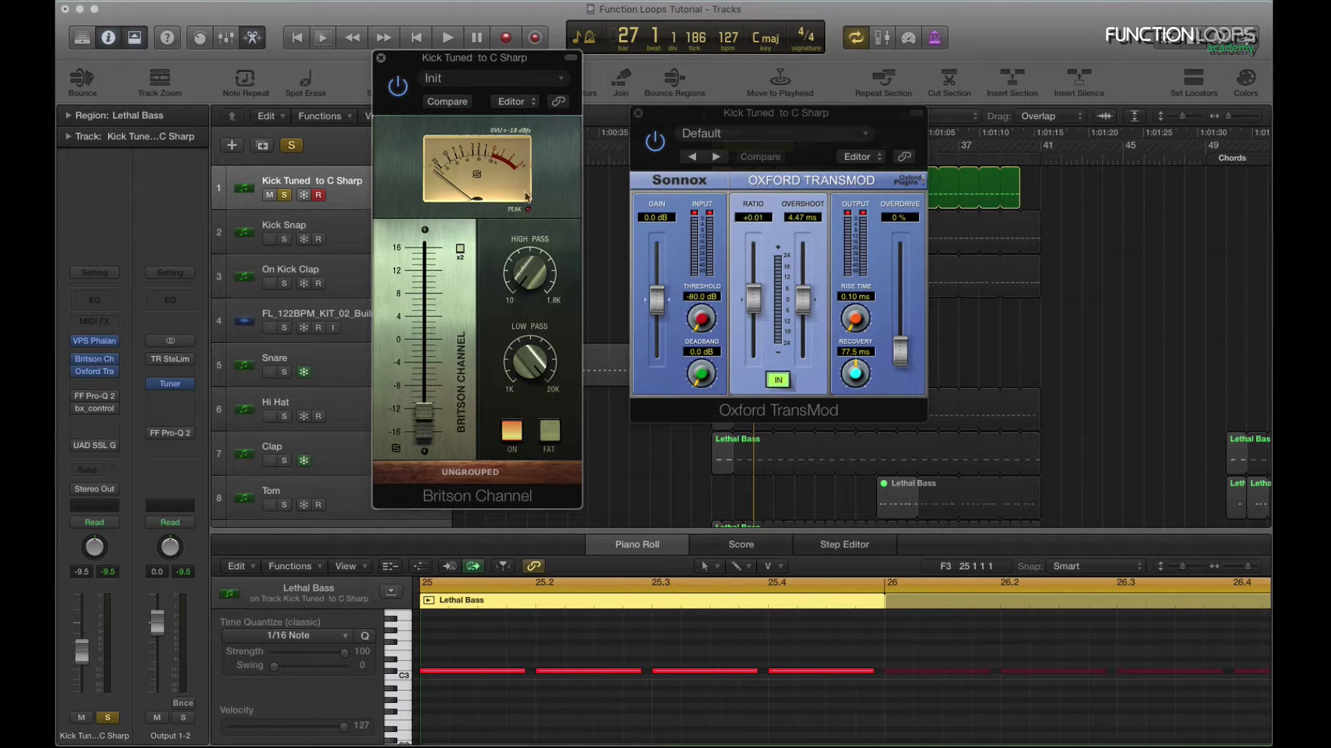
{"action": "key", "text": "space"}
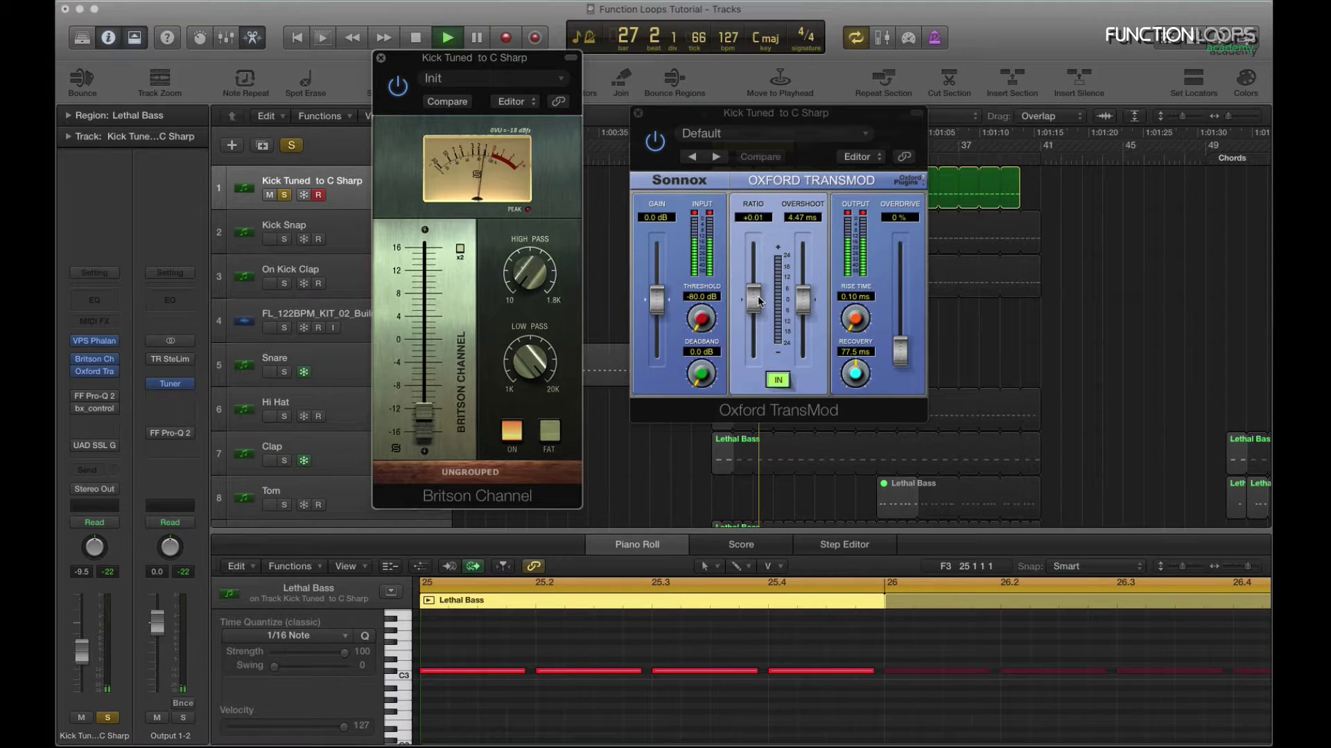
{"action": "left_click", "coordinate": [639, 115]}
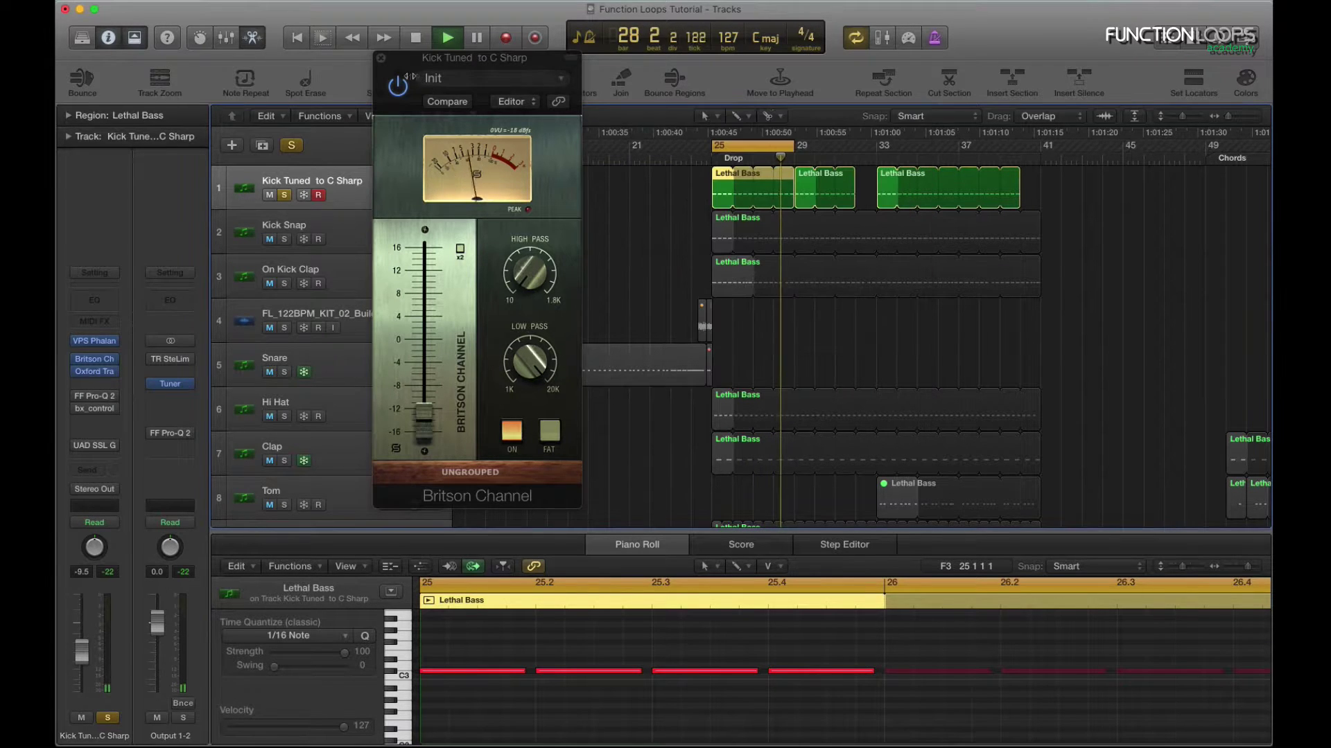
{"action": "left_click", "coordinate": [380, 58]}
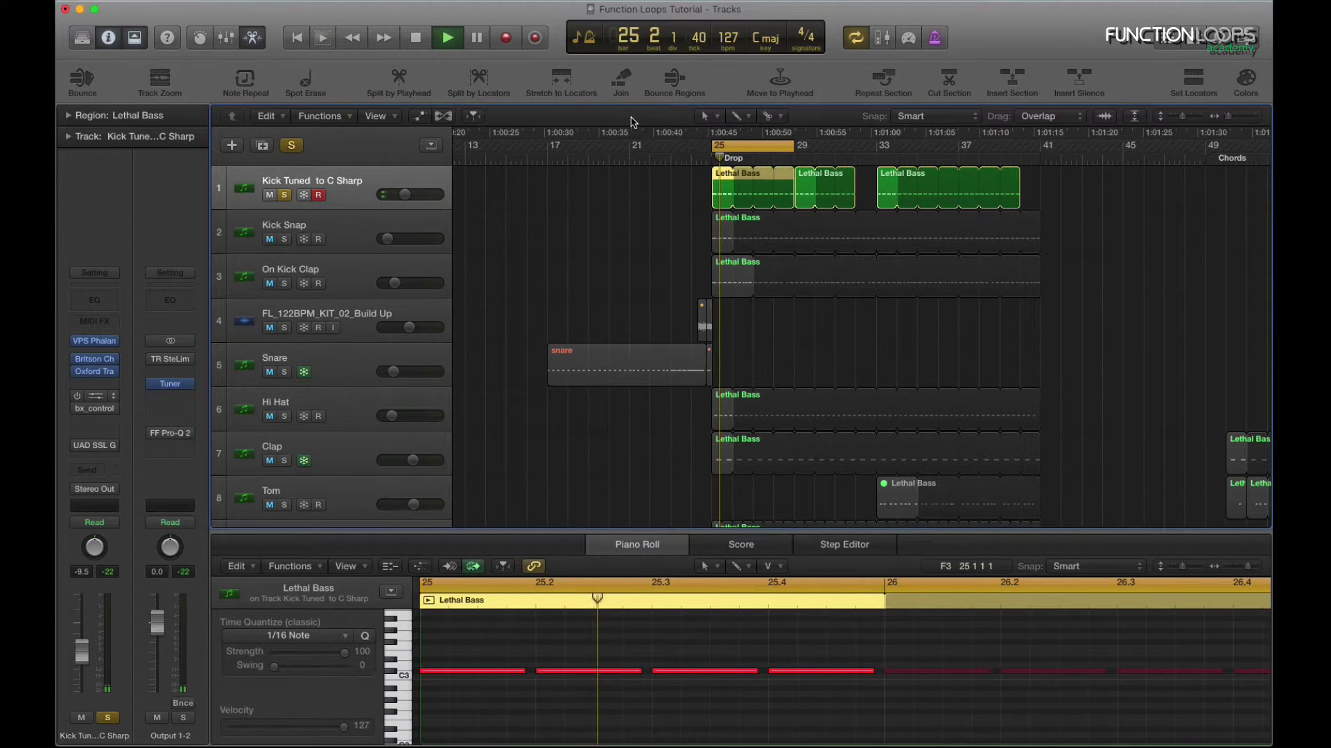
Step: Open FabFilter Pro-Q 2 on the kick and briefly solo the 3360 Hz dip band
{"action": "left_click", "coordinate": [95, 395]}
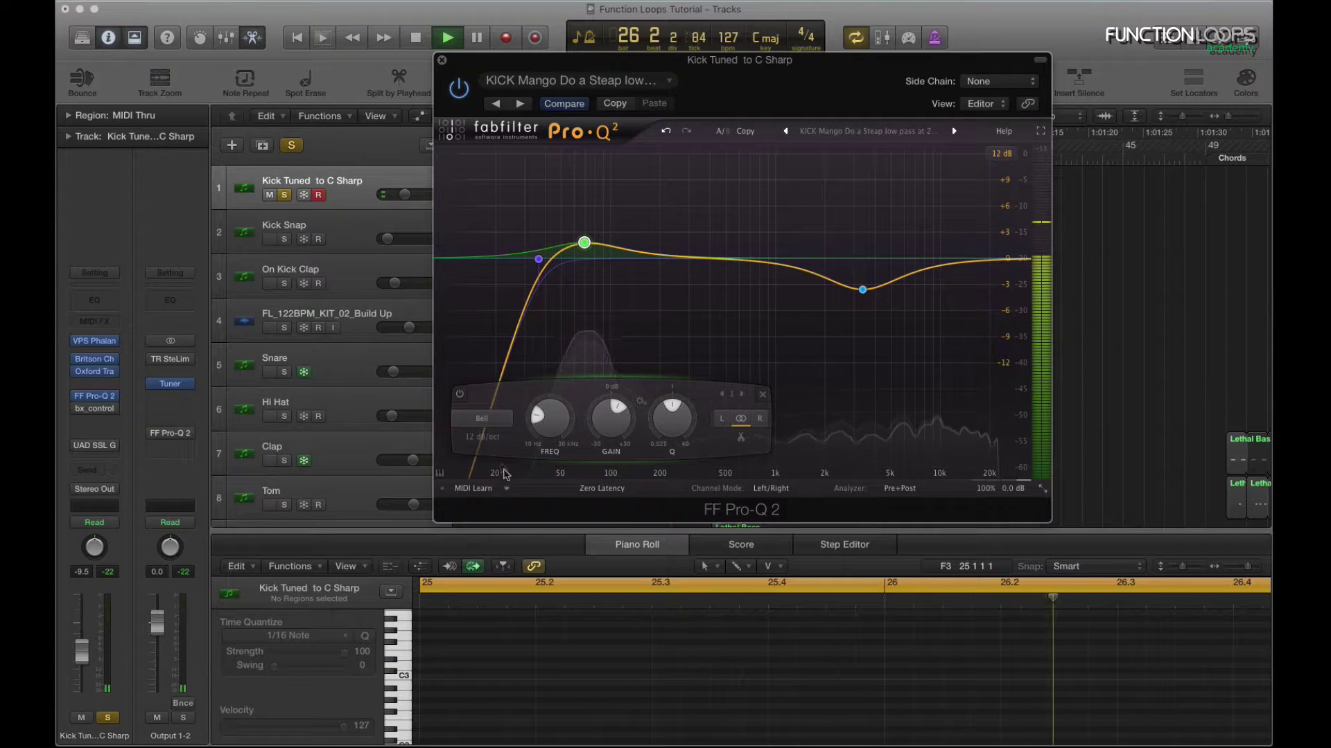
{"action": "mouse_move", "coordinate": [573, 230]}
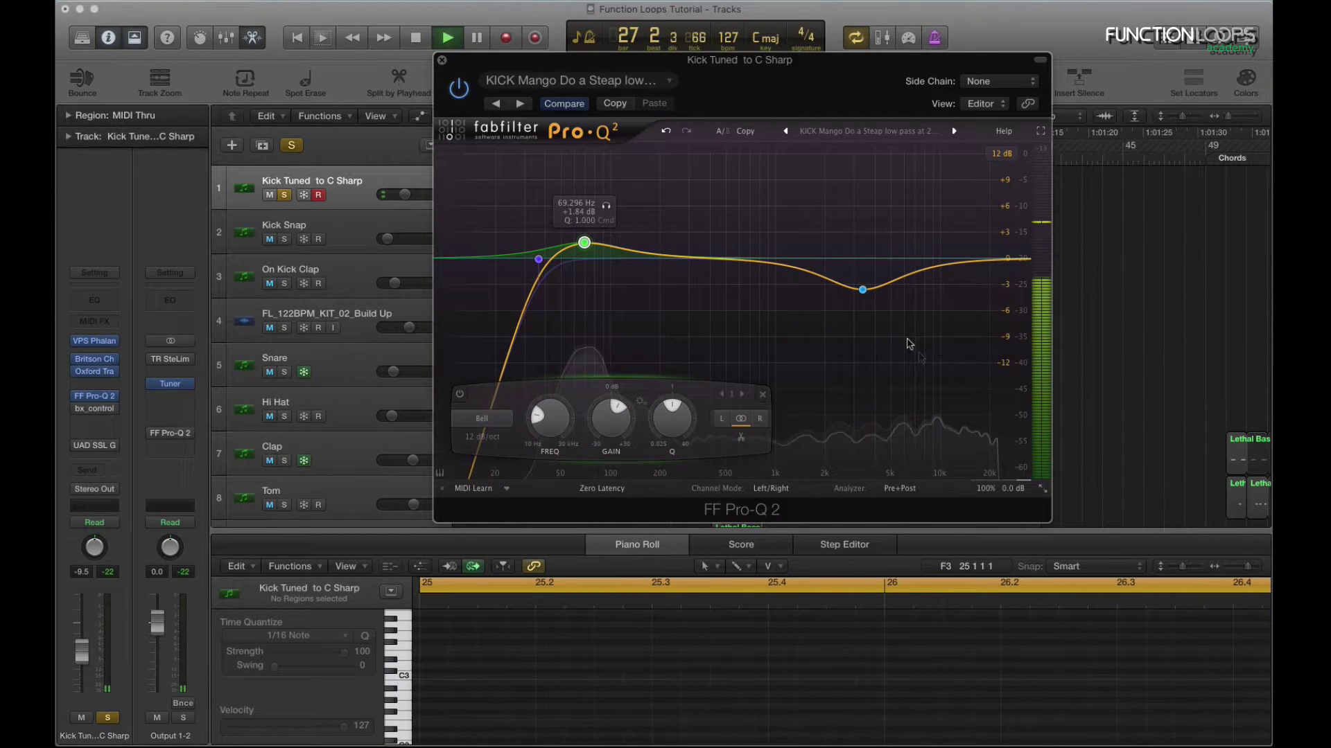
{"action": "left_click", "coordinate": [883, 314]}
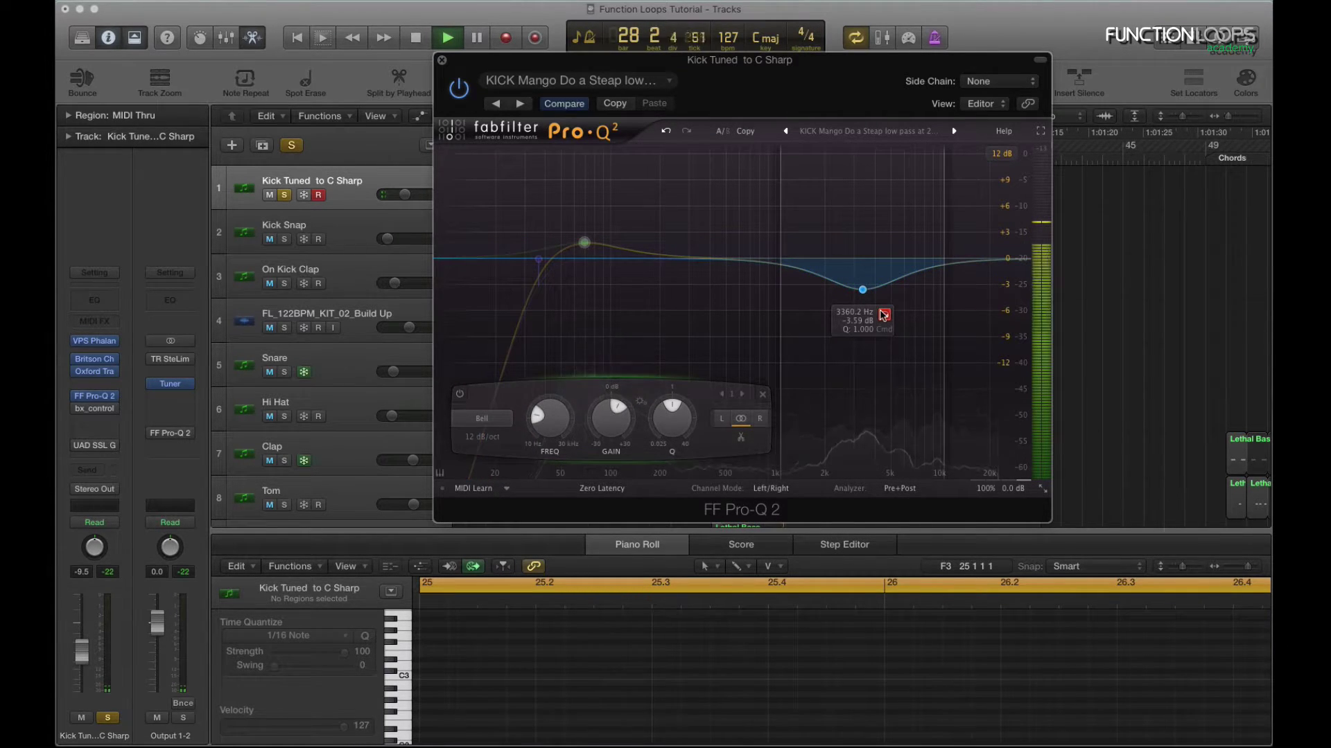
{"action": "left_click_drag", "start_coordinate": [884, 314], "coordinate": [875, 305]}
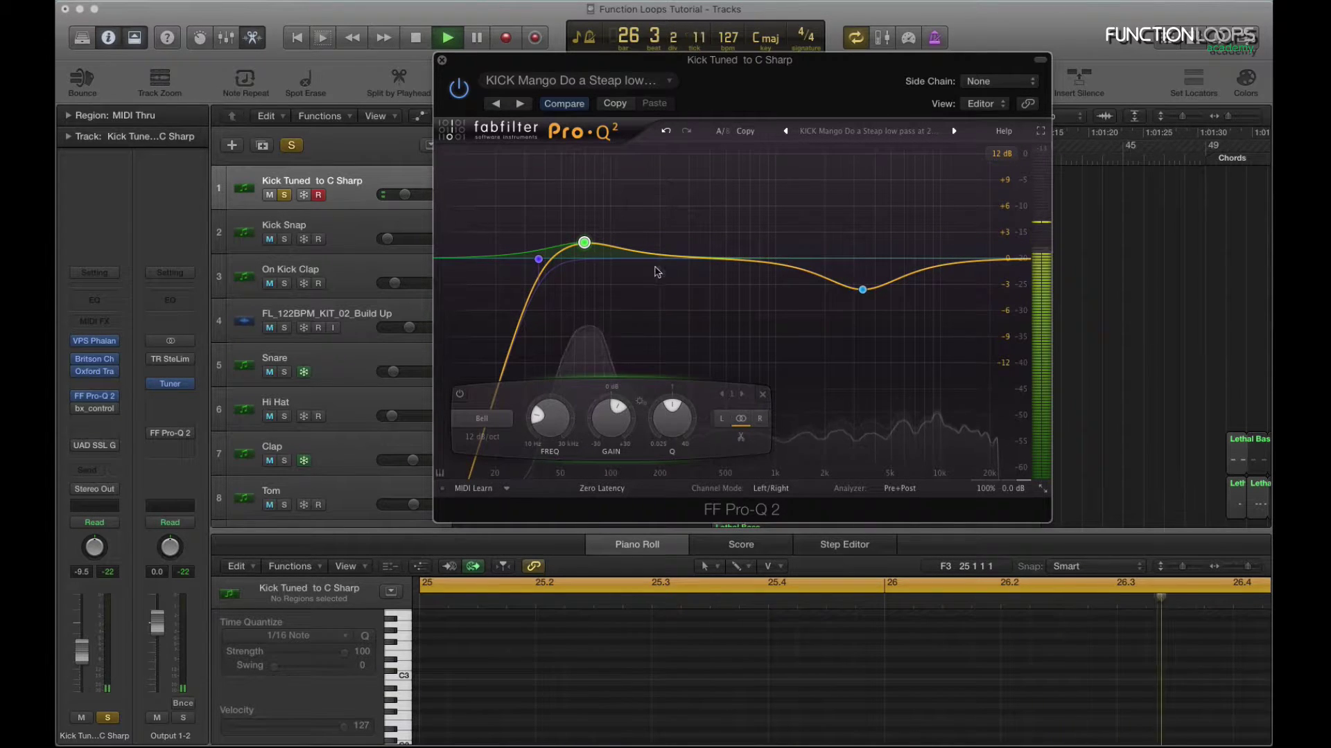
{"action": "key", "text": "space"}
Step: Sweep the kick's boost band and retune it to about 87 Hz
{"action": "mouse_move", "coordinate": [586, 244]}
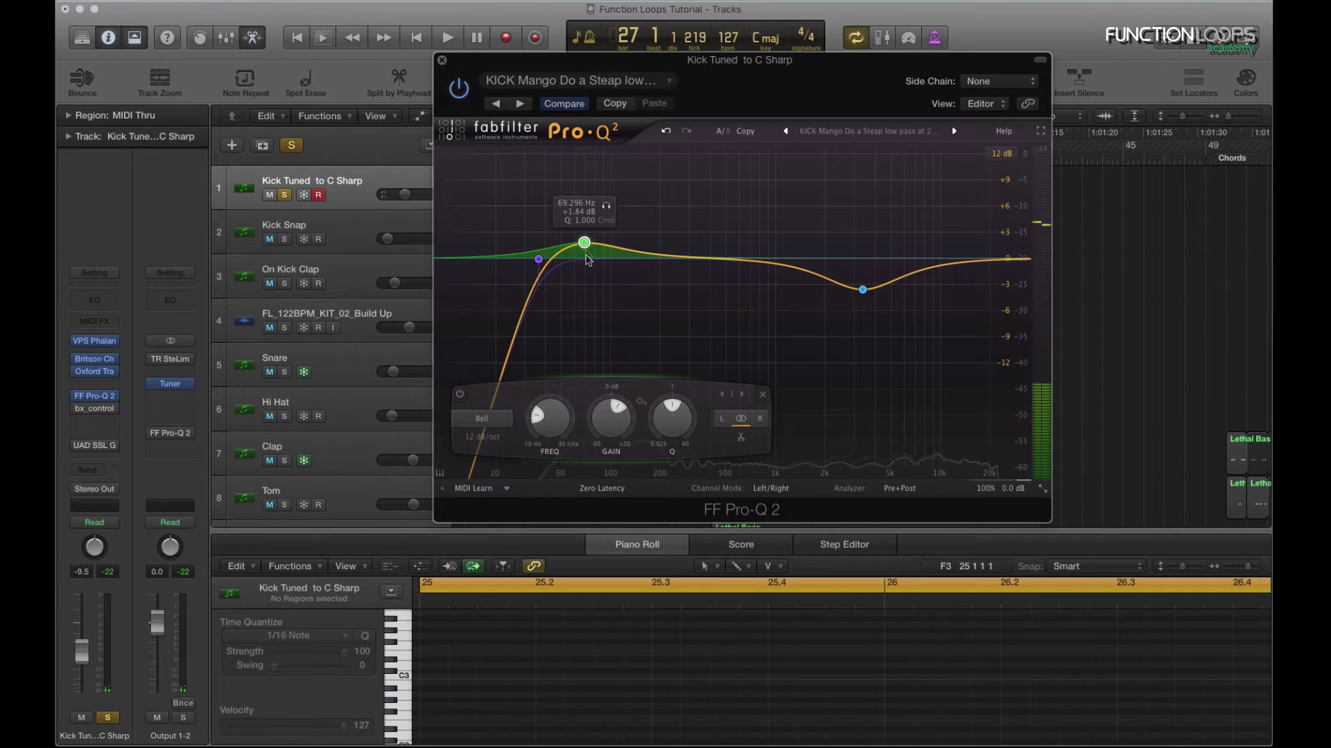
{"action": "mouse_move", "coordinate": [471, 478]}
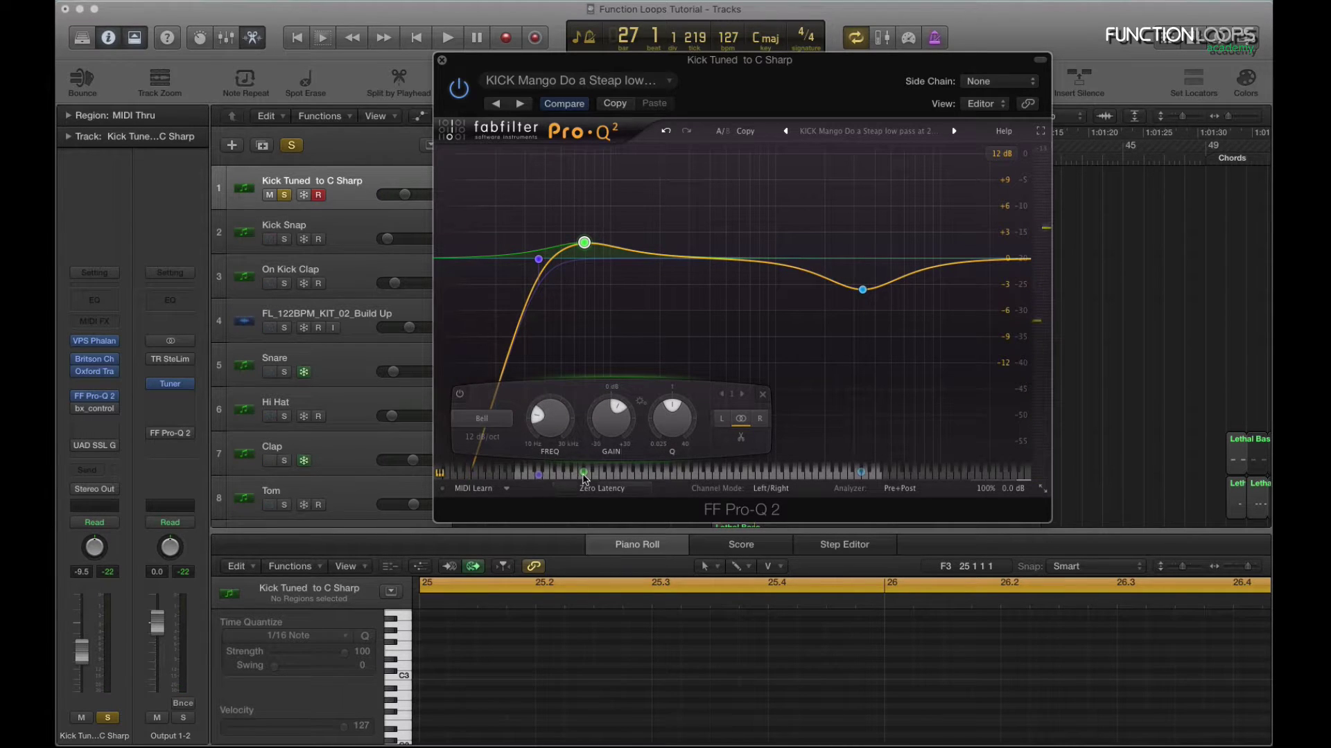
{"action": "mouse_move", "coordinate": [586, 477]}
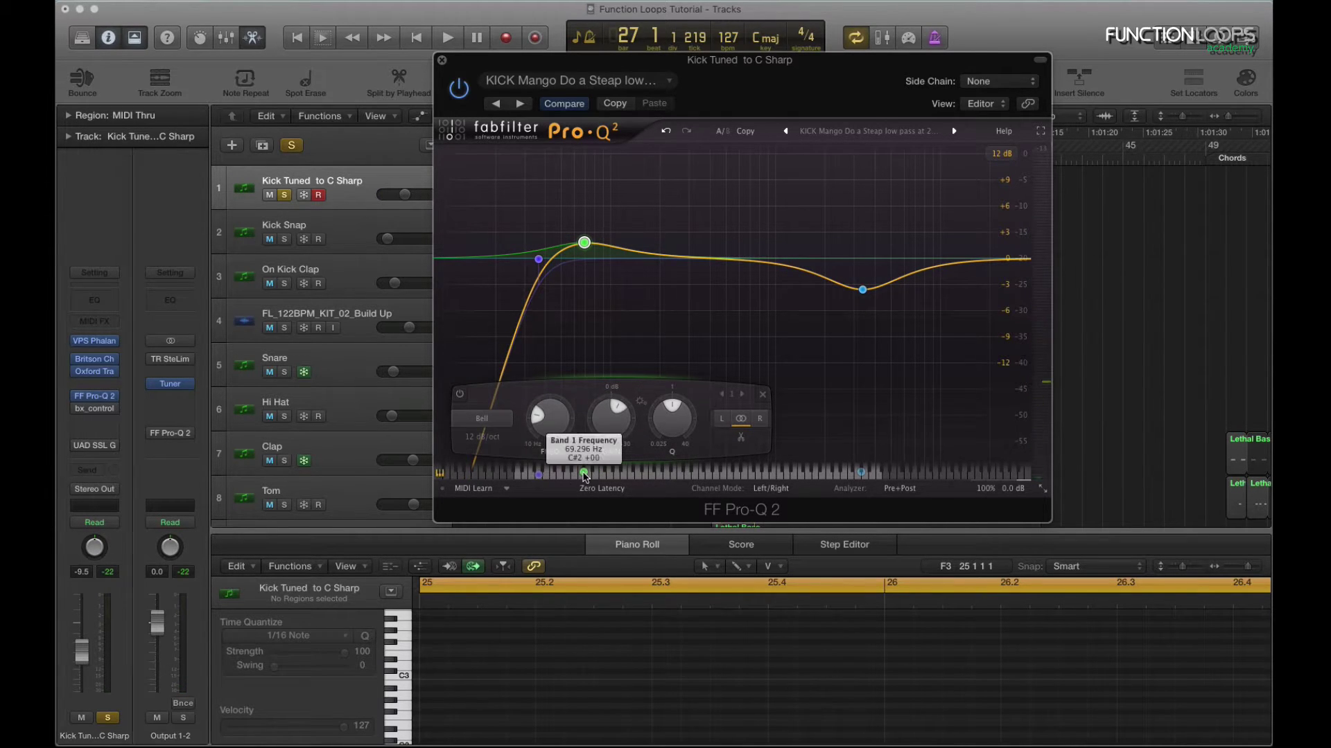
{"action": "mouse_move", "coordinate": [585, 477]}
{"action": "left_mouse_down"}
{"action": "mouse_move", "coordinate": [651, 477]}
{"action": "mouse_move", "coordinate": [584, 483]}
{"action": "left_mouse_up"}
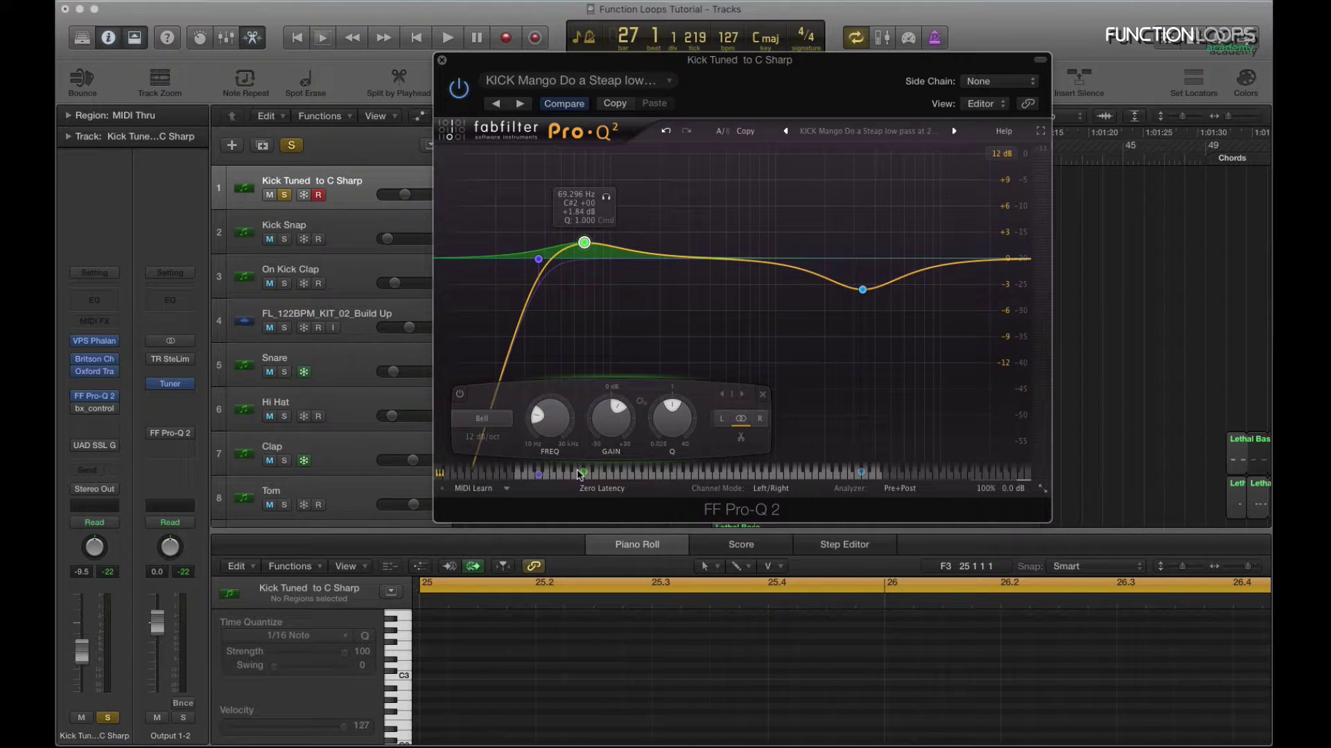
{"action": "mouse_move", "coordinate": [580, 475]}
{"action": "left_mouse_down"}
{"action": "mouse_move", "coordinate": [603, 481]}
{"action": "mouse_move", "coordinate": [586, 479]}
{"action": "left_mouse_up"}
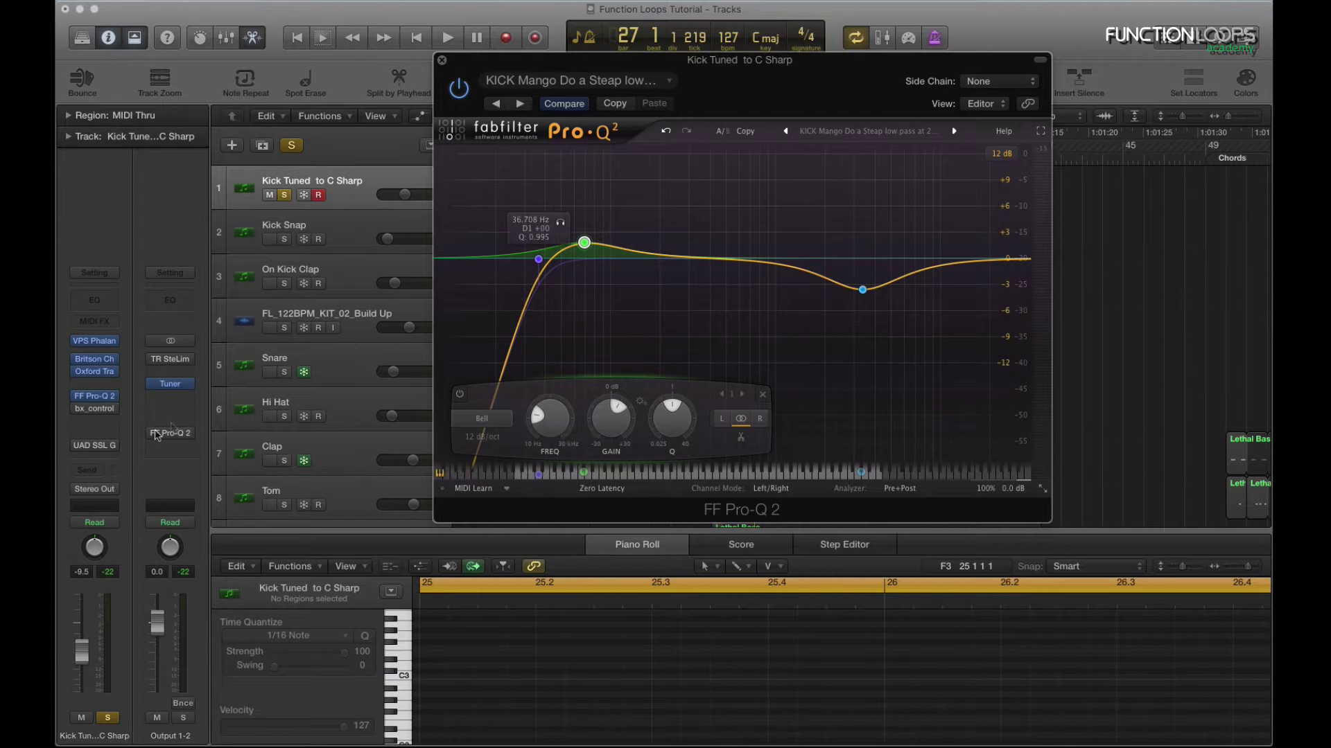
Step: Move the bx_control V2 window aside and set its Mono-Maker to 150 Hz
{"action": "mouse_move", "coordinate": [96, 409]}
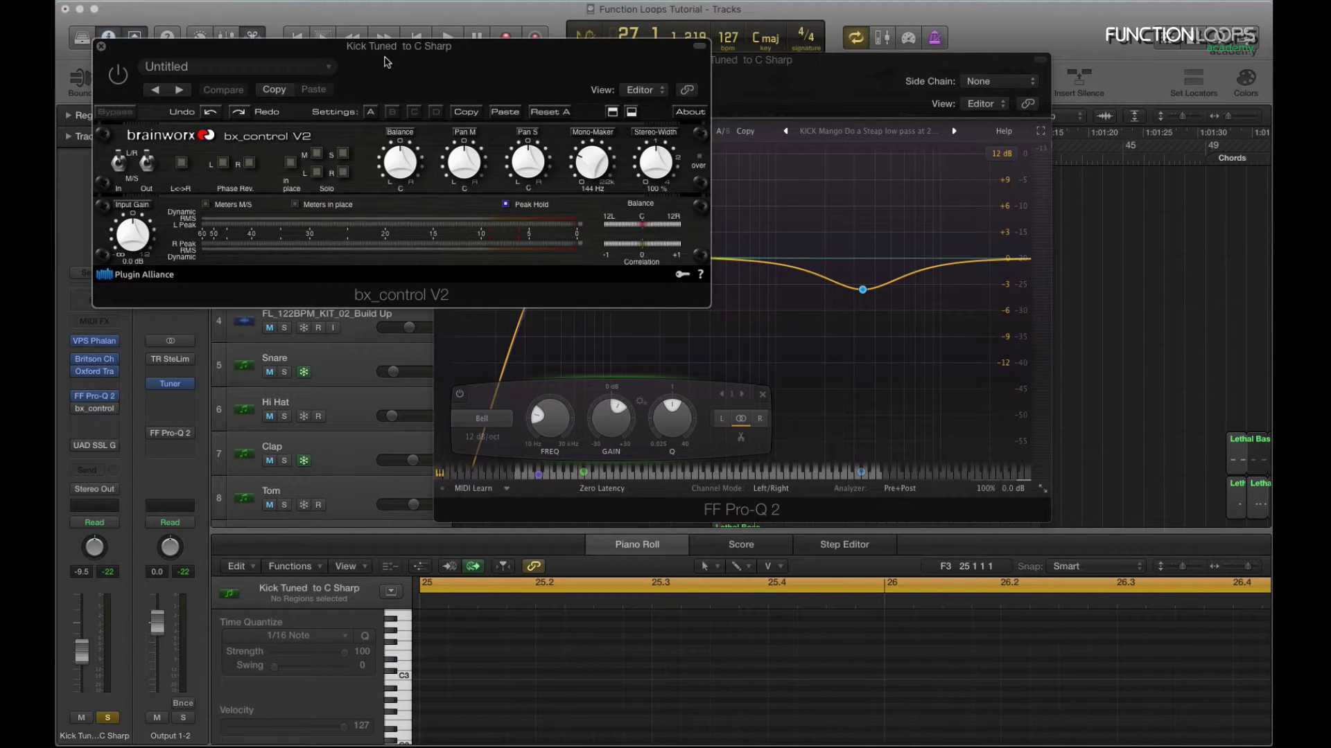
{"action": "left_click_drag", "start_coordinate": [387, 63], "coordinate": [558, 84]}
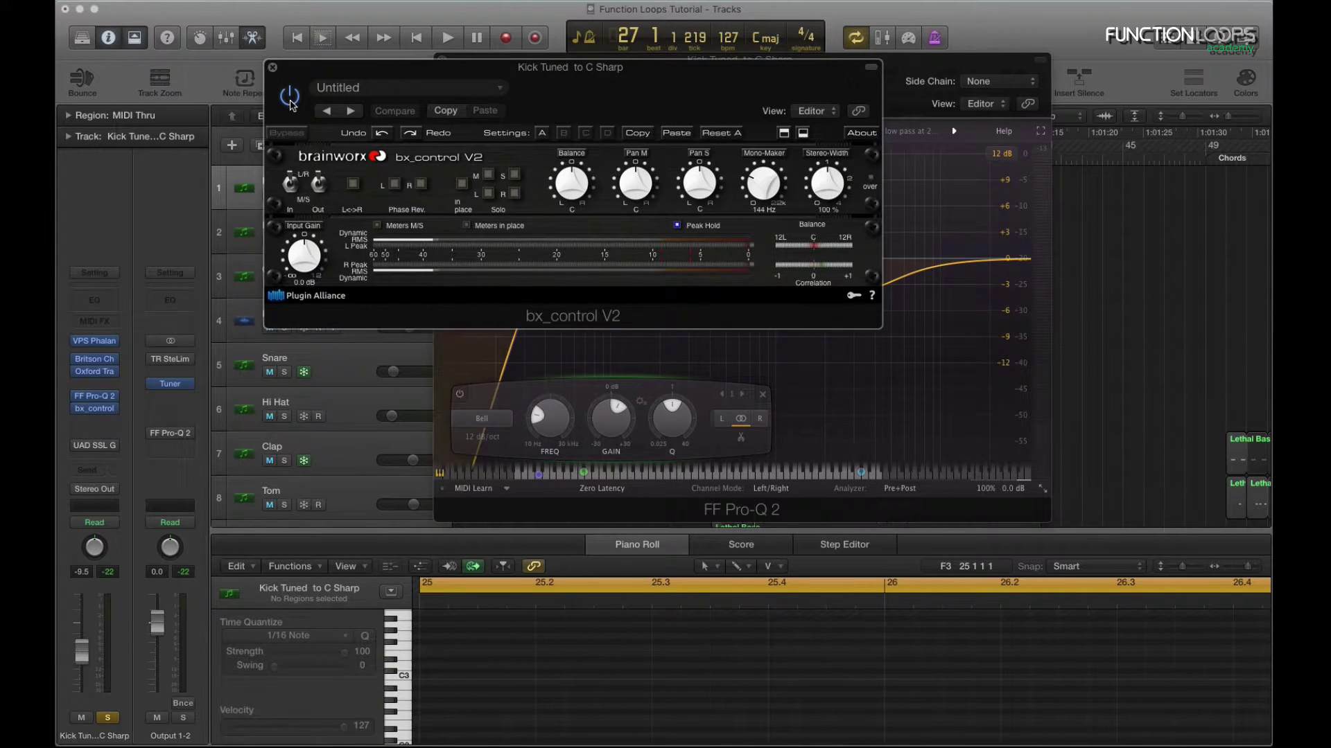
{"action": "left_click_drag", "start_coordinate": [763, 208], "coordinate": [768, 185]}
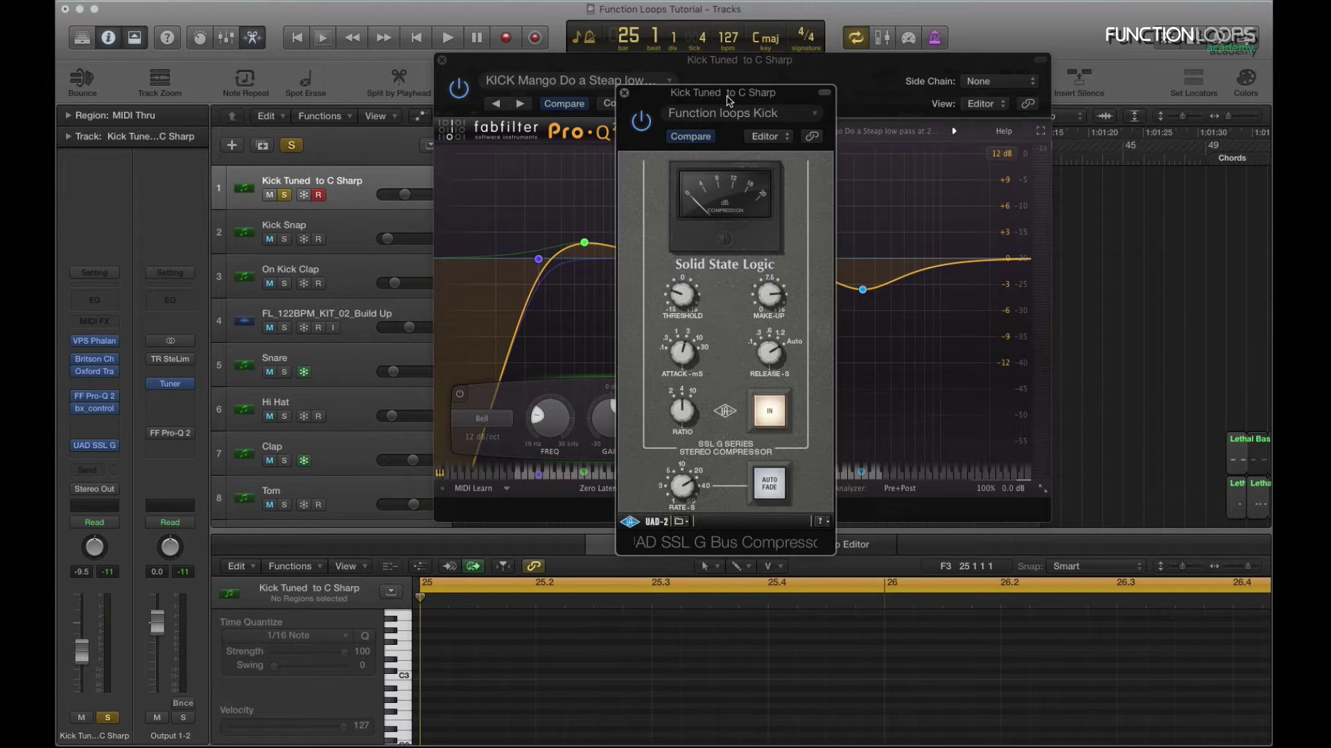
Step: A/B the SSL G Bus Compressor on the kick, bypassing then re-engaging it during playback
{"action": "left_click_drag", "start_coordinate": [743, 94], "coordinate": [757, 92]}
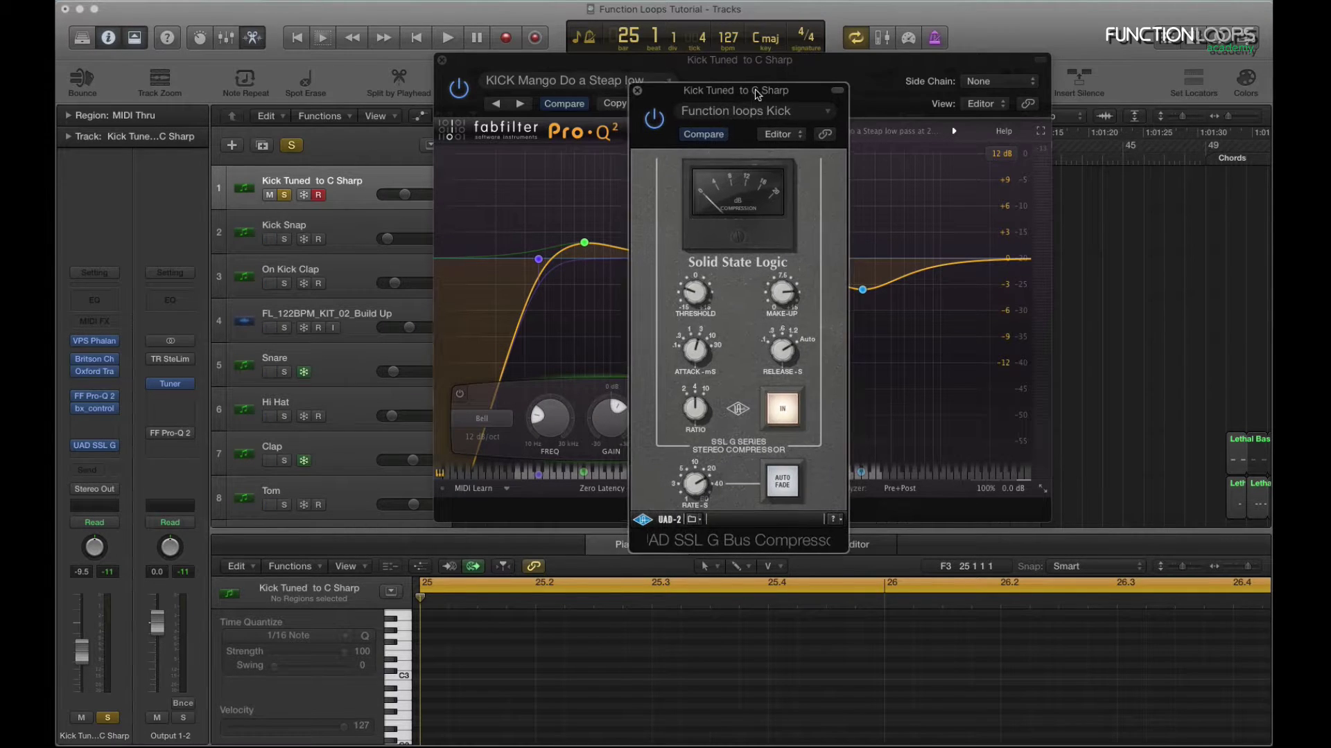
{"action": "left_click", "coordinate": [781, 418]}
{"action": "key", "text": "space"}
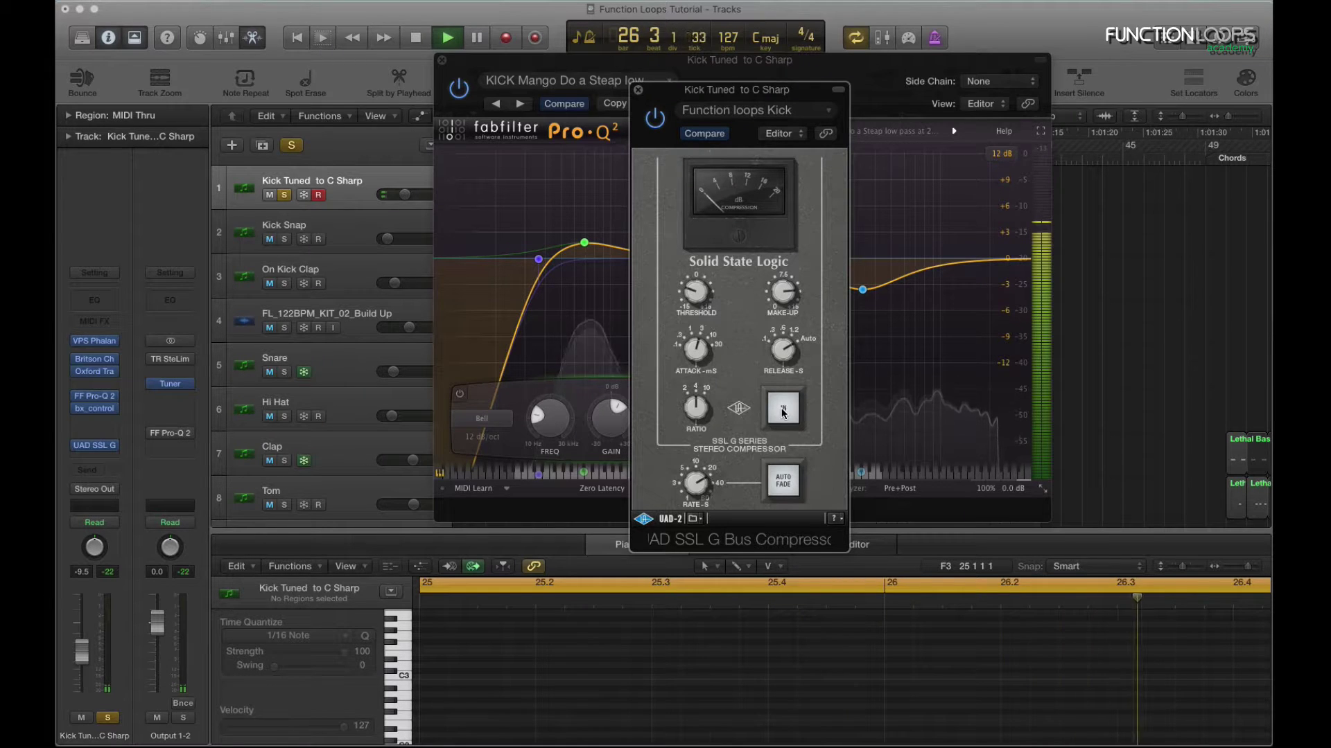
{"action": "left_click", "coordinate": [783, 412]}
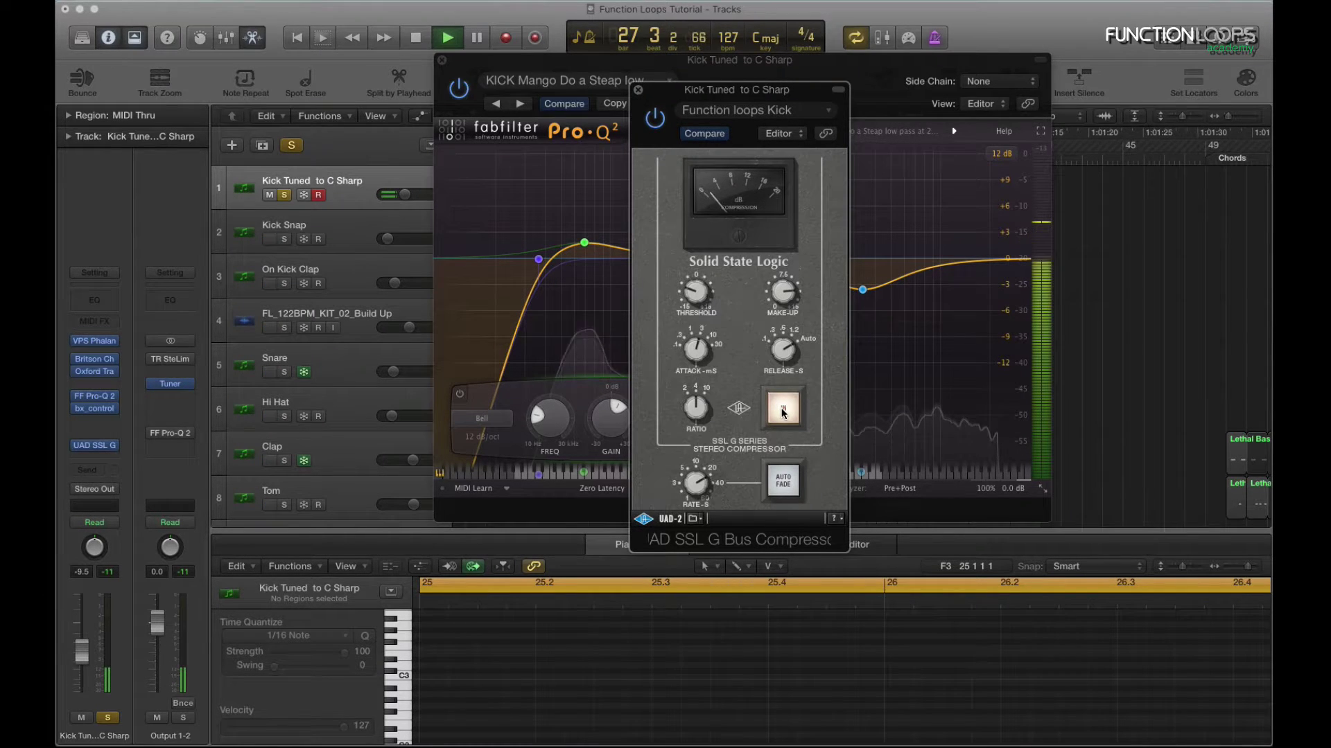
{"action": "key", "text": "space"}
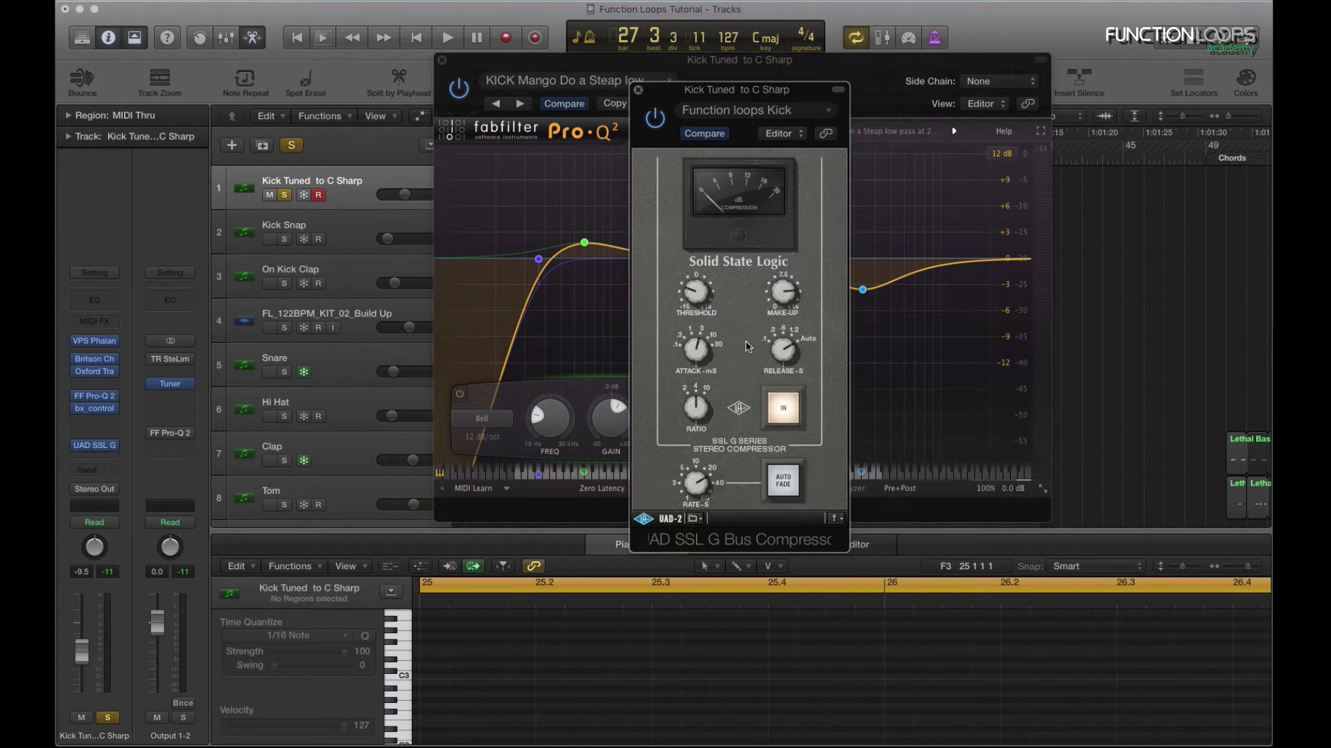
{"action": "key", "text": "space"}
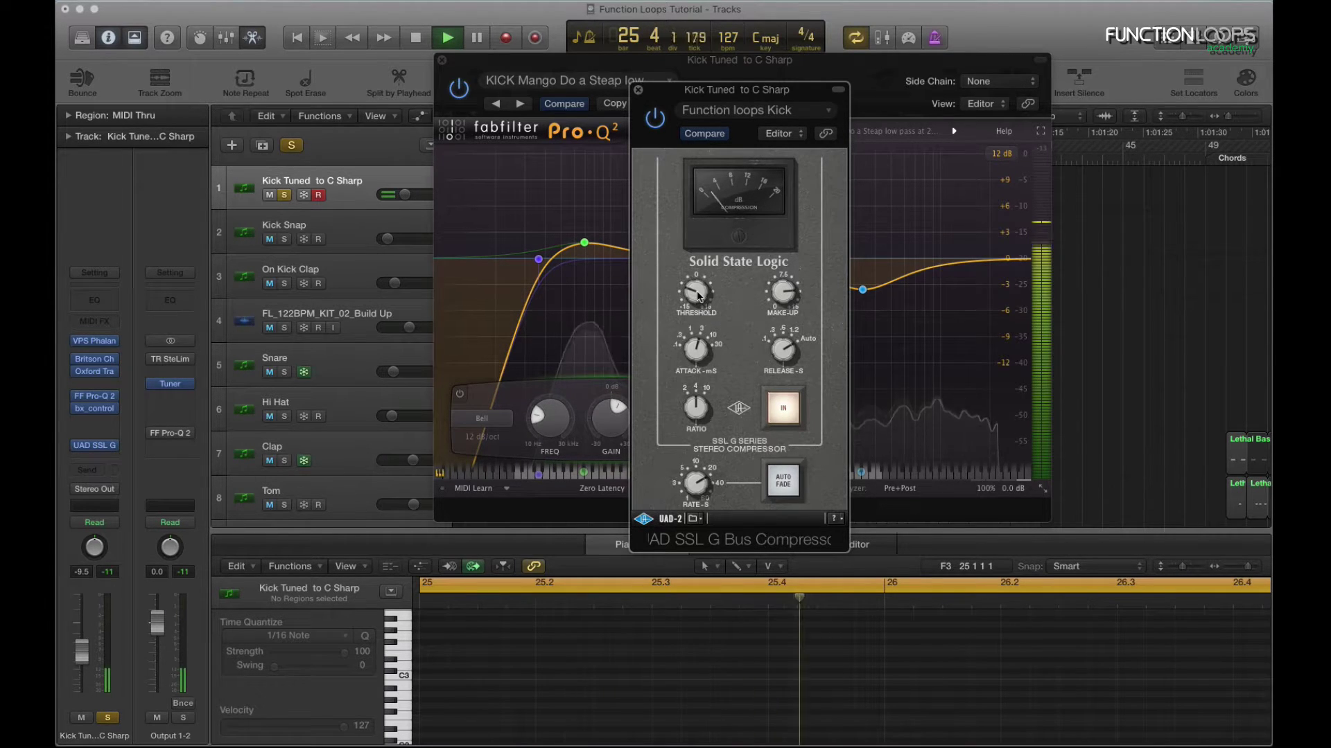
{"action": "key", "text": "space"}
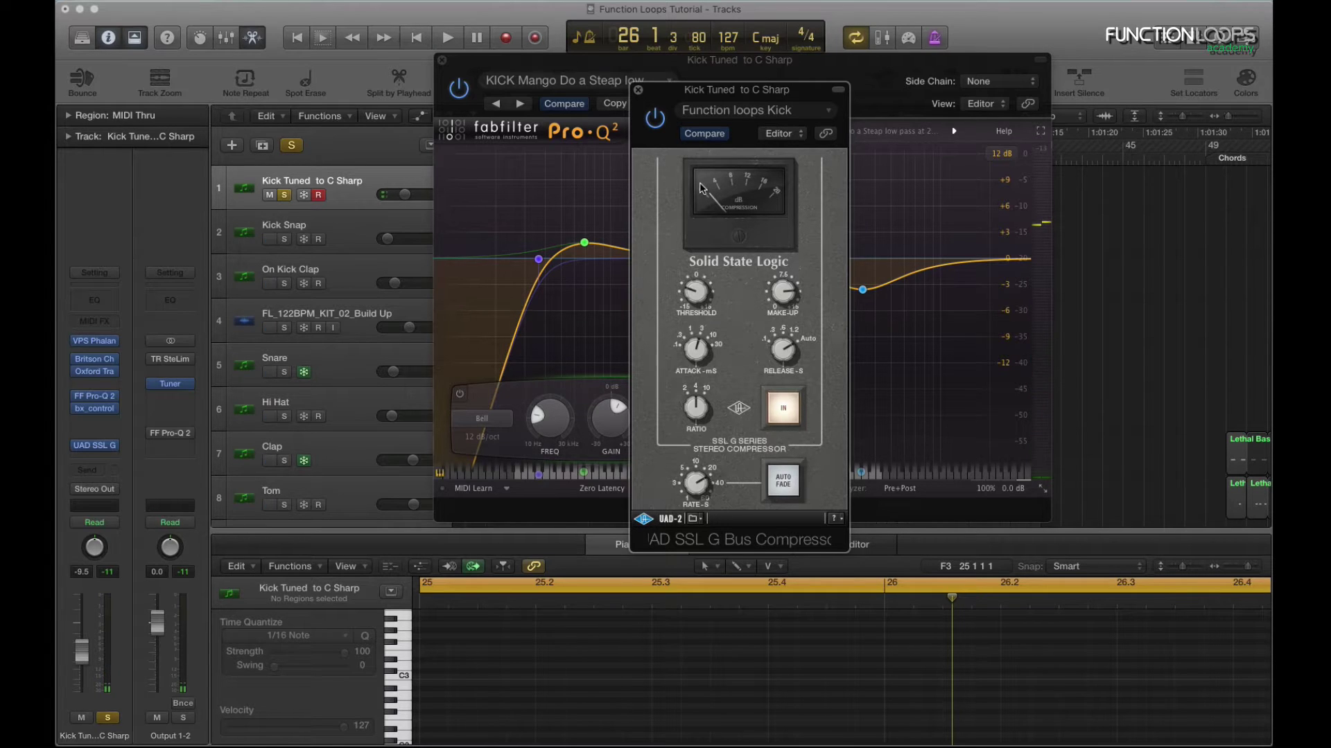
{"action": "key", "text": "space"}
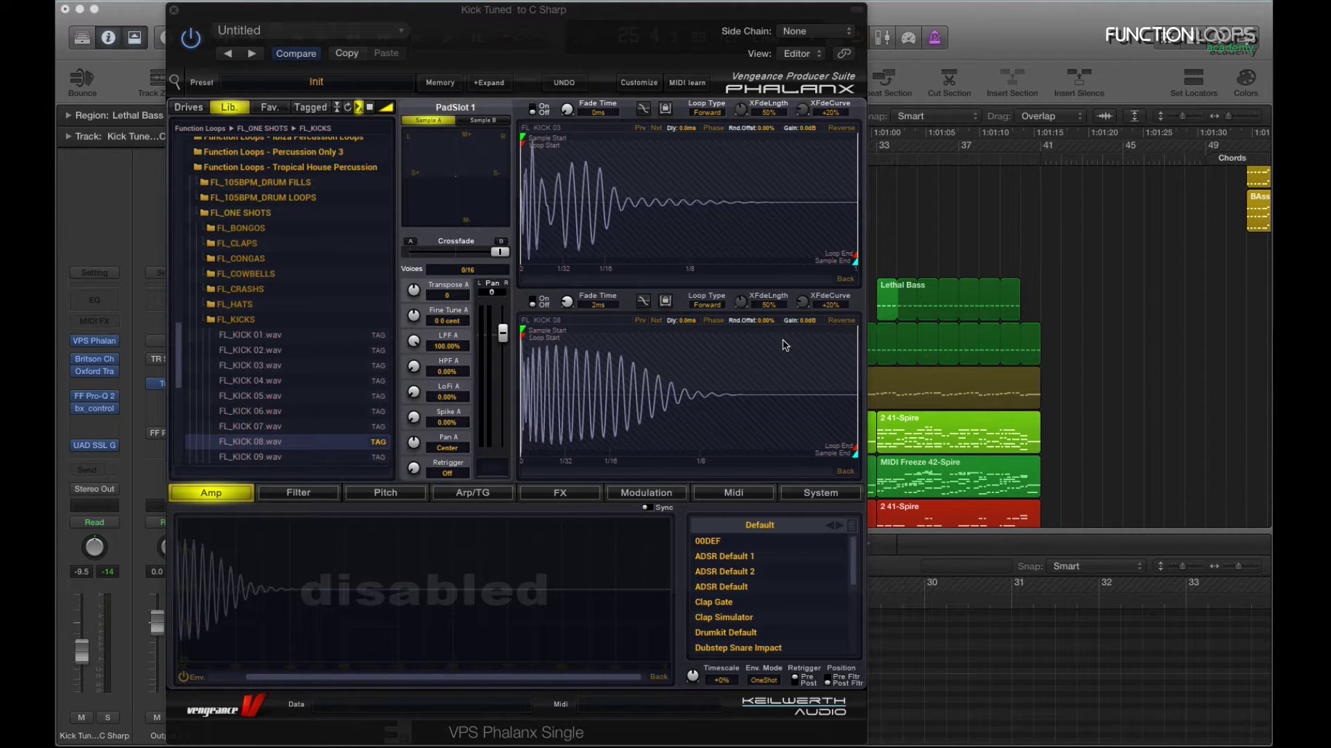
{"action": "scroll", "coordinate": [605, 404], "scroll_direction": "up", "scroll_amount": 3}
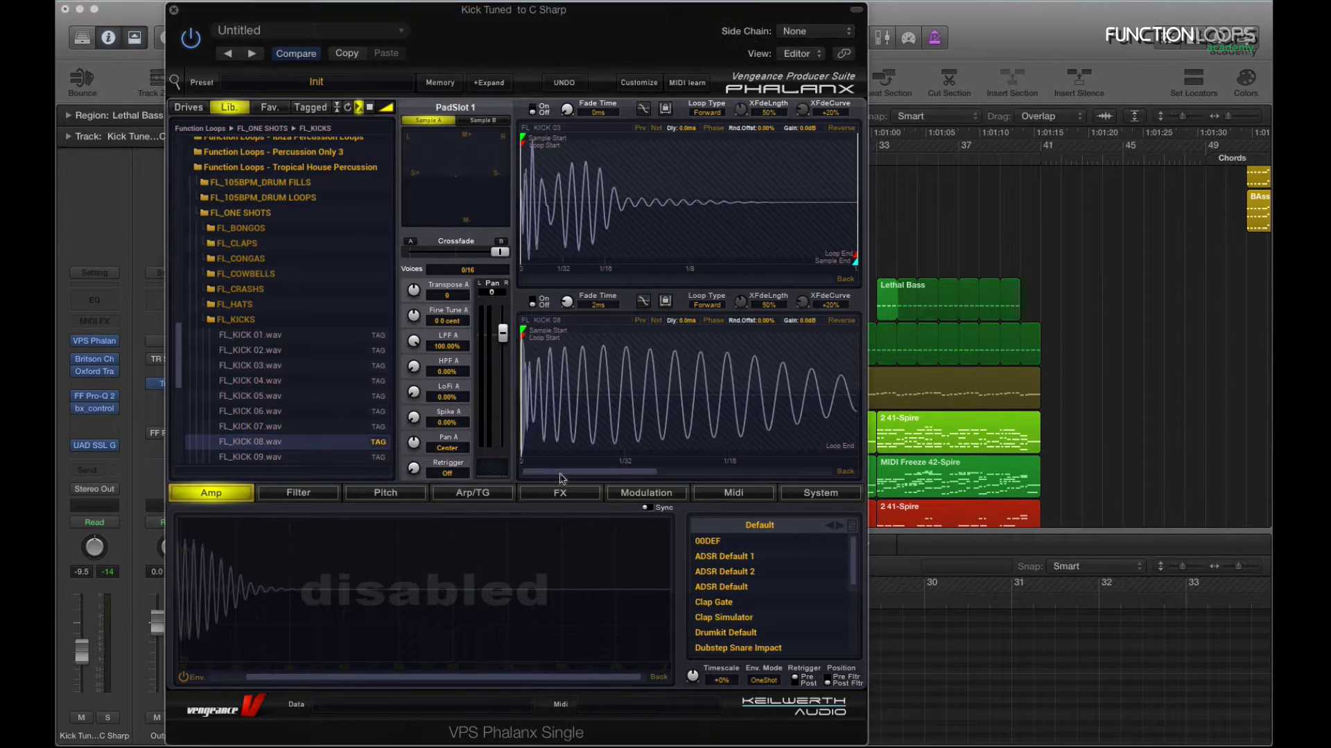
{"action": "scroll", "coordinate": [623, 424], "scroll_direction": "up", "scroll_amount": 5}
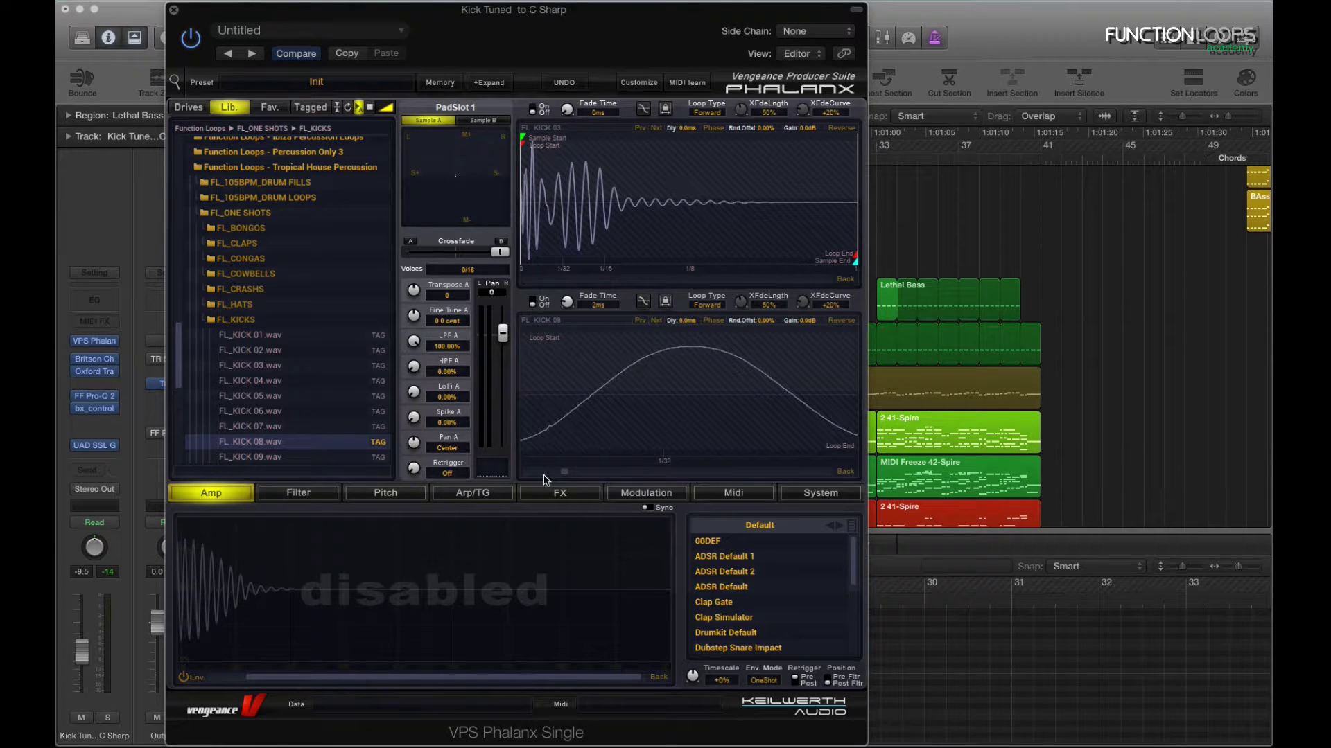
{"action": "left_click_drag", "start_coordinate": [541, 478], "coordinate": [512, 477]}
{"action": "scroll", "coordinate": [542, 462], "scroll_direction": "down", "scroll_amount": 2}
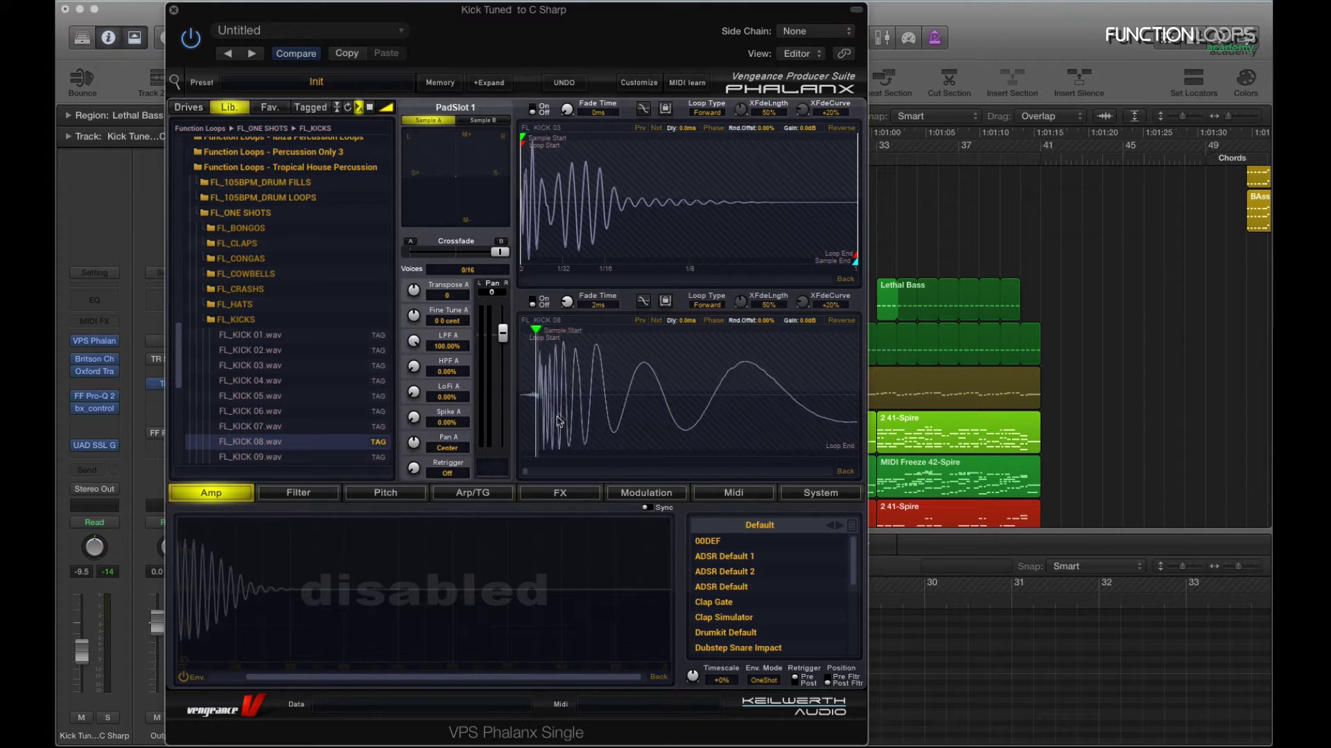
{"action": "scroll", "coordinate": [534, 457], "scroll_direction": "up", "scroll_amount": 3}
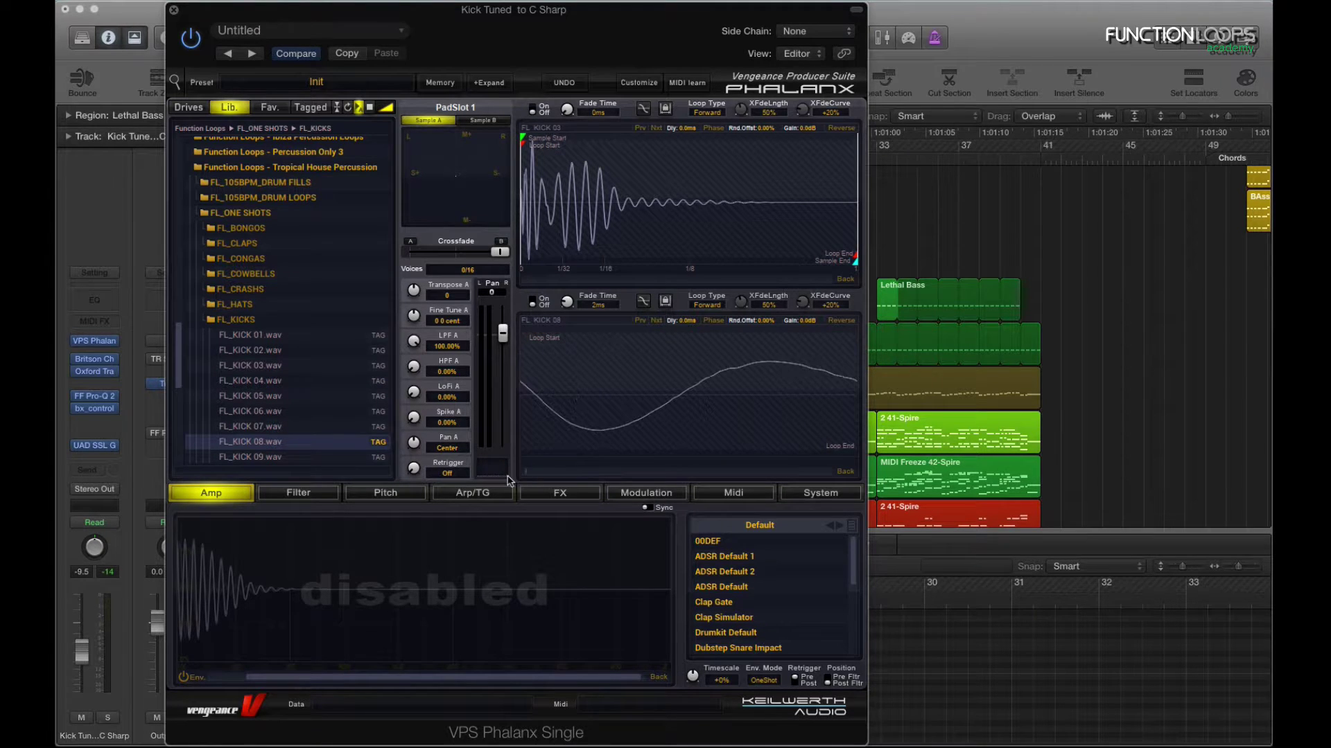
{"action": "scroll", "coordinate": [530, 468], "scroll_direction": "down", "scroll_amount": 3}
{"action": "scroll", "coordinate": [566, 390], "scroll_direction": "up", "scroll_amount": 2}
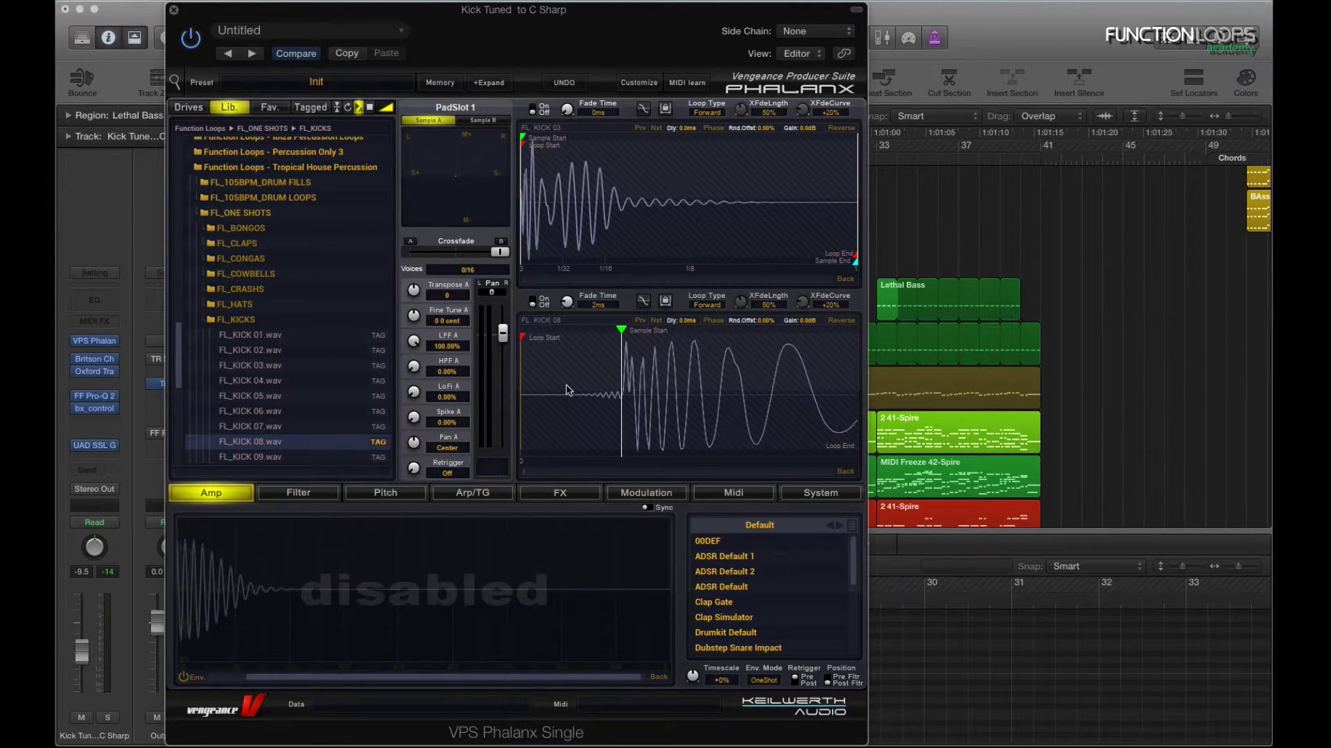
{"action": "mouse_move", "coordinate": [623, 328]}
{"action": "mouse_move", "coordinate": [620, 327]}
{"action": "left_mouse_down"}
{"action": "mouse_move", "coordinate": [548, 330]}
{"action": "mouse_move", "coordinate": [621, 332]}
{"action": "left_mouse_up"}
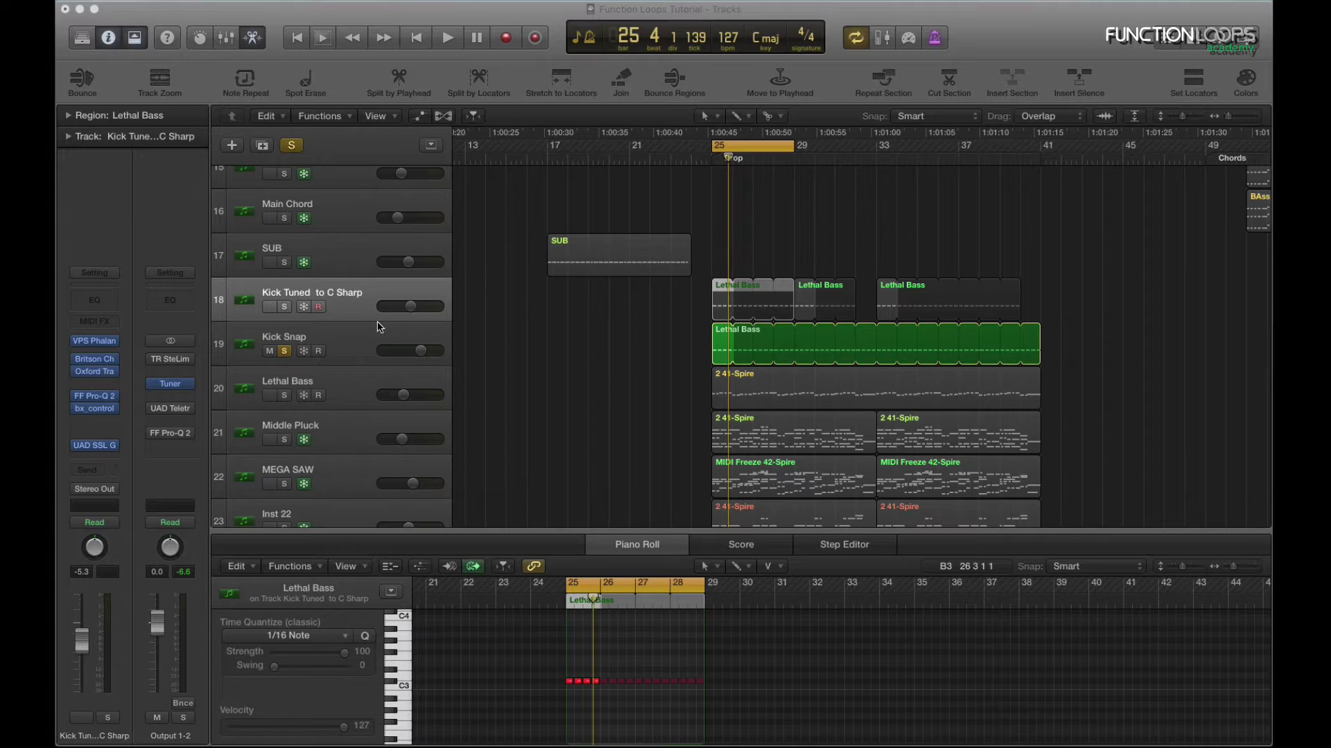
Step: Select Kick Snap, audition its Oxford TransMod plug-in, then close its window
{"action": "left_click", "coordinate": [340, 346]}
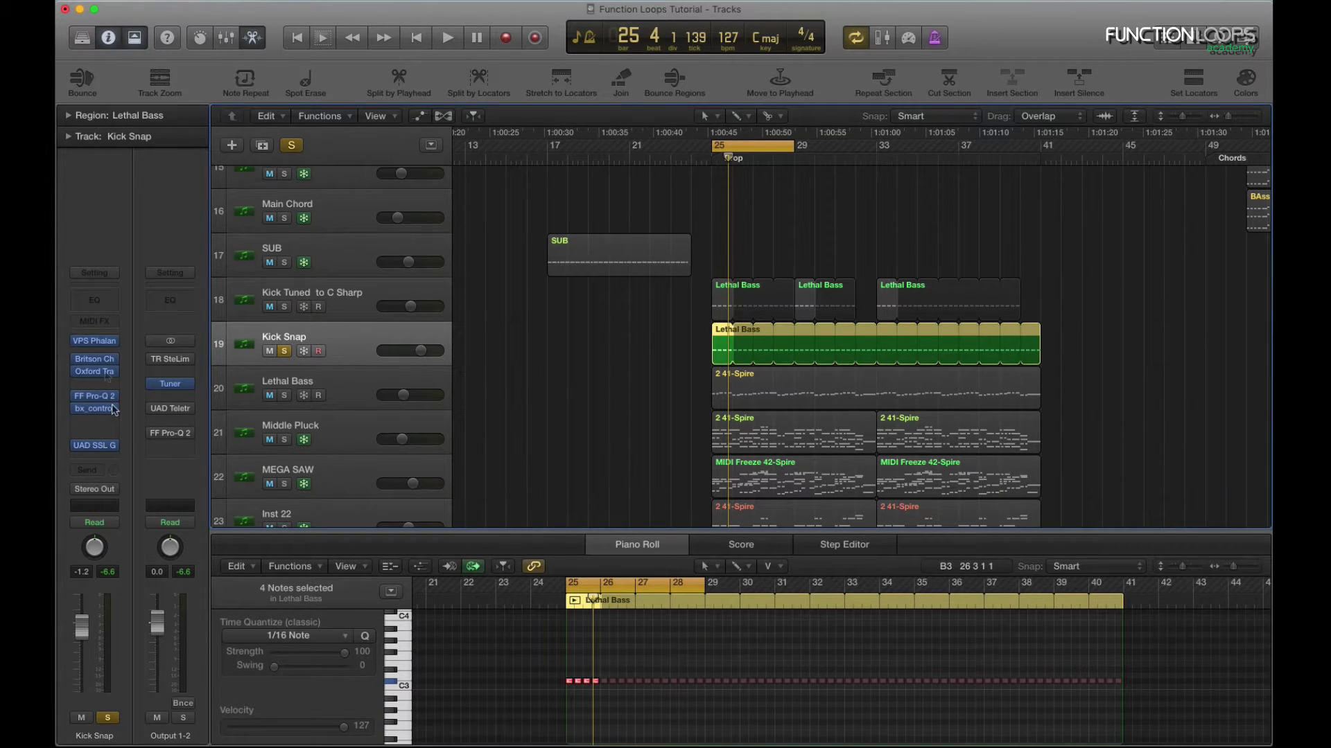
{"action": "left_click", "coordinate": [94, 372]}
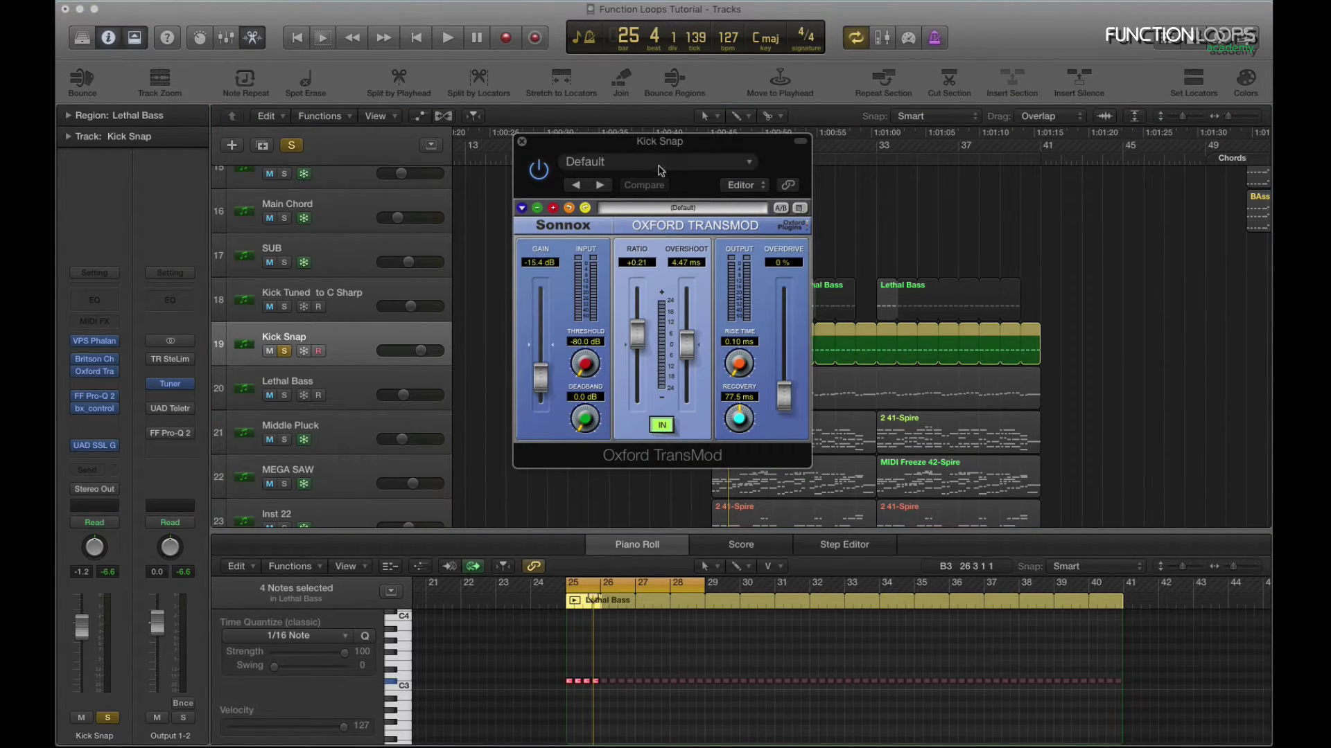
{"action": "key", "text": "space"}
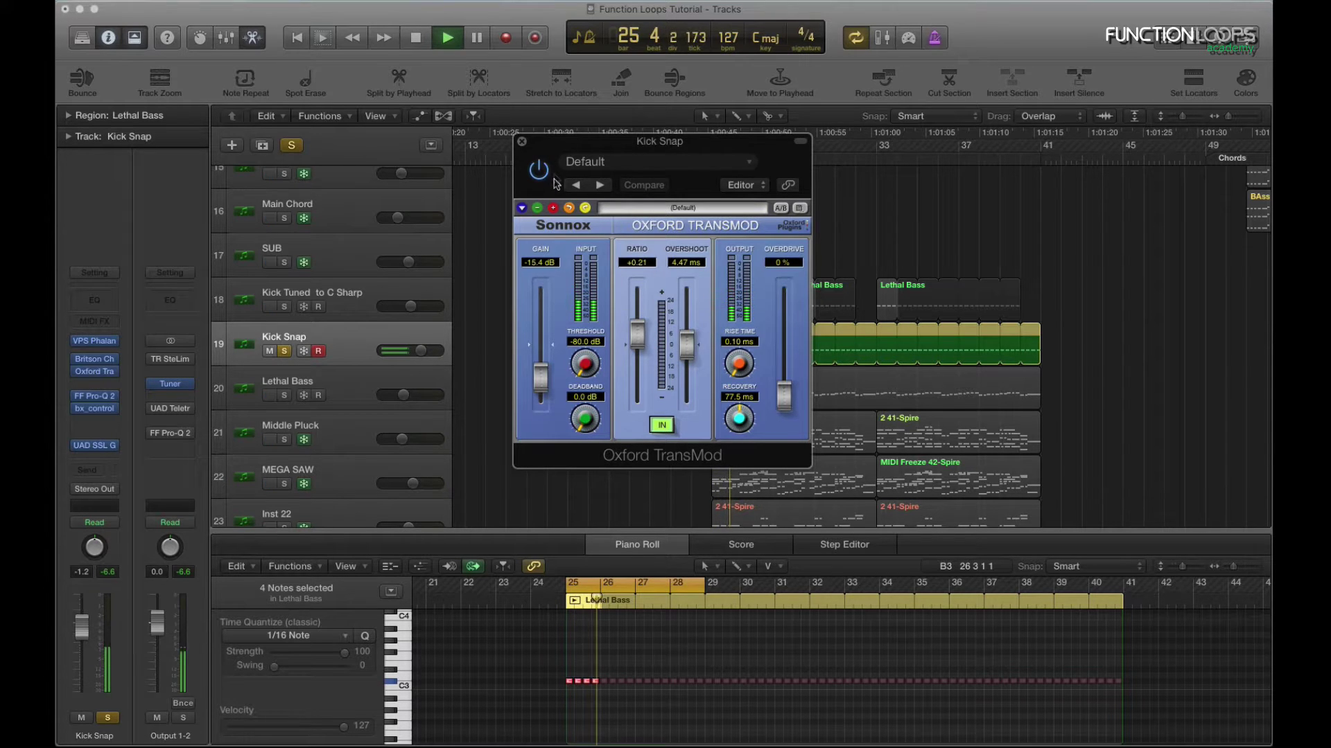
{"action": "key", "text": "space"}
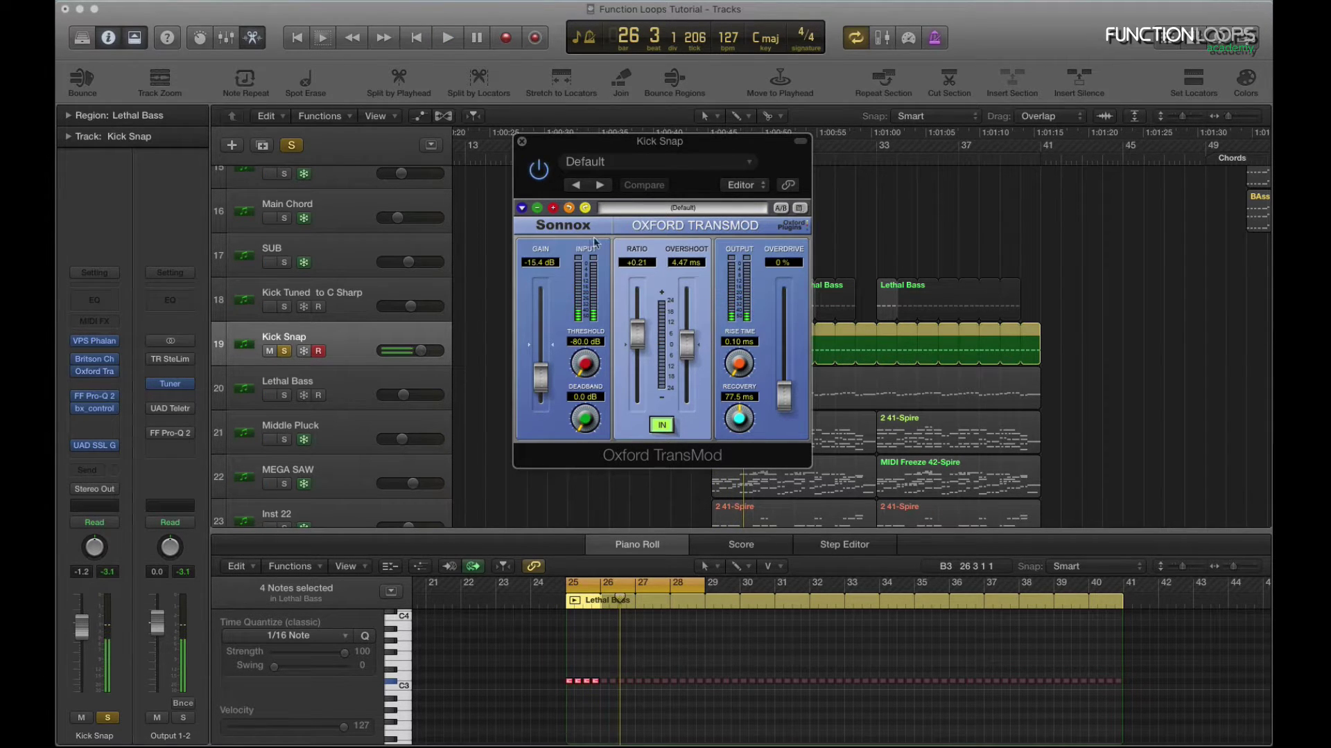
{"action": "key", "text": "super+w"}
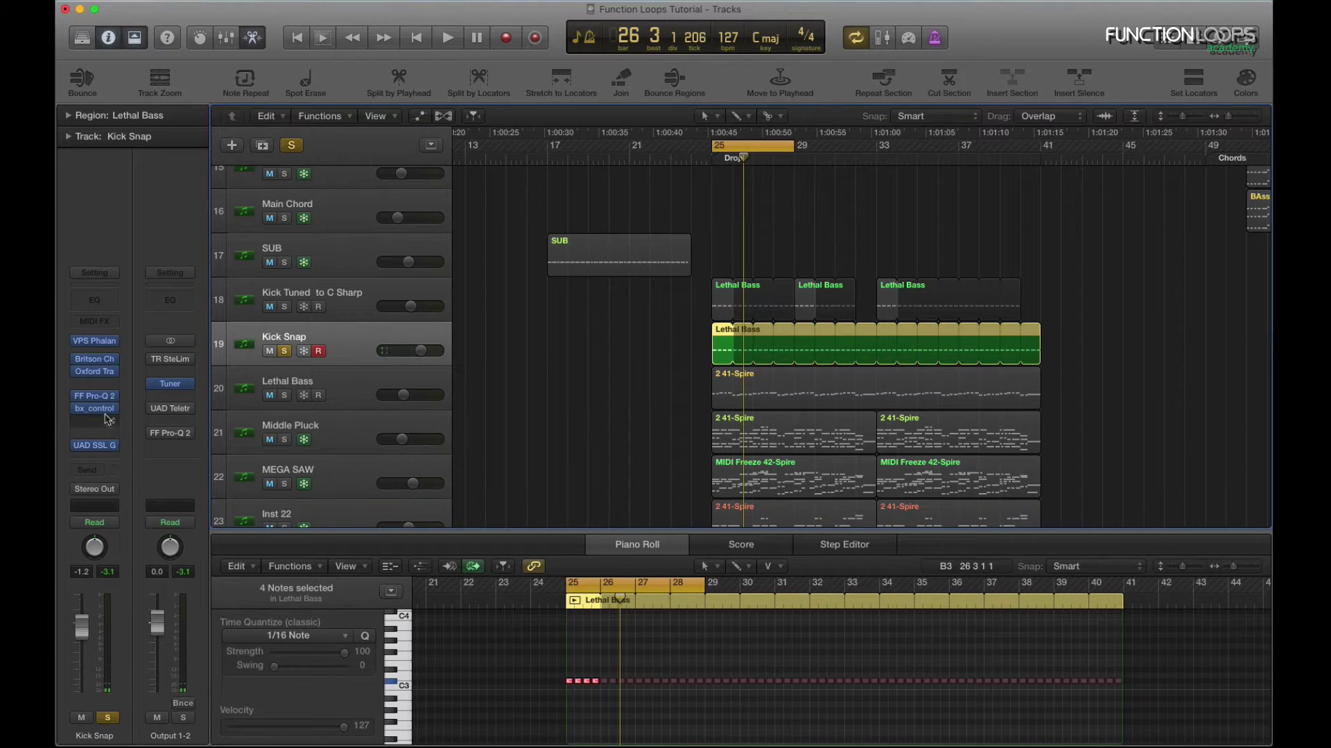
Step: Audition Kick Snap's Pro-Q 2 equaliser during playback, then close its window
{"action": "left_click", "coordinate": [97, 404]}
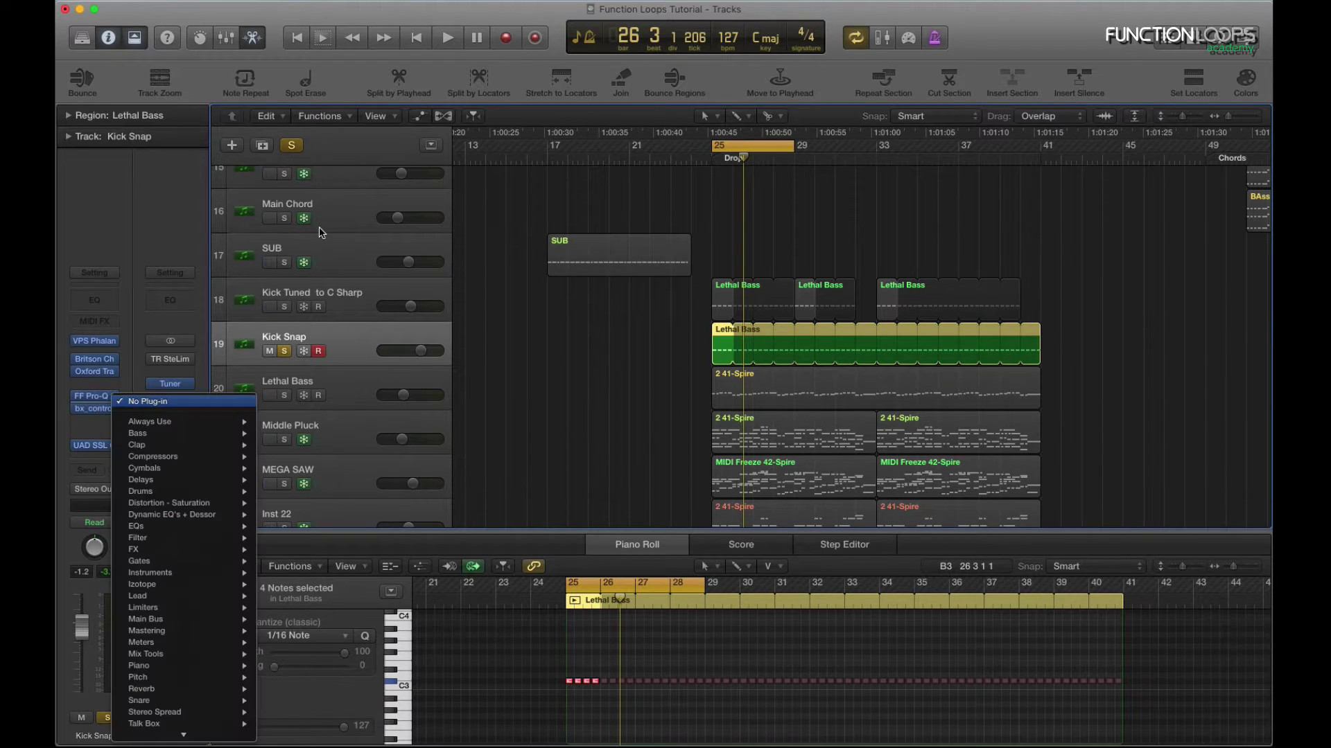
{"action": "key", "text": "Escape"}
{"action": "left_click", "coordinate": [96, 396]}
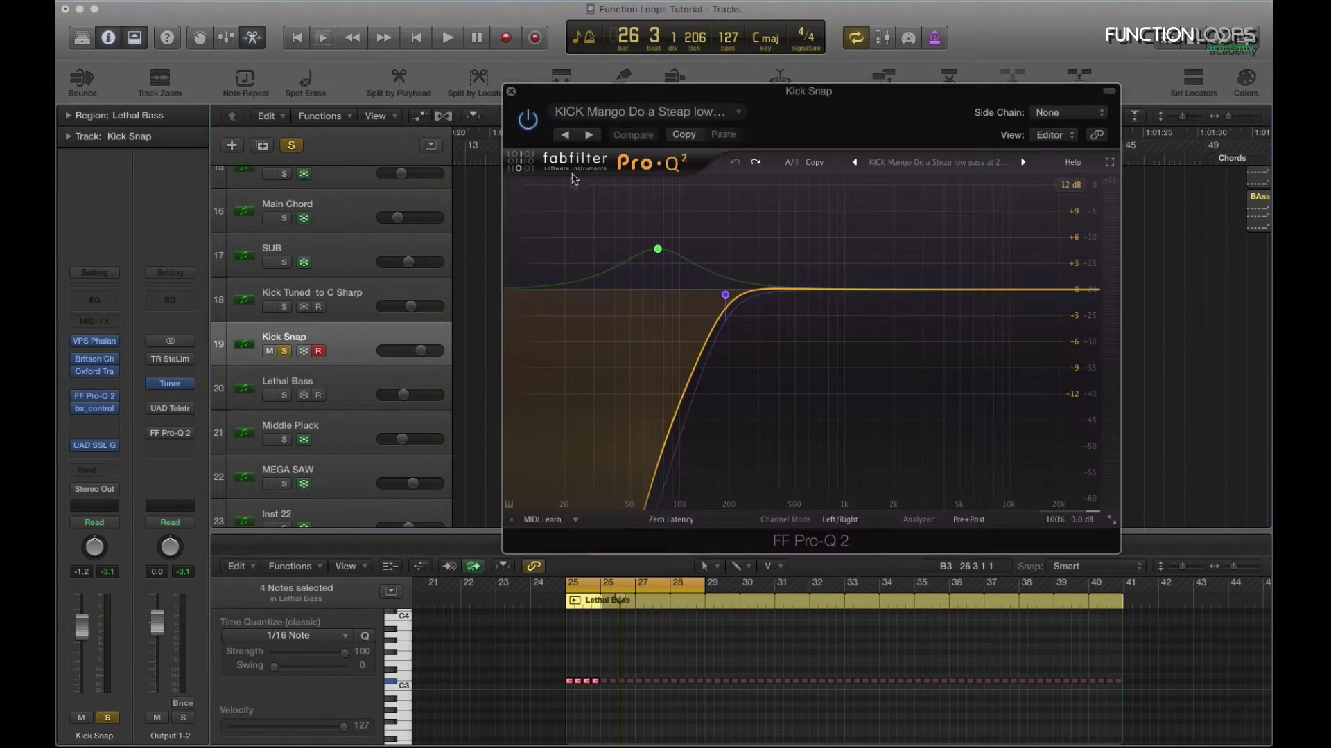
{"action": "left_click_drag", "start_coordinate": [678, 99], "coordinate": [705, 95]}
{"action": "key", "text": "space"}
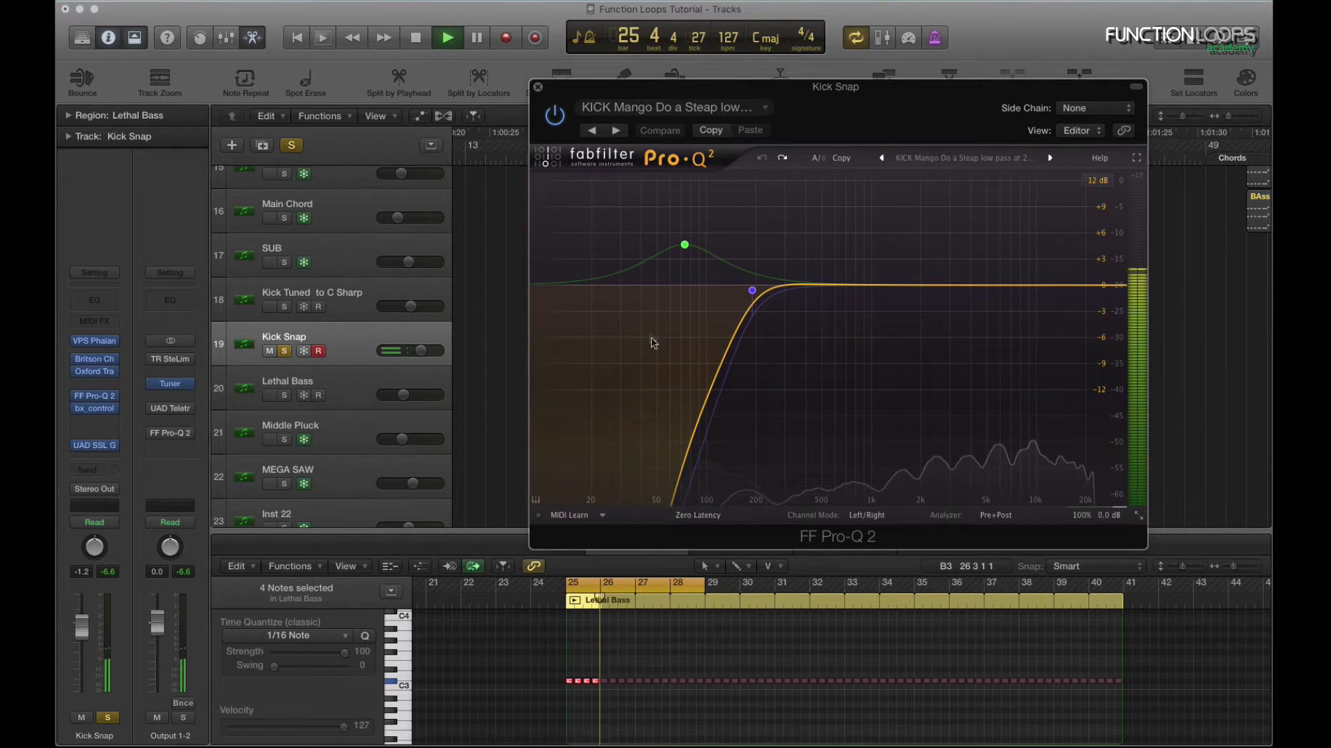
{"action": "key", "text": "space"}
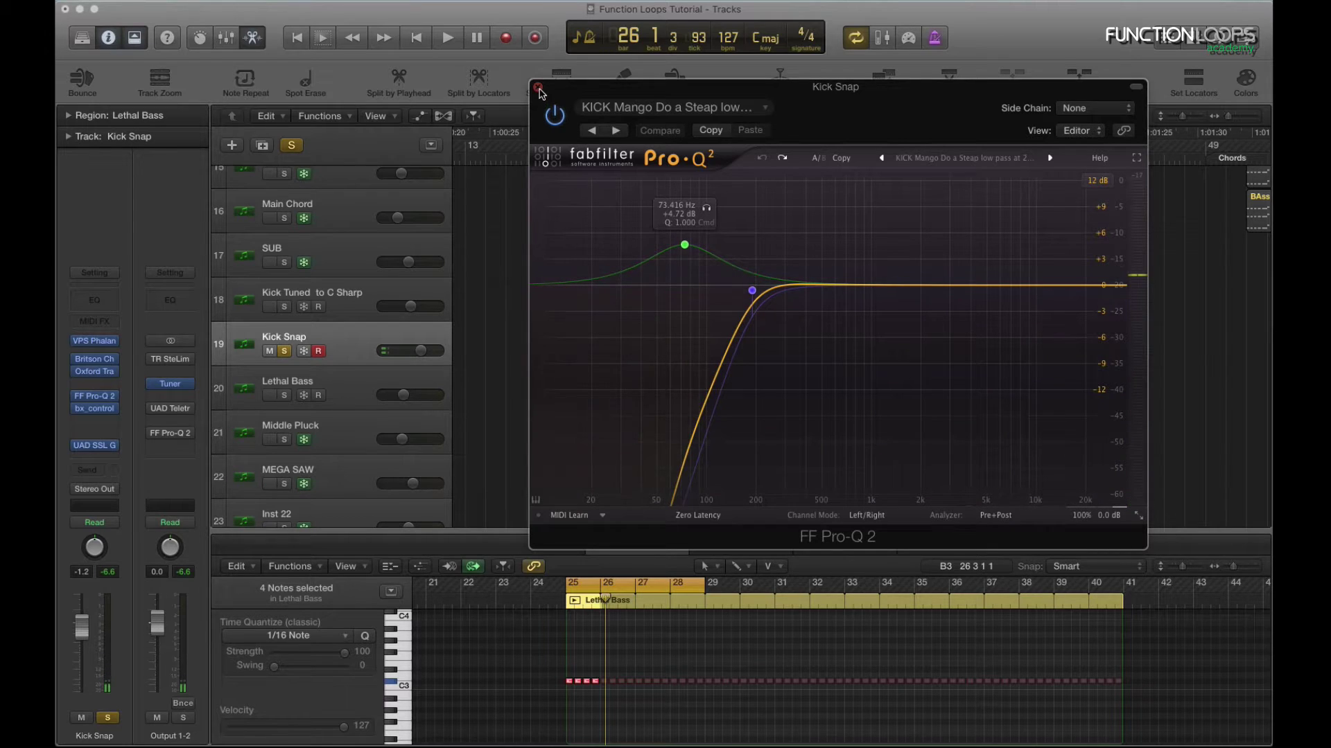
{"action": "key", "text": "super+w"}
Step: Solo and unsolo Kick Tuned to C Sharp, then toggle Kick Snap's mute
{"action": "left_click", "coordinate": [350, 306]}
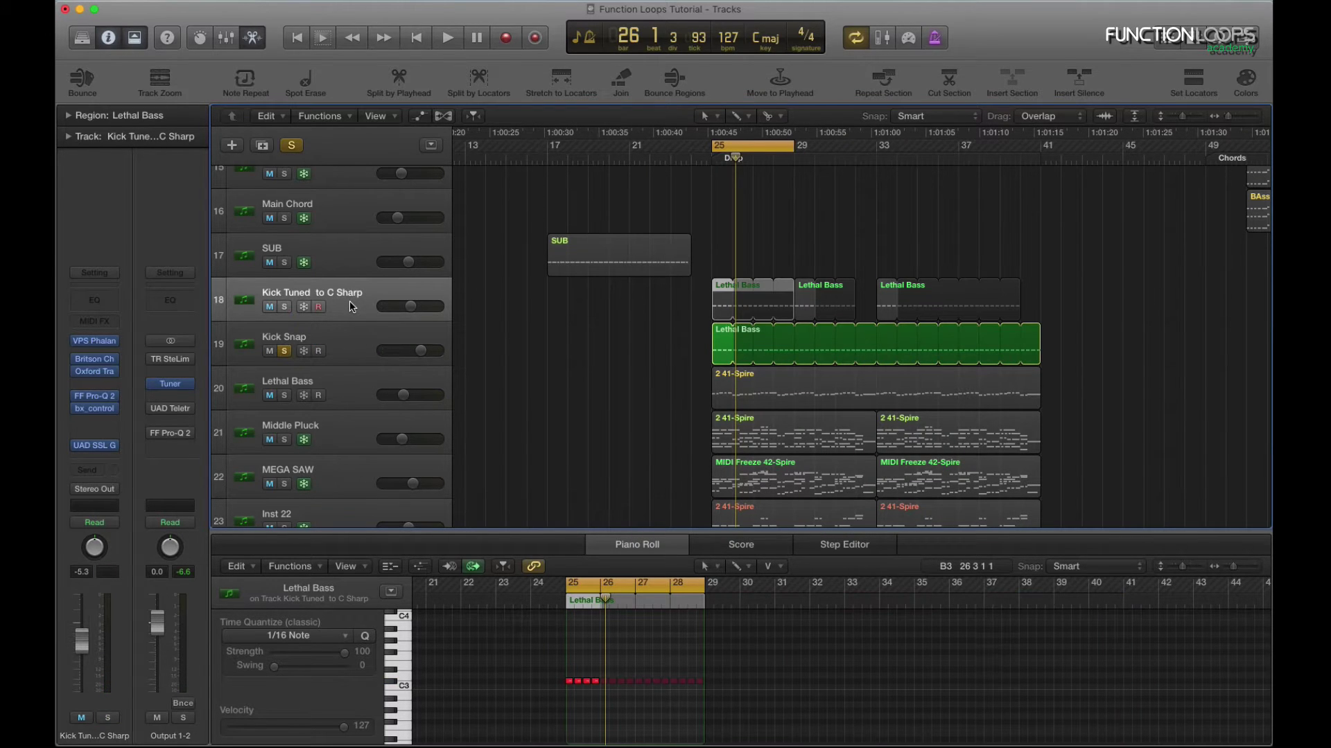
{"action": "left_click", "coordinate": [284, 307]}
{"action": "left_click", "coordinate": [285, 308]}
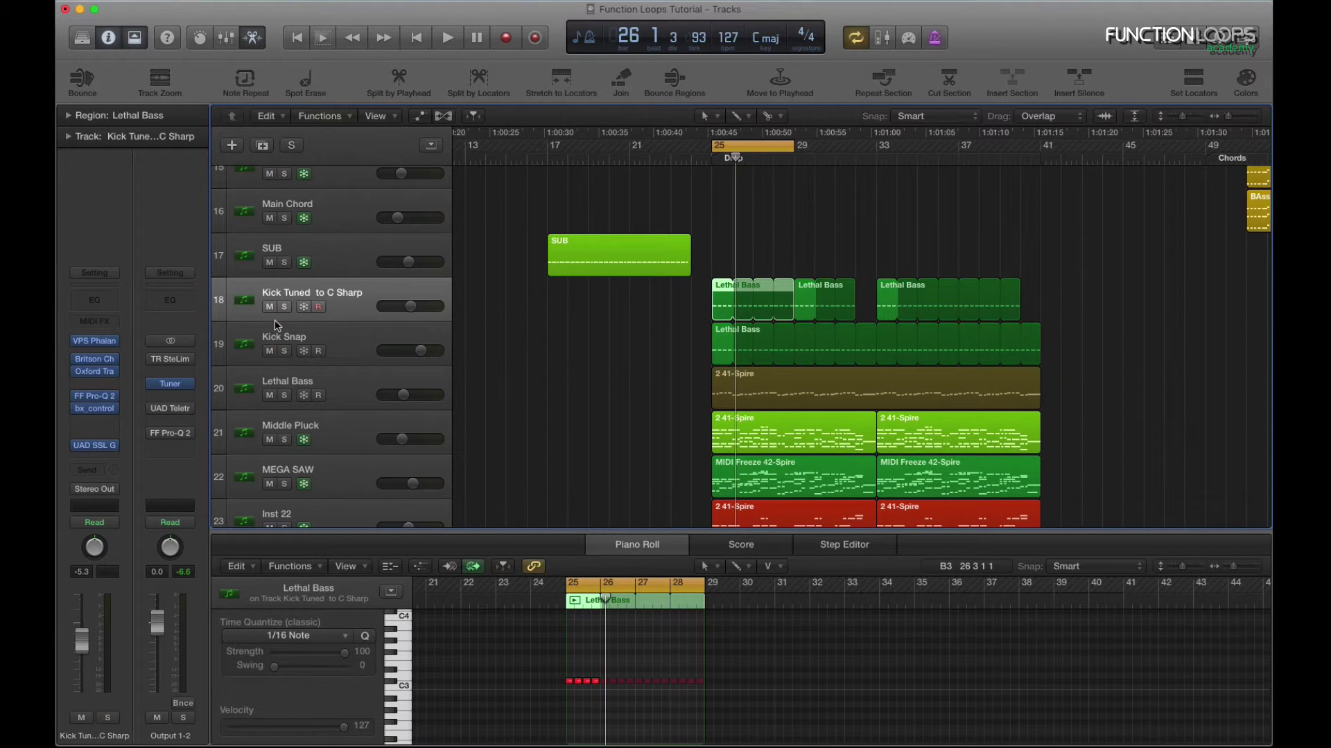
{"action": "left_click", "coordinate": [269, 351]}
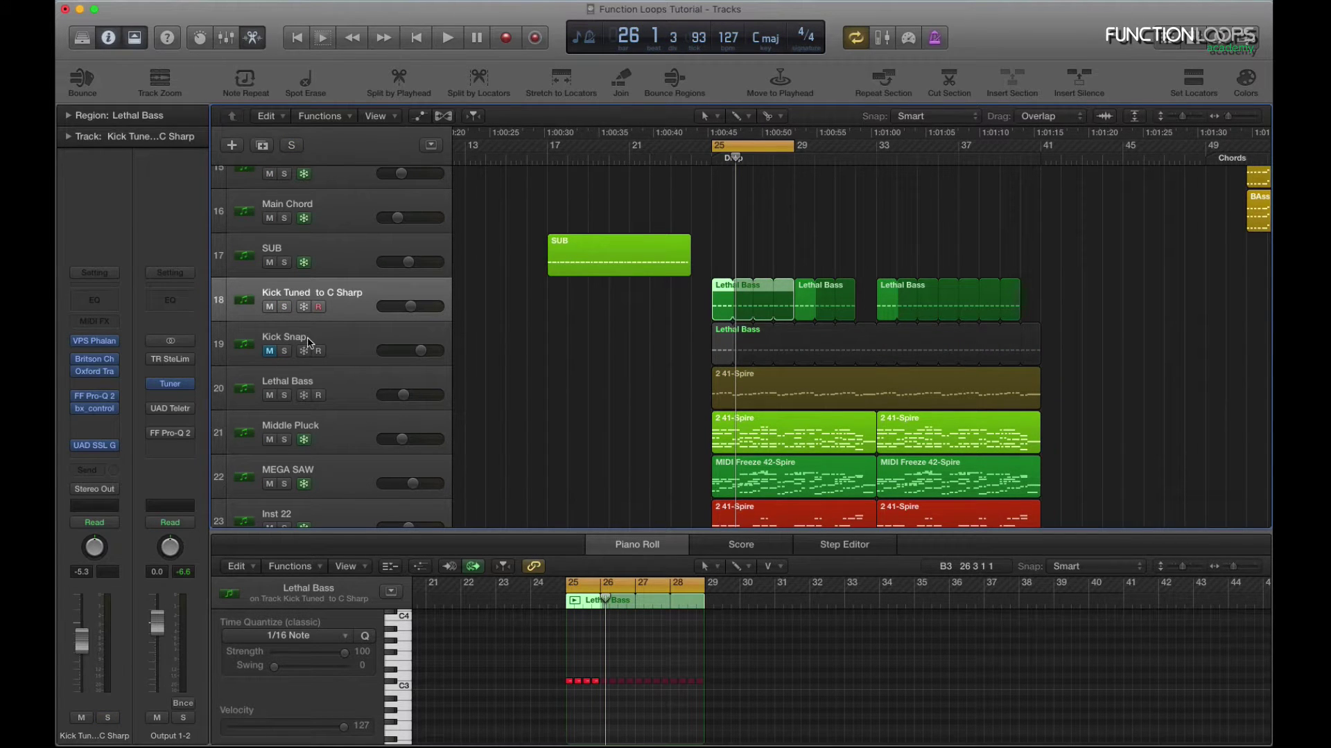
{"action": "left_click", "coordinate": [269, 351]}
Step: Ride Kick Snap's volume during playback, mute it, and solo Kick Tuned to C Sharp
{"action": "left_click_drag", "start_coordinate": [421, 350], "coordinate": [382, 350]}
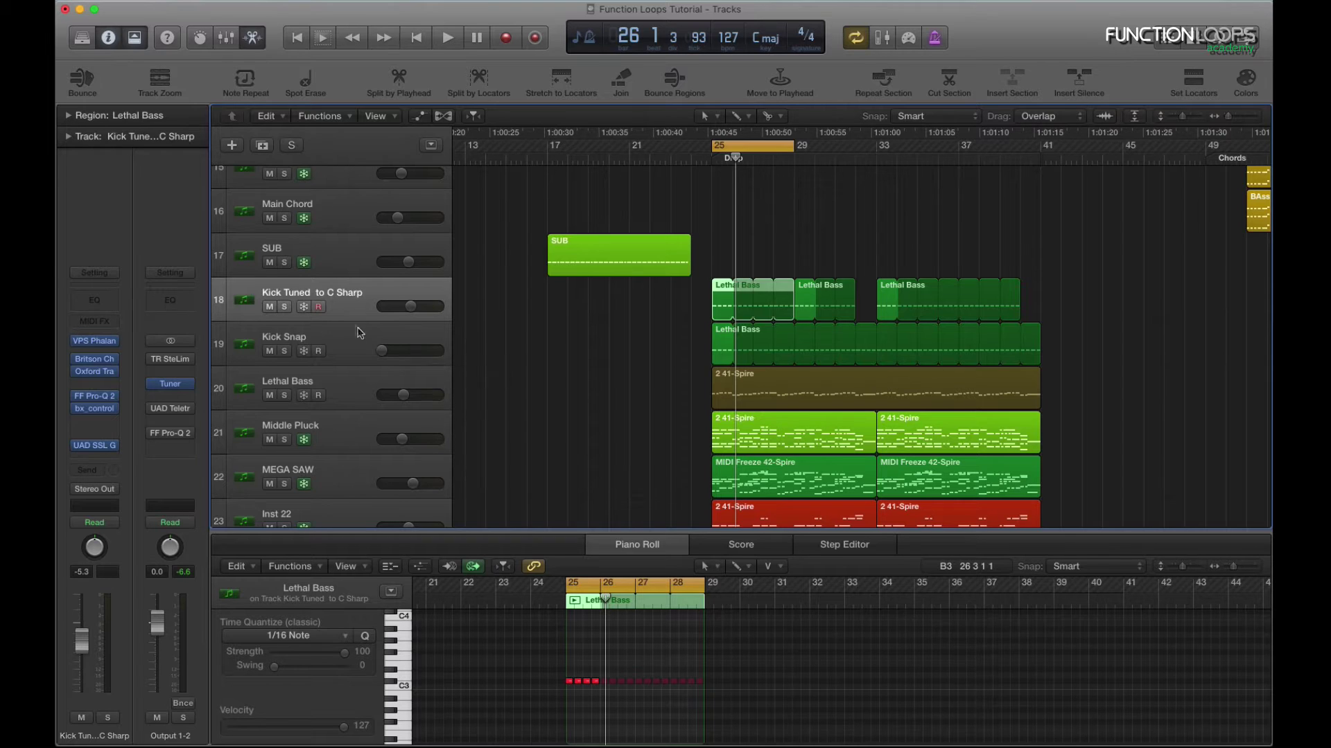
{"action": "left_click", "coordinate": [360, 334]}
{"action": "key", "text": "space"}
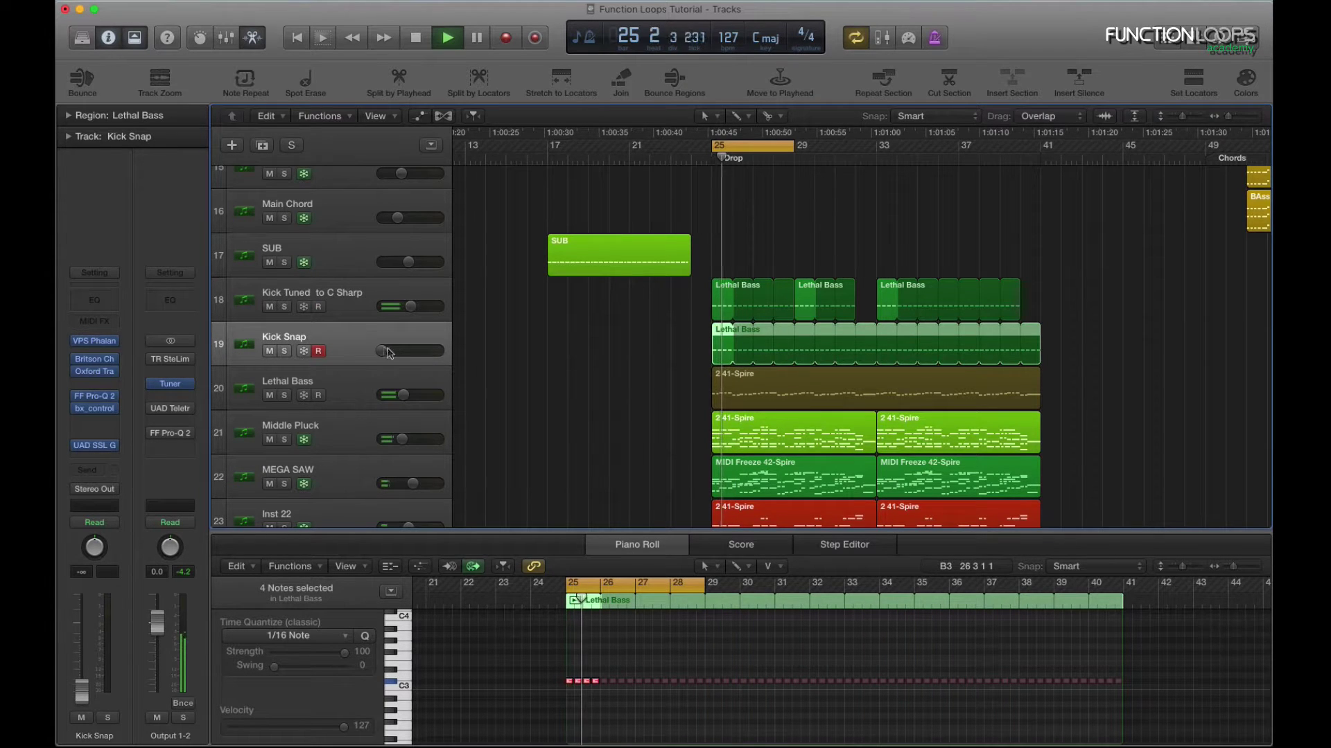
{"action": "left_click_drag", "start_coordinate": [383, 357], "coordinate": [419, 359]}
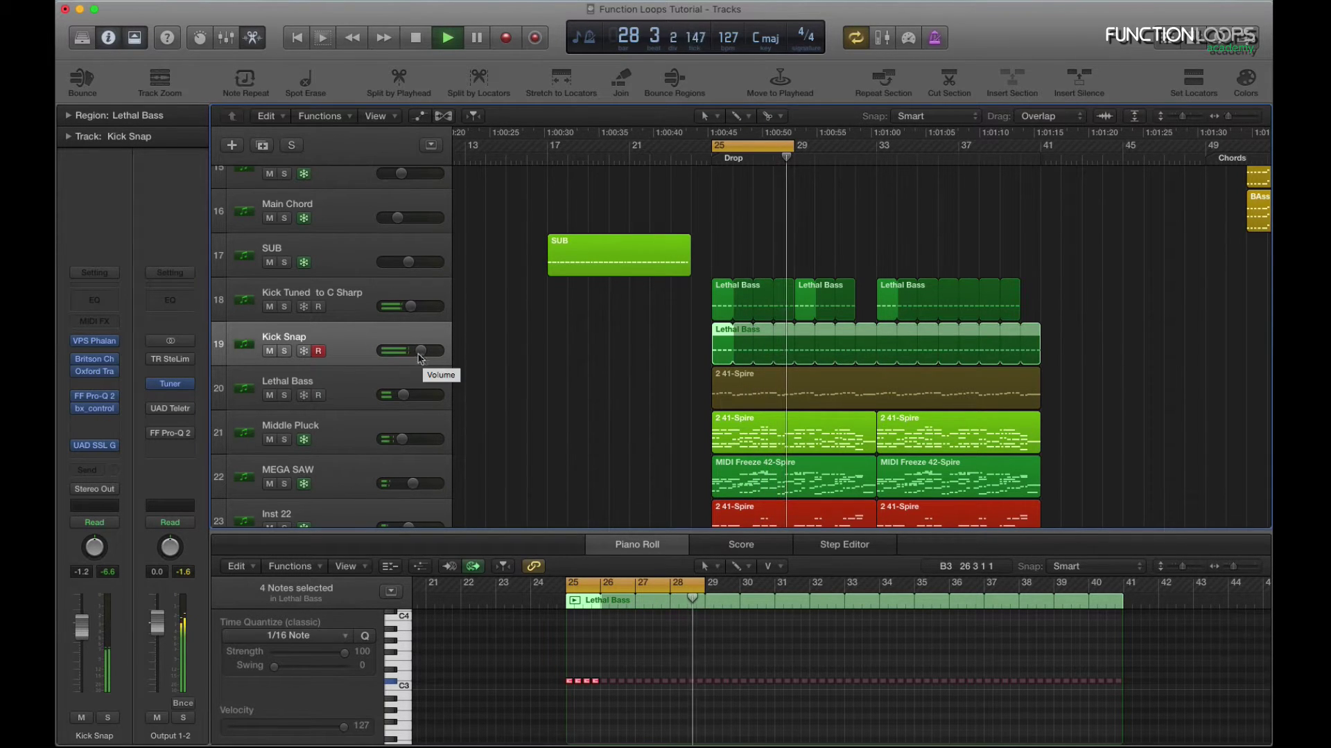
{"action": "left_click", "coordinate": [268, 352]}
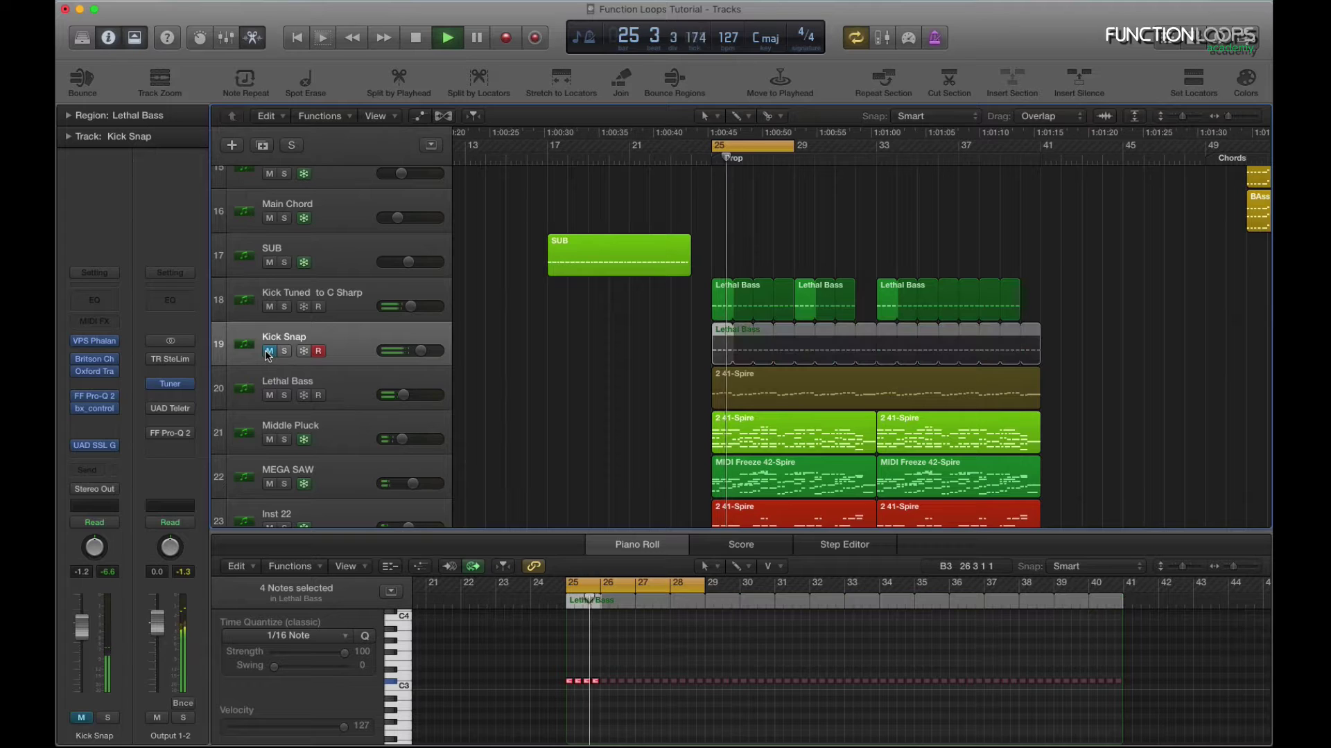
{"action": "key", "text": "space"}
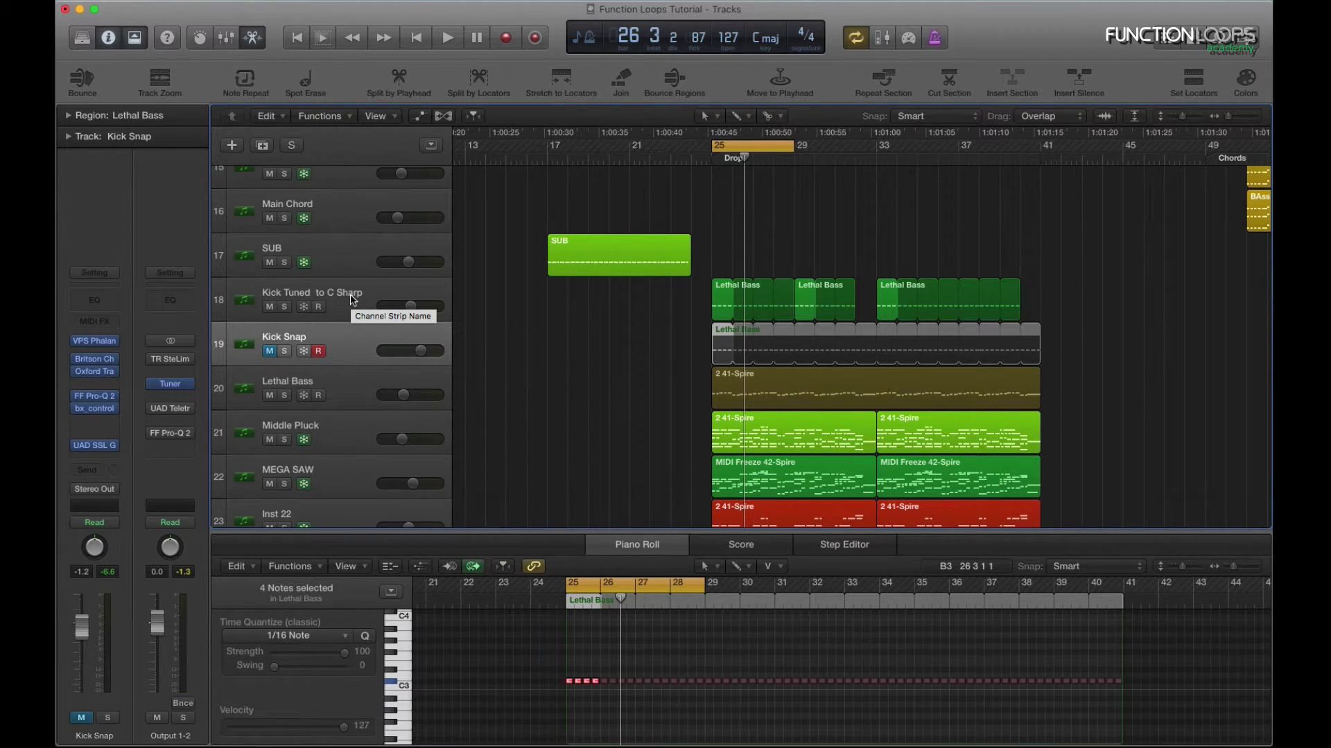
{"action": "left_click", "coordinate": [285, 395]}
Step: Solo Lethal Bass with the kick and play, selecting the 2 41-Spire region
{"action": "left_click", "coordinate": [752, 302]}
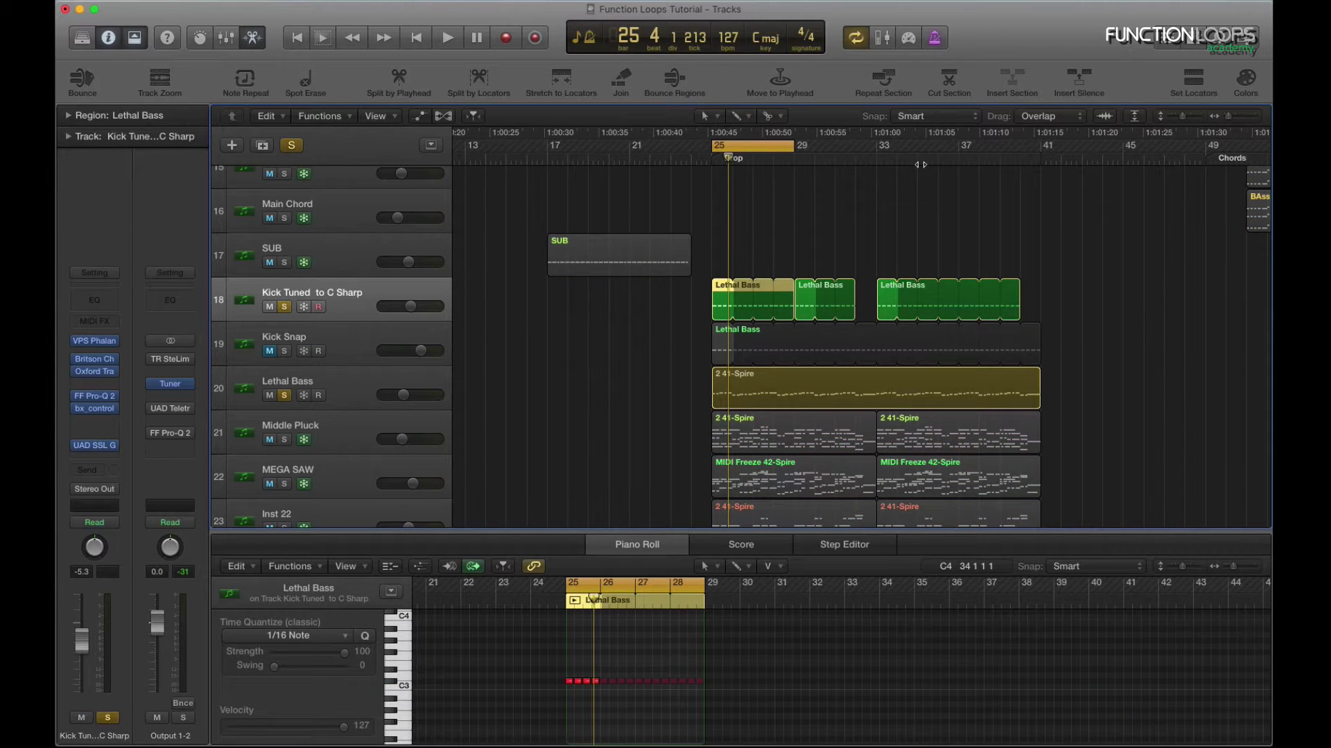
{"action": "key", "text": "space"}
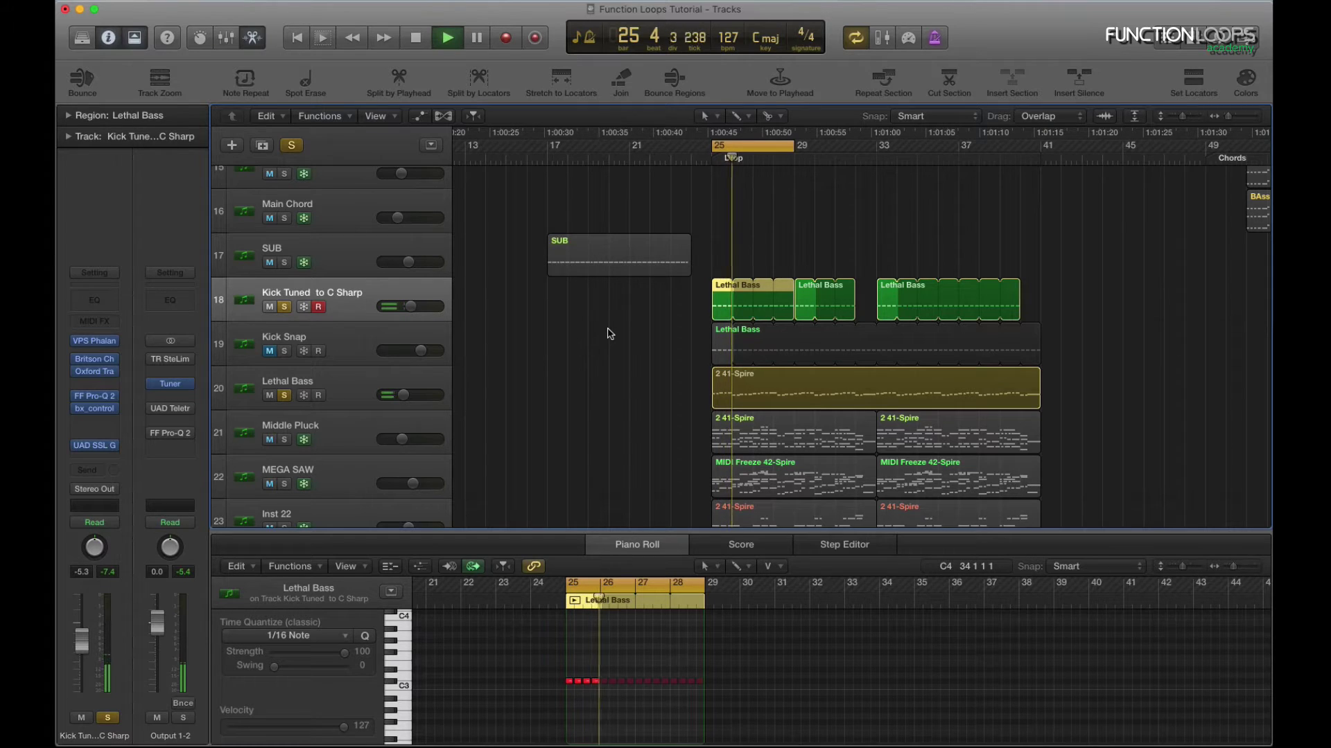
{"action": "left_click", "coordinate": [799, 393]}
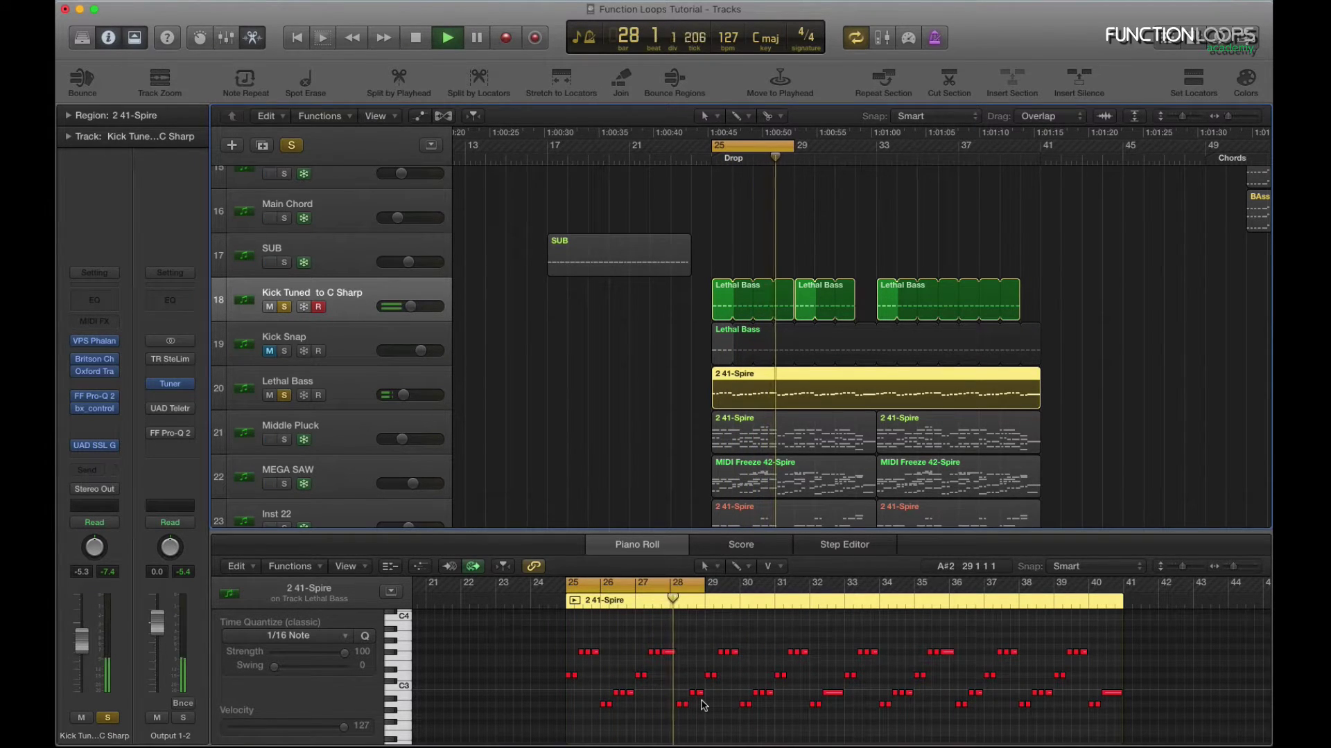
{"action": "key", "text": "space"}
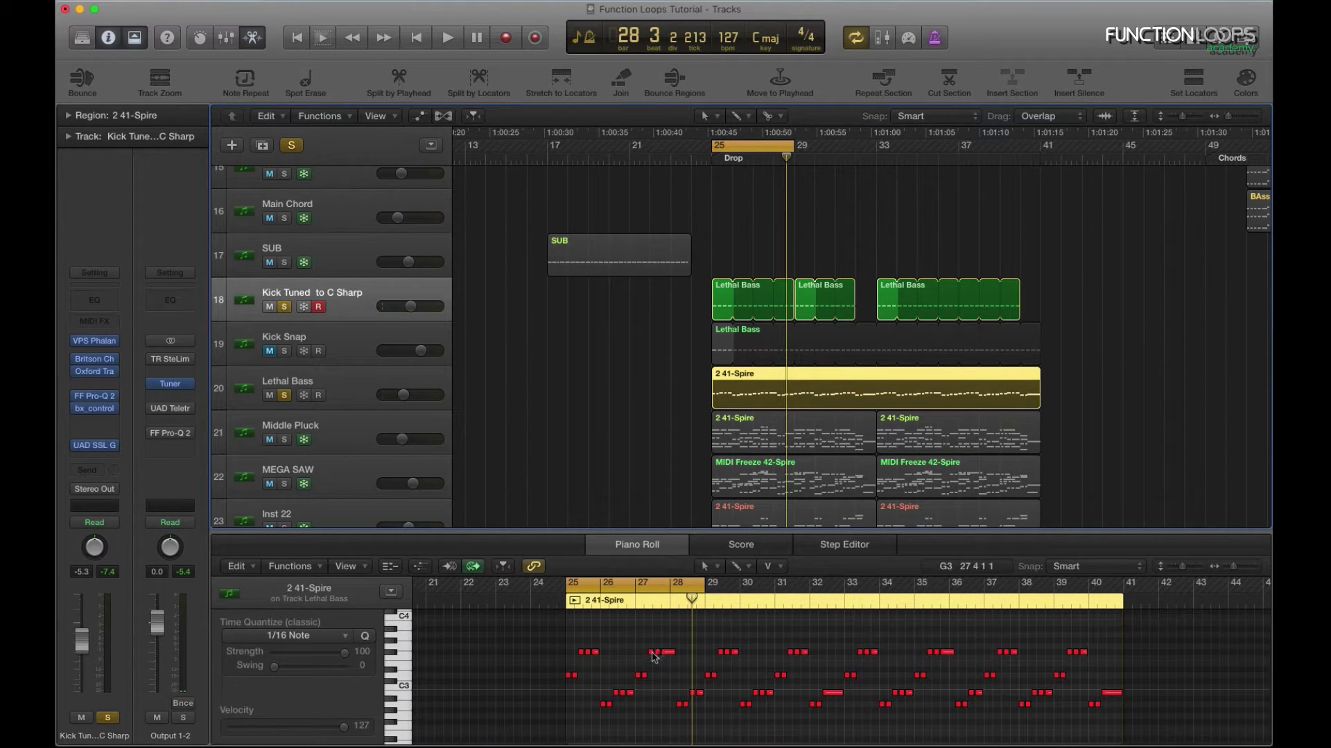
Step: Select Lethal Bass and open its Komplete Kontrol instrument window with V
{"action": "left_click", "coordinate": [336, 400]}
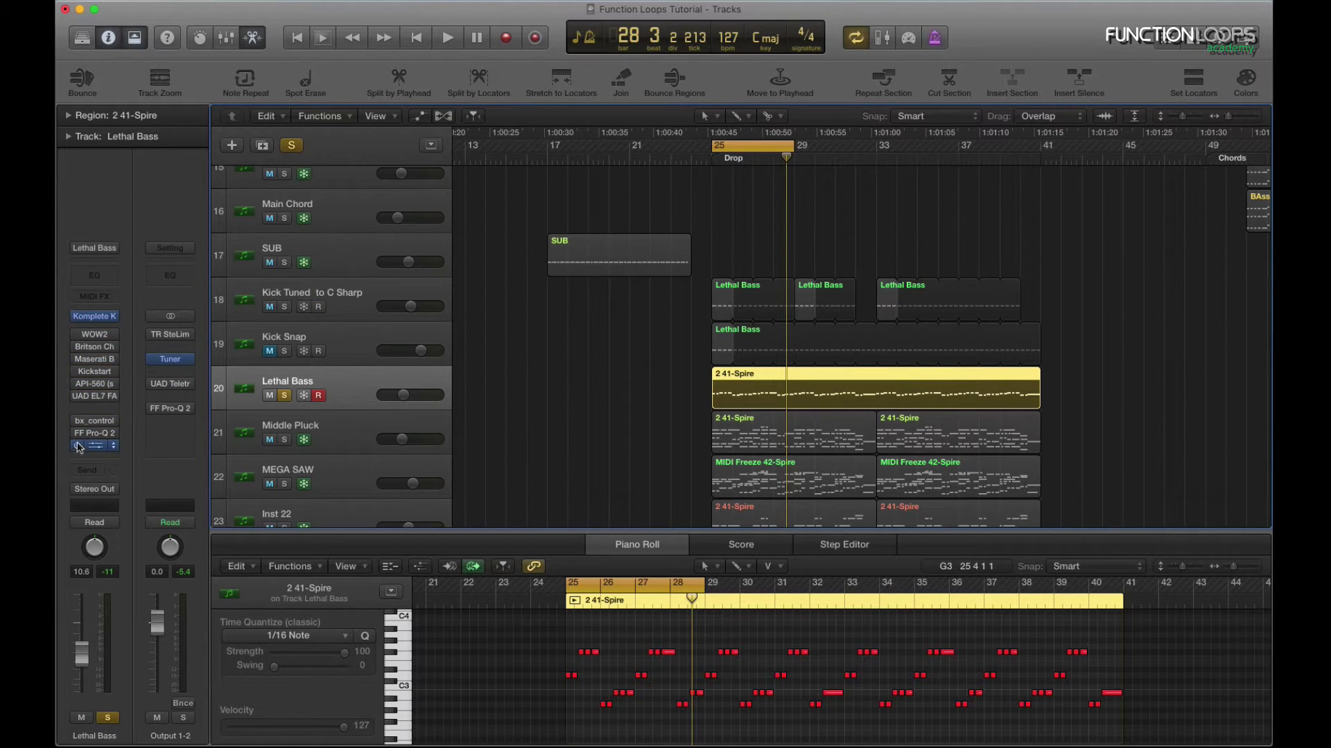
{"action": "key", "text": "v"}
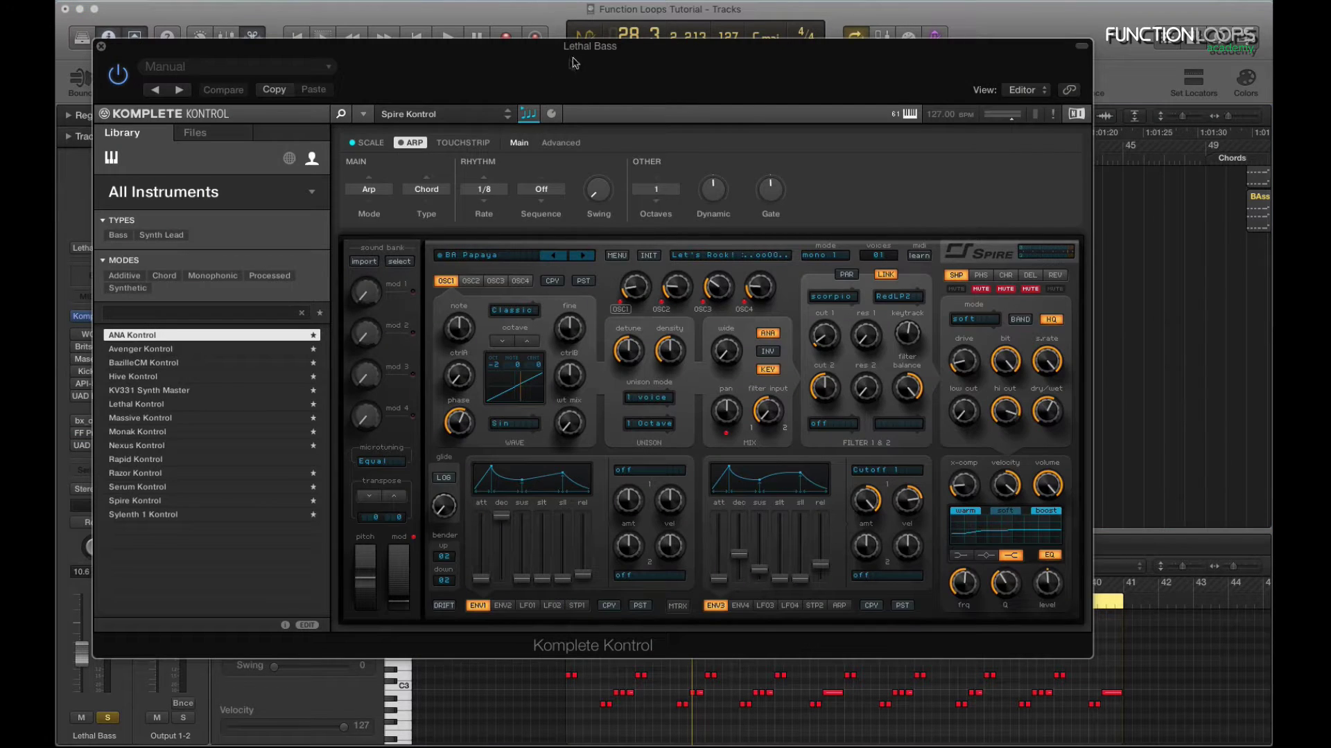
{"action": "left_click_drag", "start_coordinate": [572, 62], "coordinate": [583, 43]}
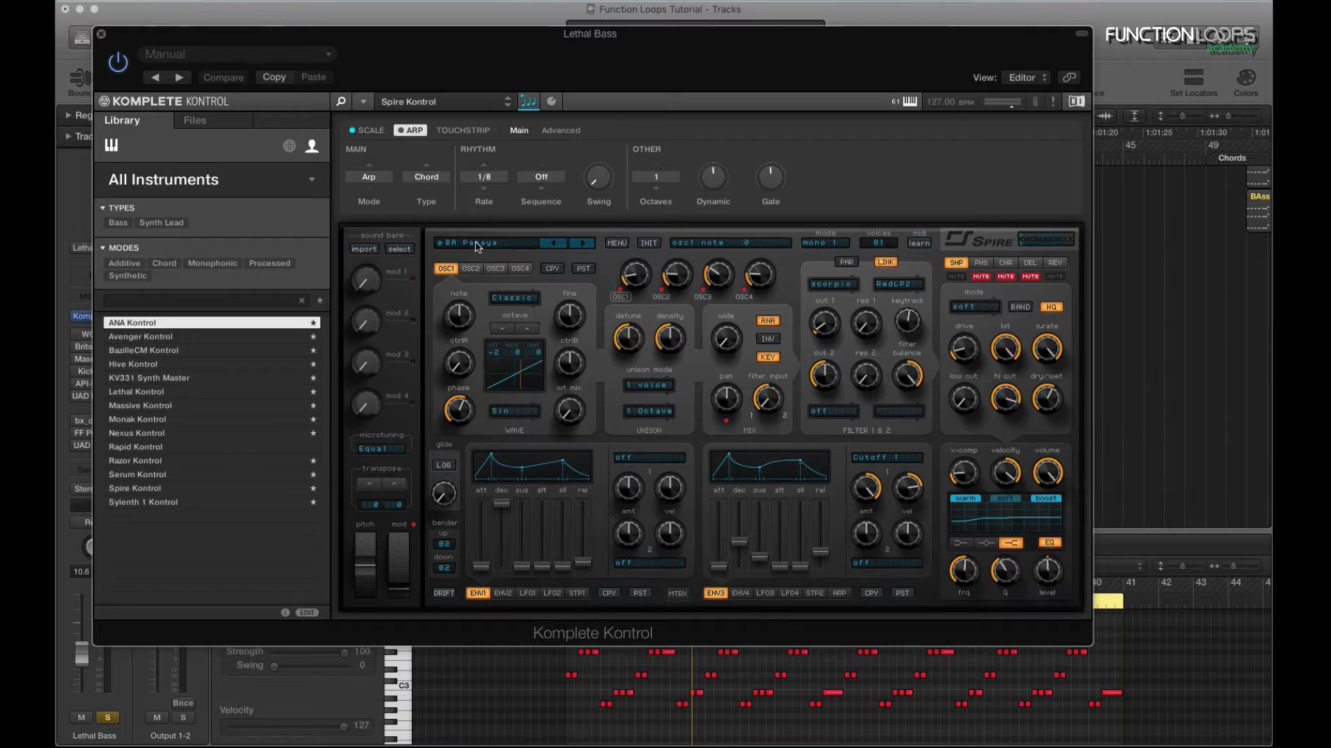
Step: Close Komplete Kontrol and A/B the WOW2 filter by bypassing and re-enabling it
{"action": "key", "text": "v"}
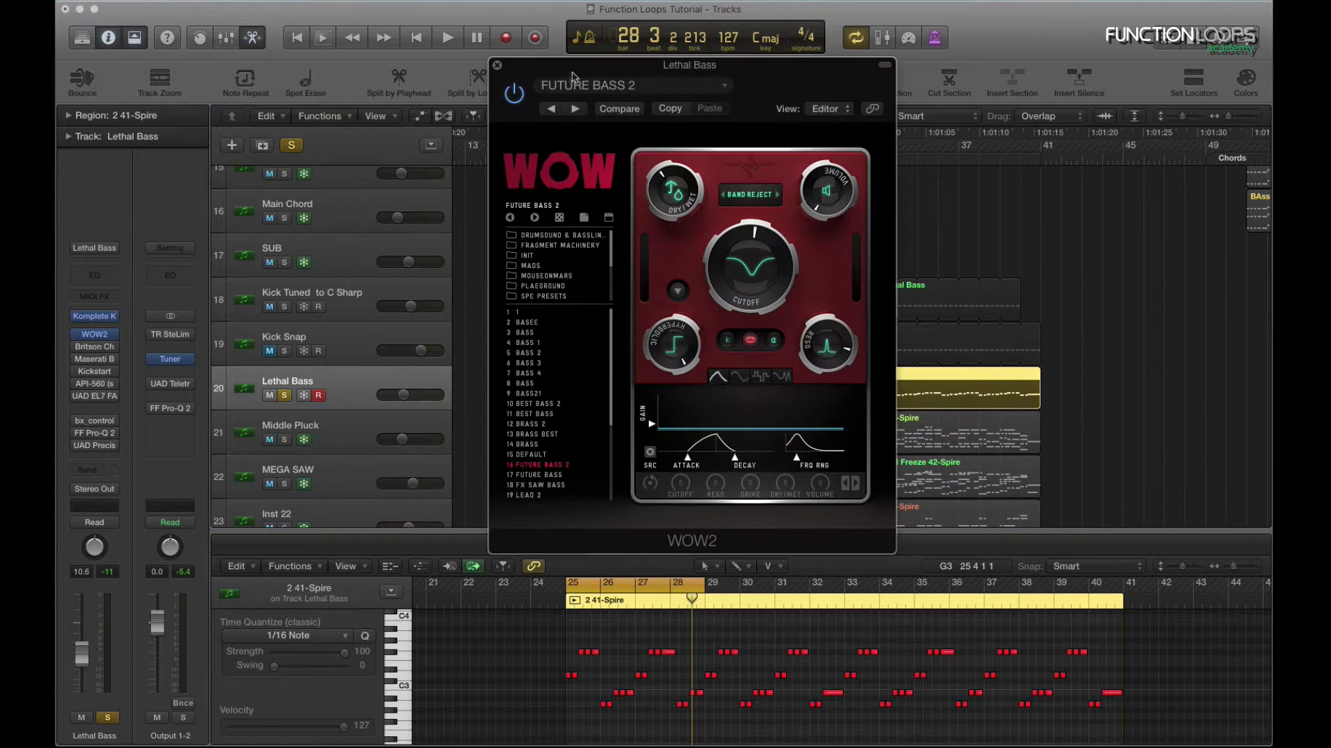
{"action": "left_click_drag", "start_coordinate": [592, 74], "coordinate": [619, 72]}
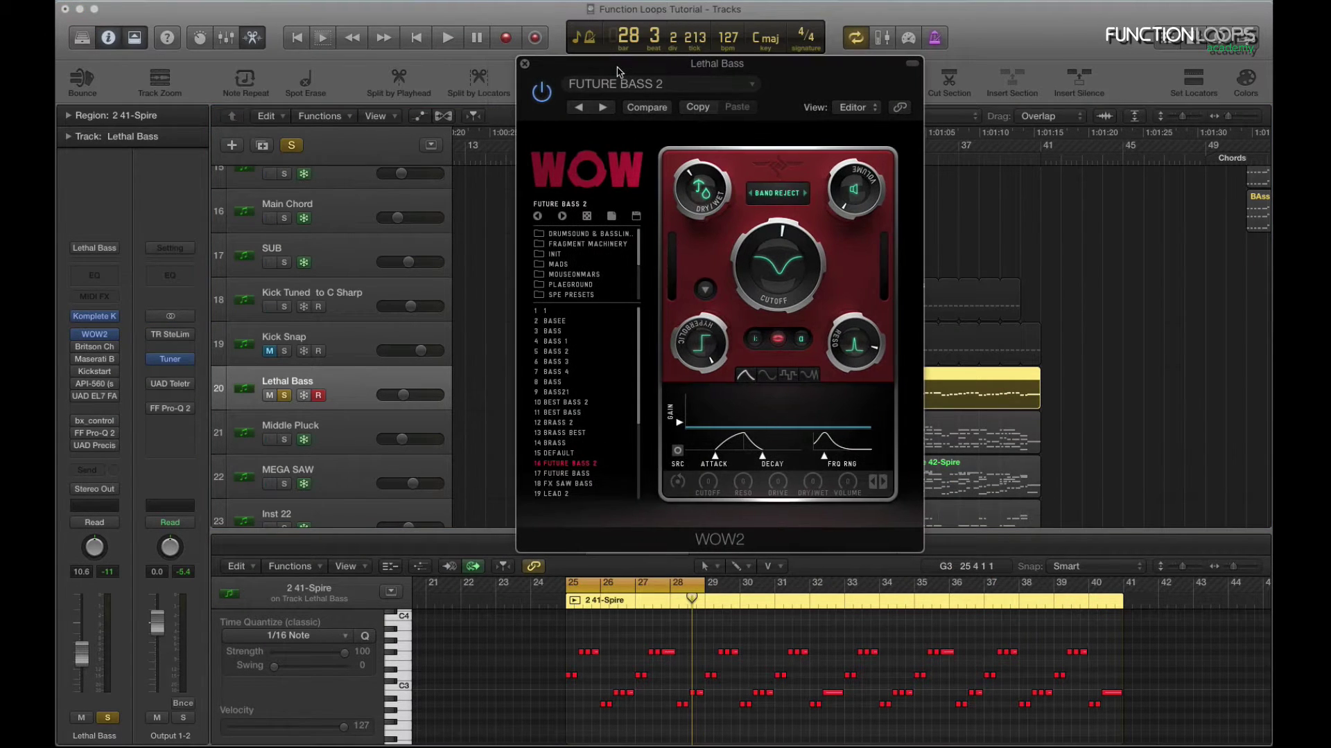
{"action": "key", "text": "space"}
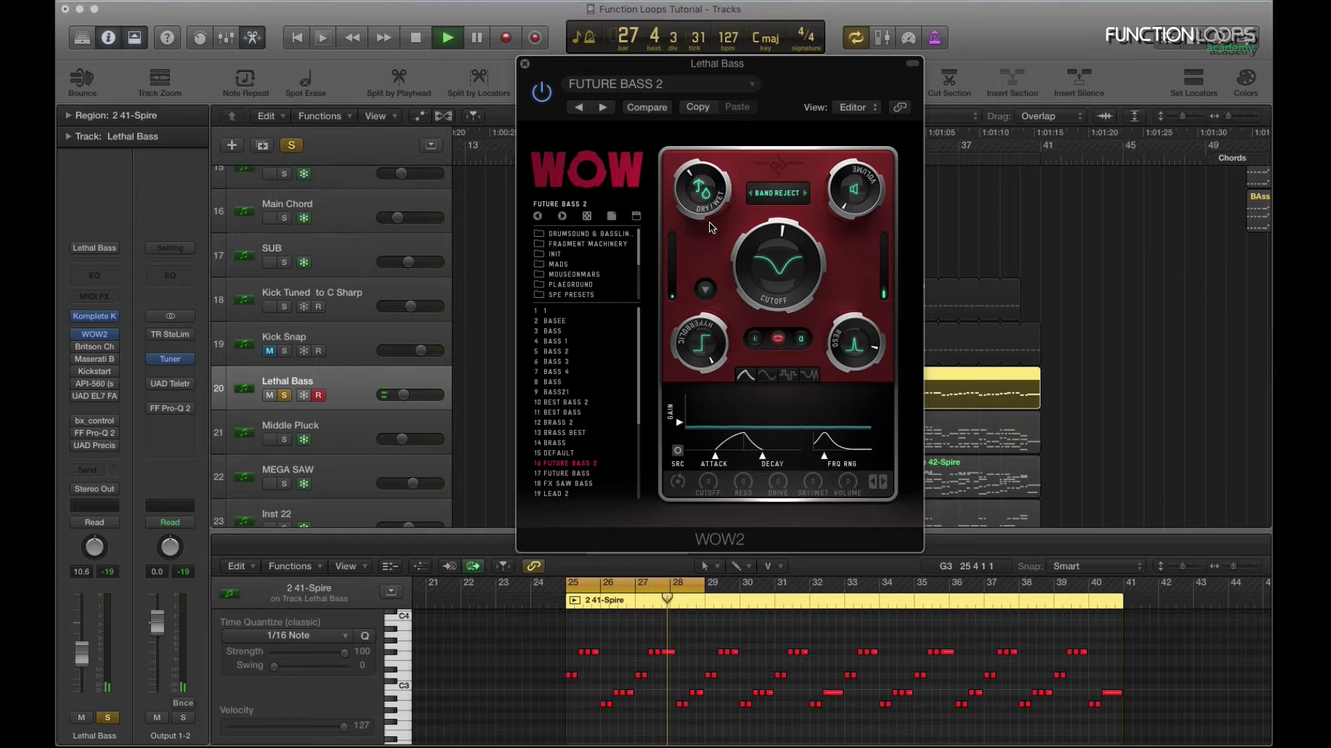
{"action": "left_click", "coordinate": [542, 91]}
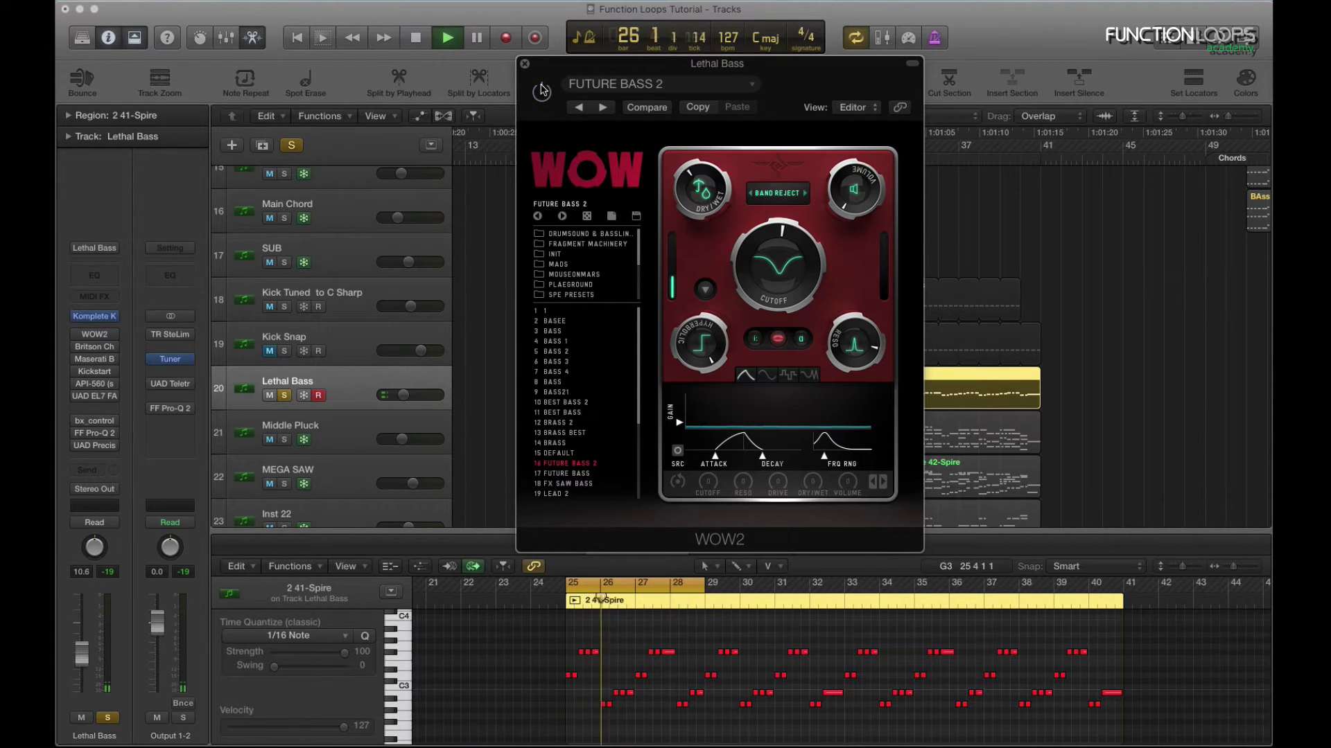
{"action": "left_click", "coordinate": [541, 90]}
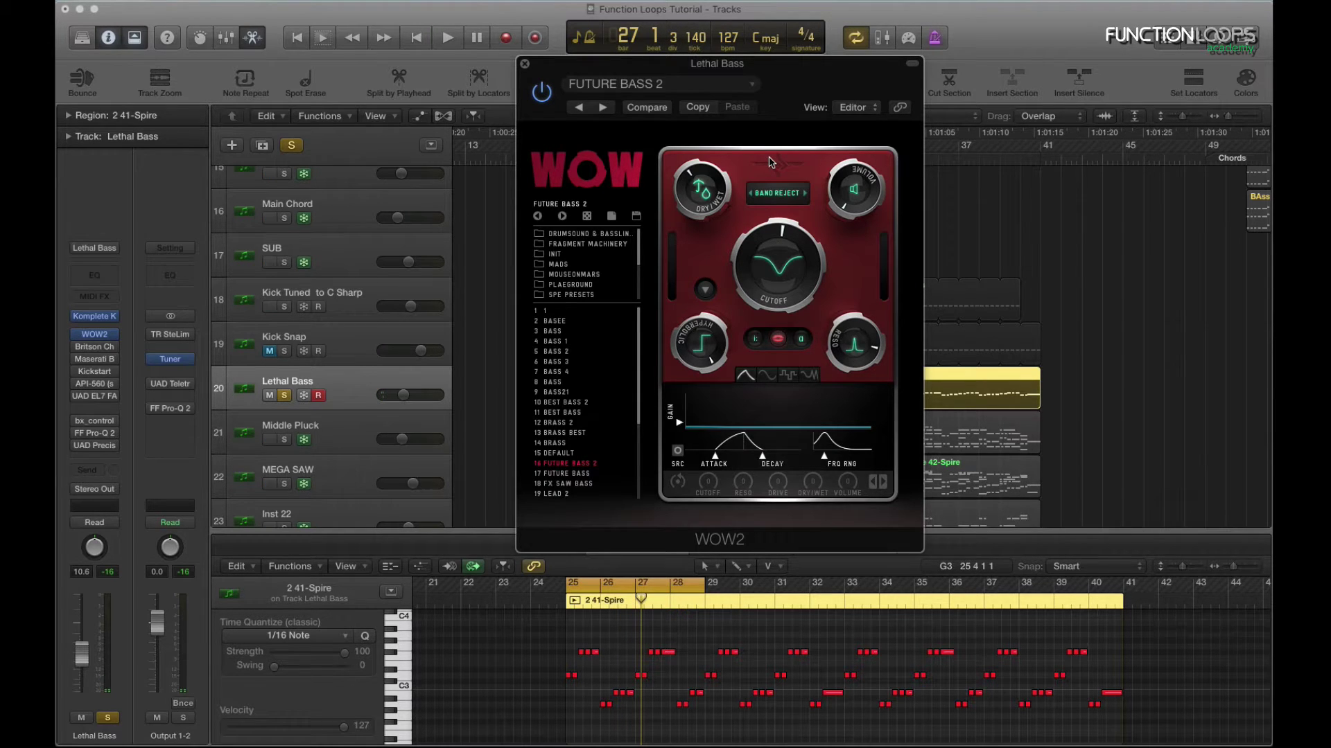
Step: Try different WOW2 Dry/Wet and Volume settings, then revert to its saved settings
{"action": "left_click_drag", "start_coordinate": [735, 199], "coordinate": [693, 163]}
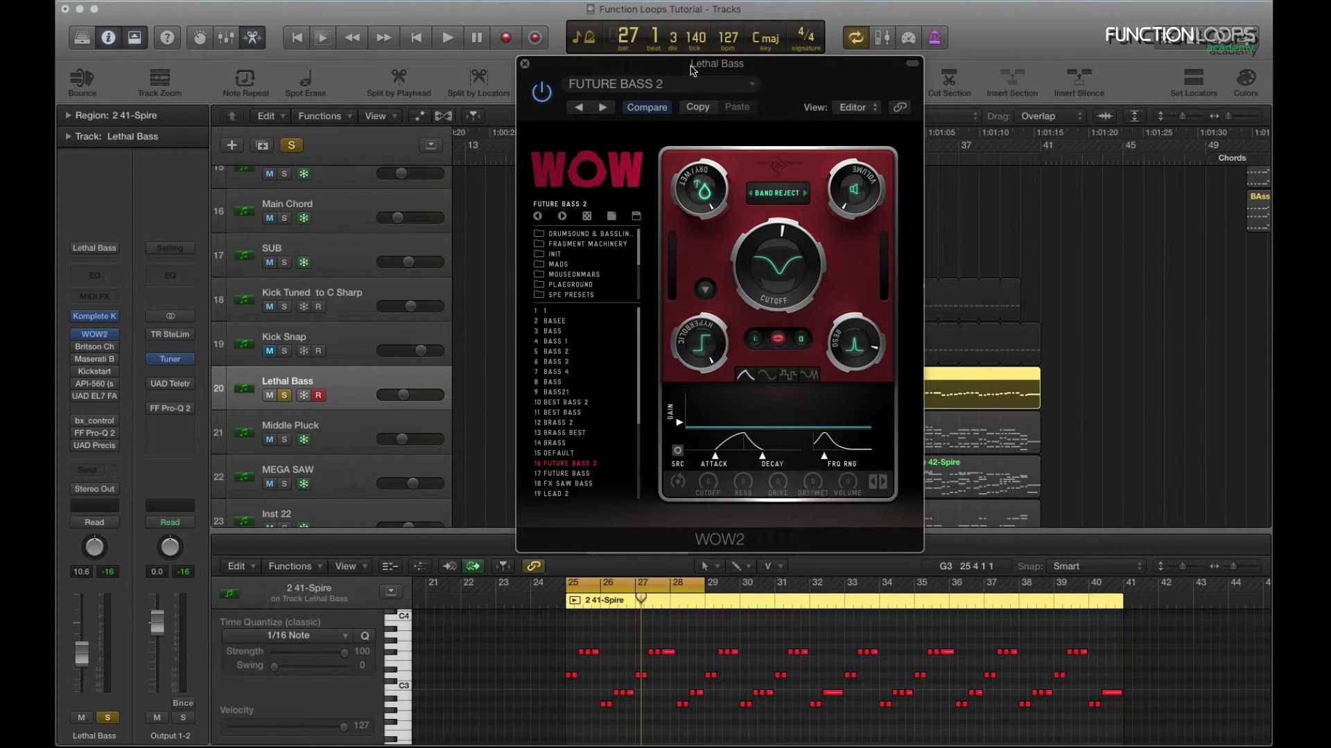
{"action": "key", "text": "space"}
{"action": "left_click_drag", "start_coordinate": [828, 201], "coordinate": [844, 160]}
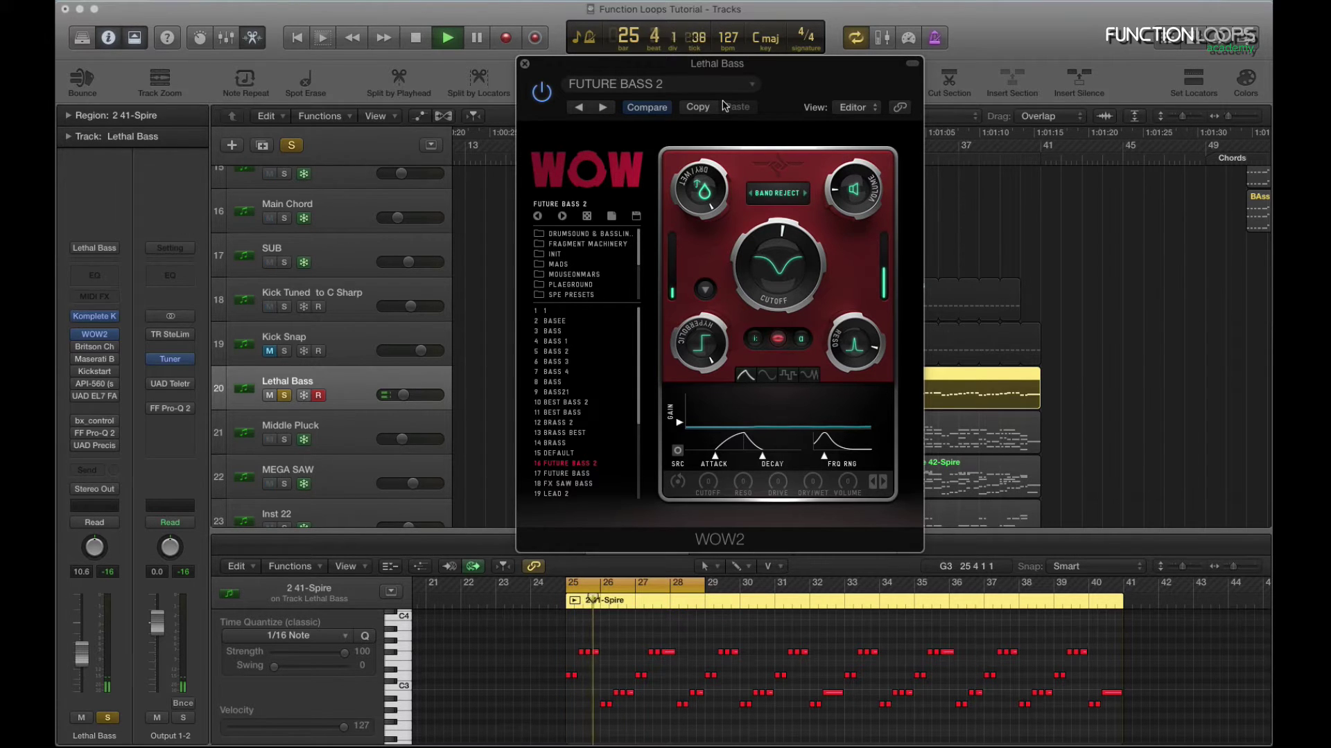
{"action": "key", "text": "space"}
{"action": "left_click", "coordinate": [646, 108]}
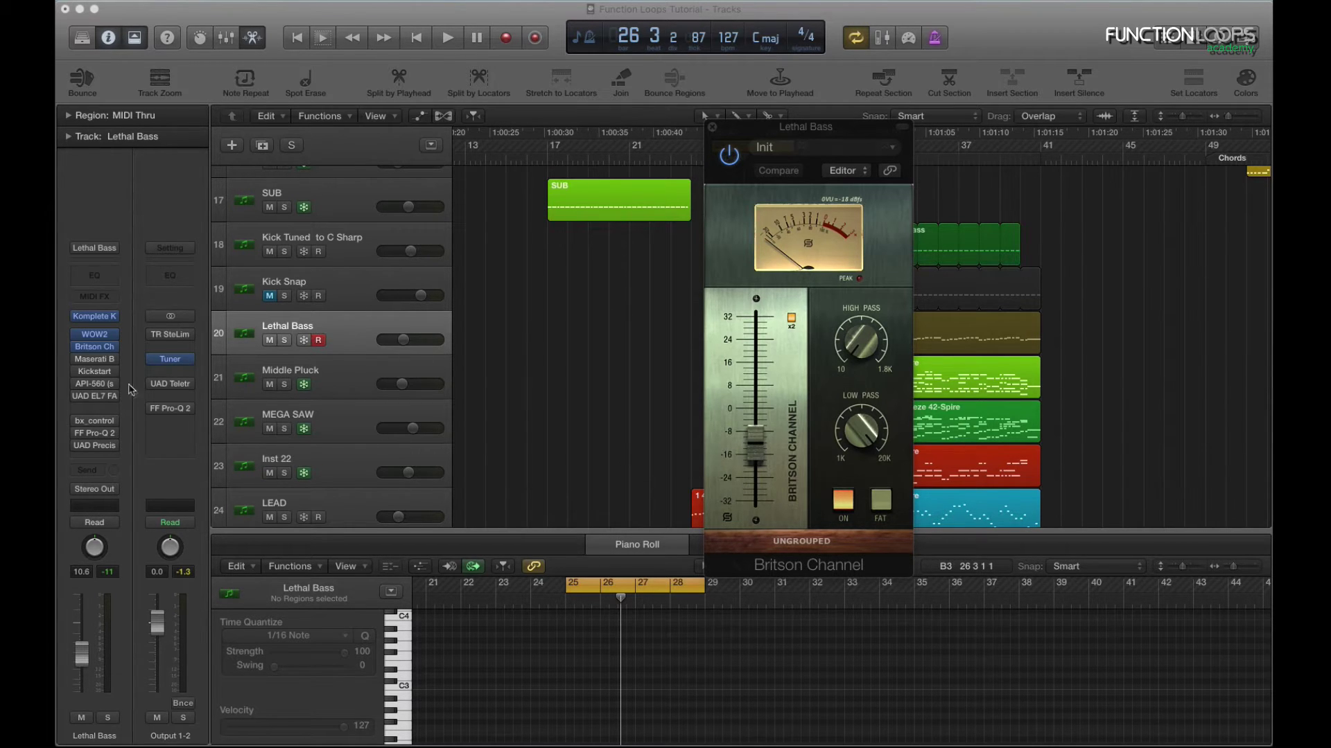
Step: Briefly check Maserati B72, close Britson Channel, then open and close the output's Teletronix LA-2A
{"action": "left_click", "coordinate": [99, 361]}
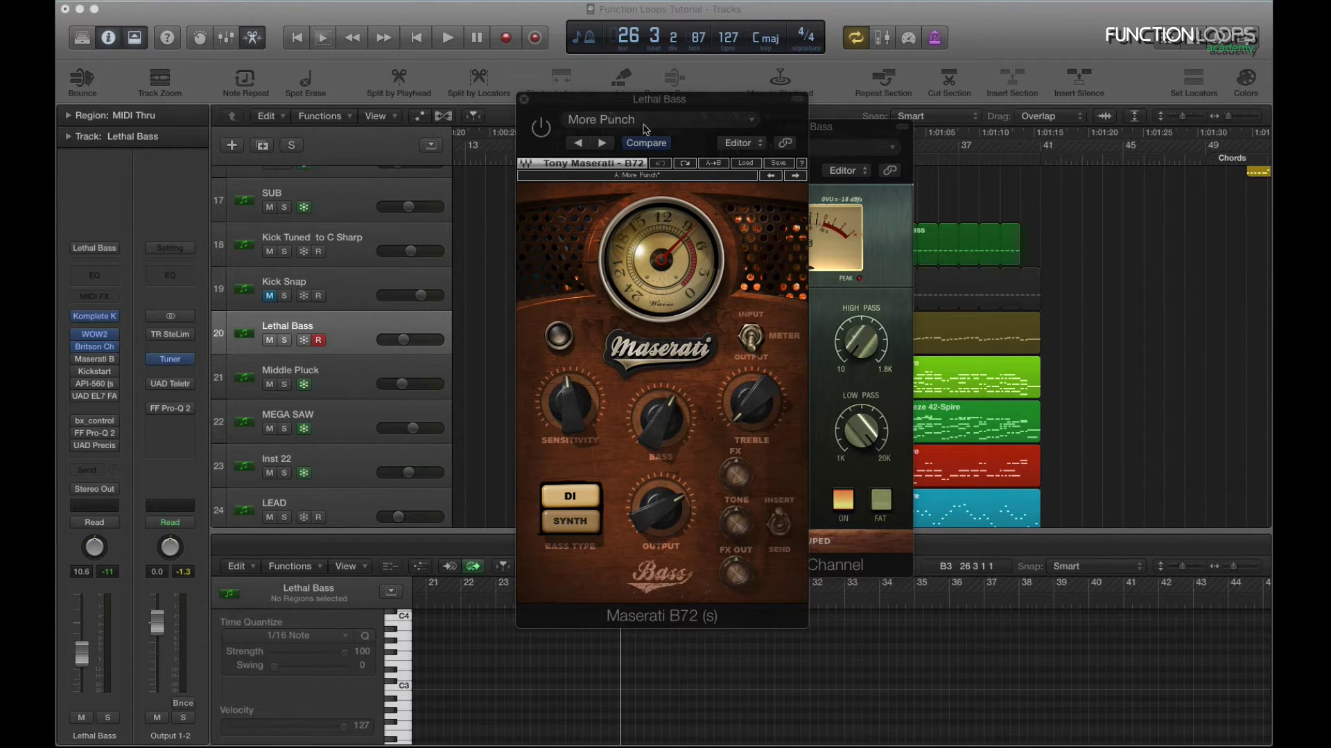
{"action": "left_click", "coordinate": [525, 101]}
{"action": "left_click", "coordinate": [712, 129]}
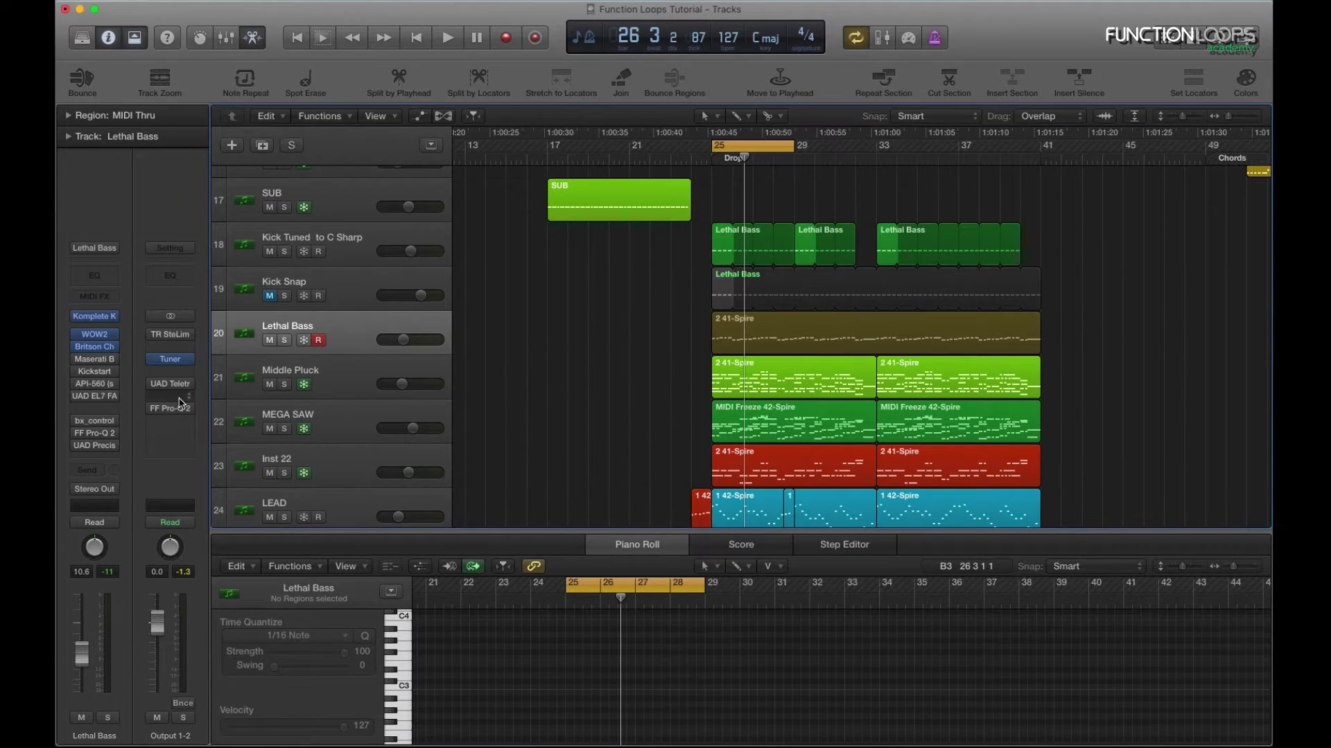
{"action": "left_click", "coordinate": [169, 383]}
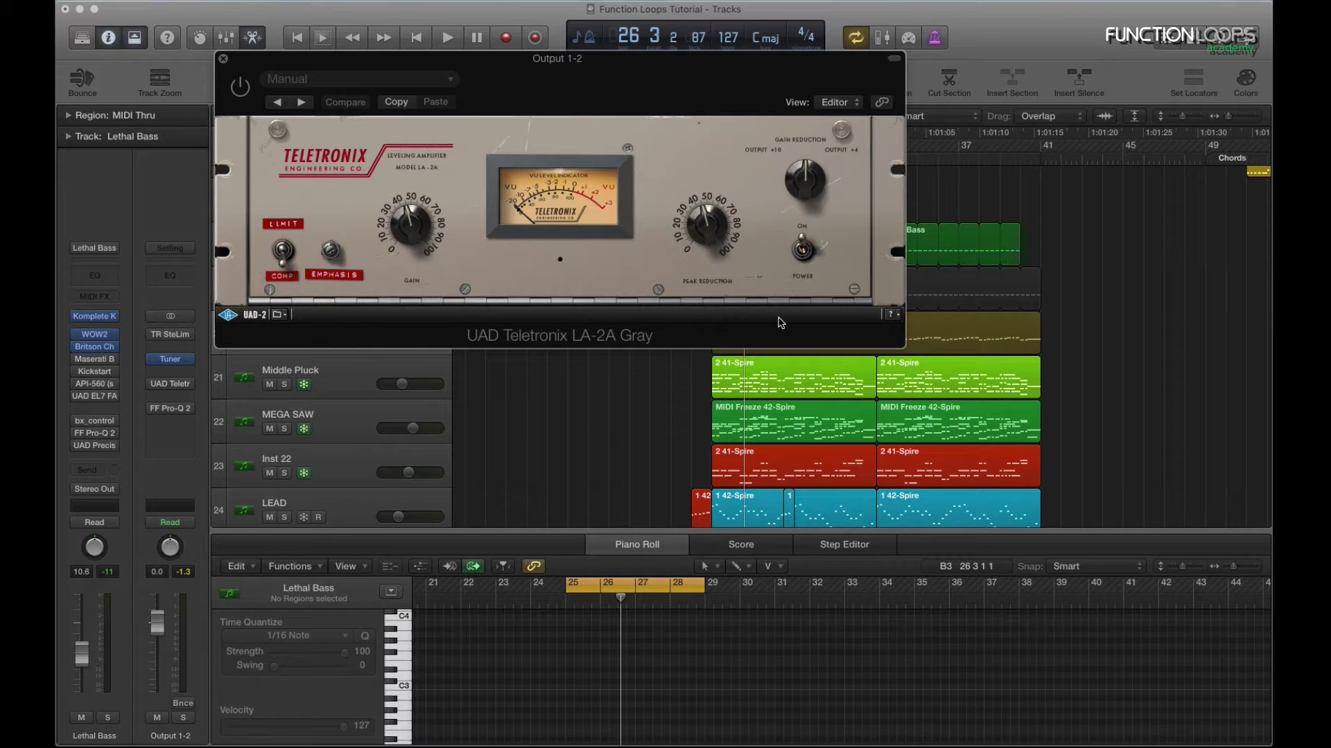
{"action": "key", "text": "super+w"}
Step: Raise the Maserati B72 treble on Lethal Bass to 11.4 during playback, then close the plug-in windows
{"action": "left_click", "coordinate": [94, 359]}
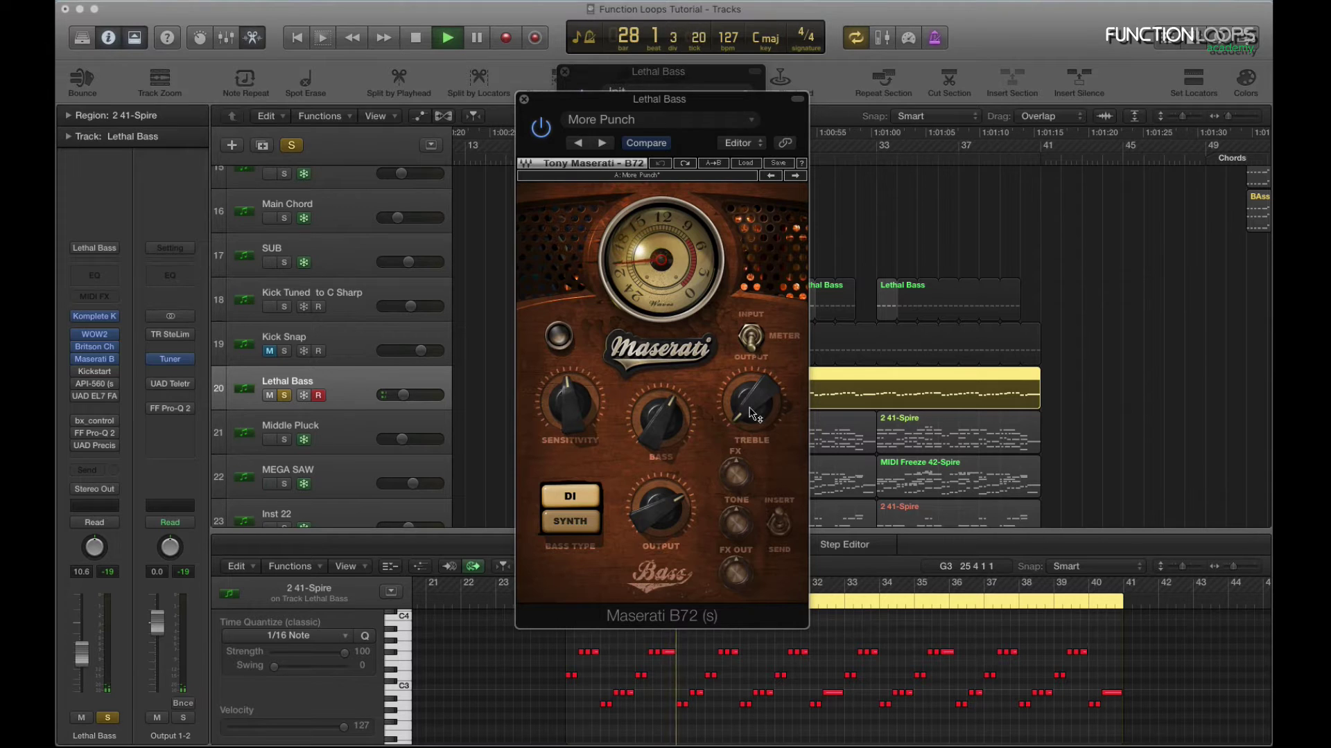
{"action": "mouse_move", "coordinate": [750, 414]}
{"action": "left_mouse_down"}
{"action": "mouse_move", "coordinate": [751, 388]}
{"action": "mouse_move", "coordinate": [751, 408]}
{"action": "left_mouse_up"}
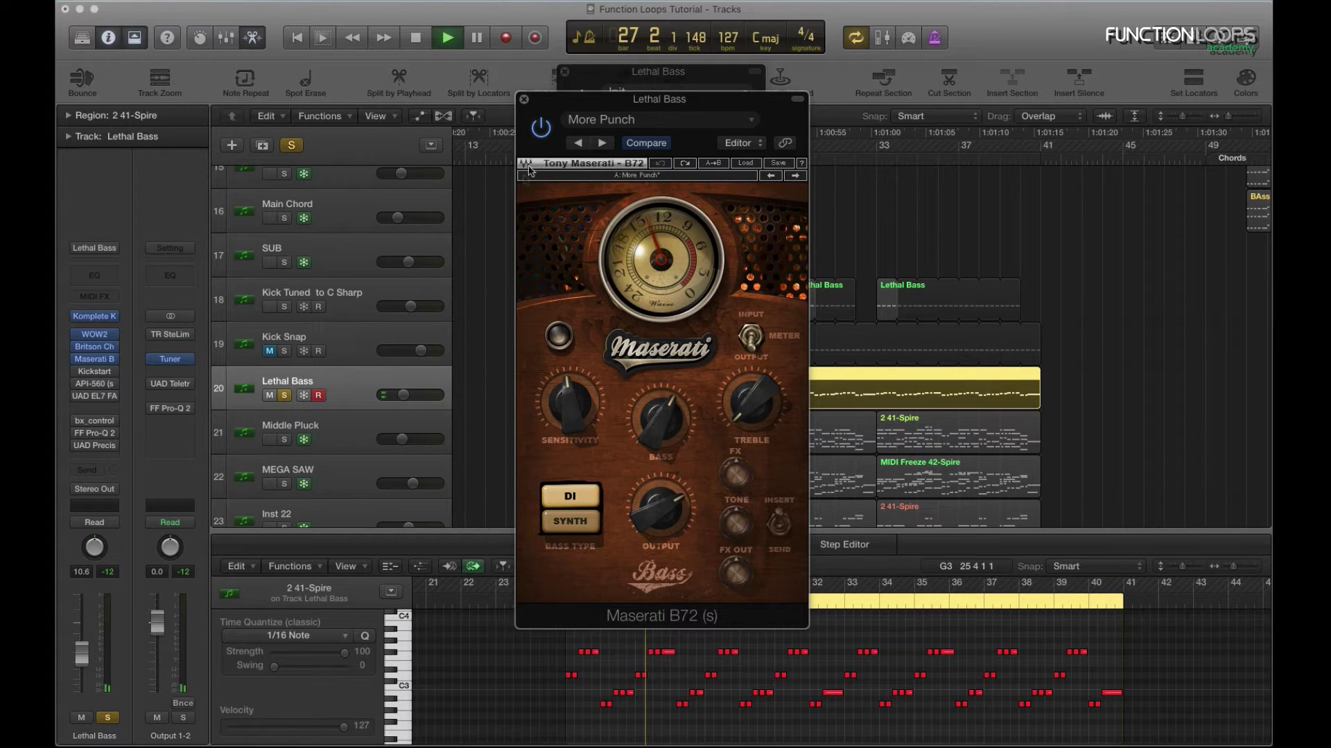
{"action": "key", "text": "space"}
{"action": "left_click", "coordinate": [523, 99]}
{"action": "left_click", "coordinate": [565, 71]}
{"action": "mouse_move", "coordinate": [102, 375]}
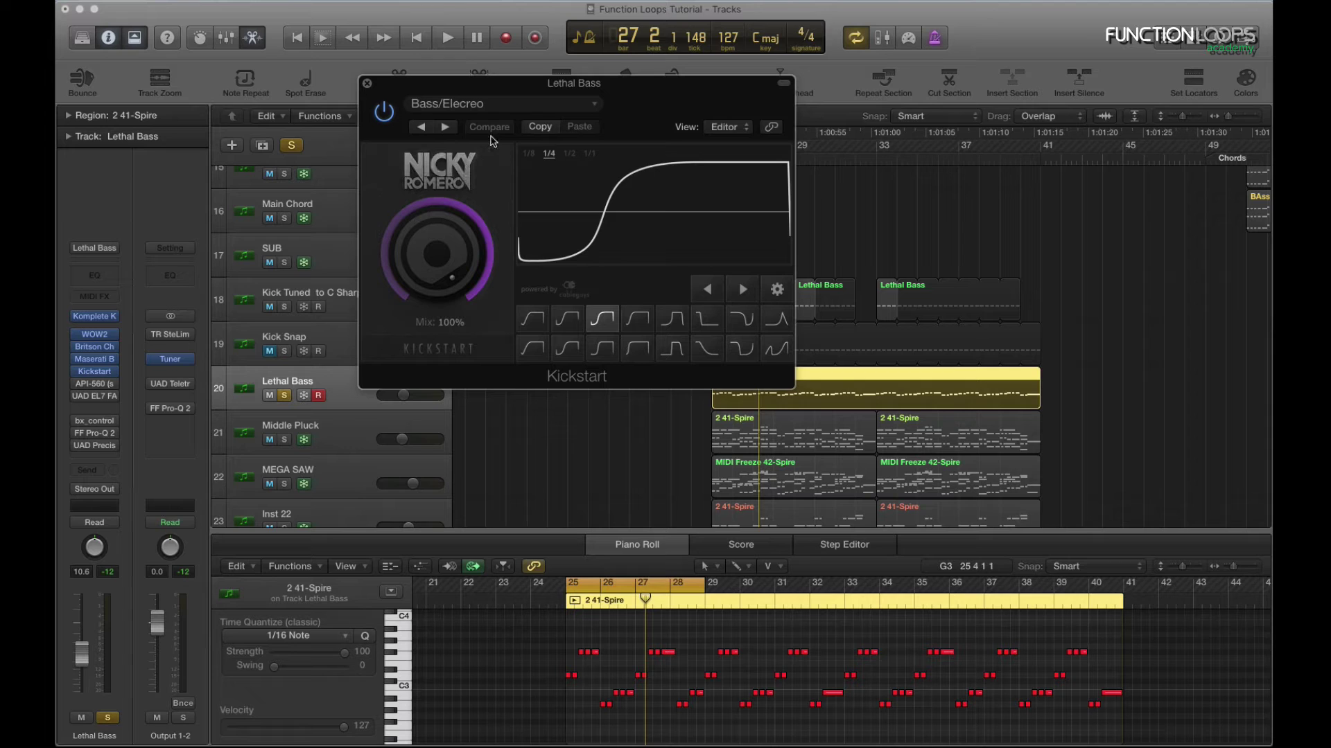
Step: Audition the Kickstart ducking on Lethal Bass and move its window aside
{"action": "key", "text": "space"}
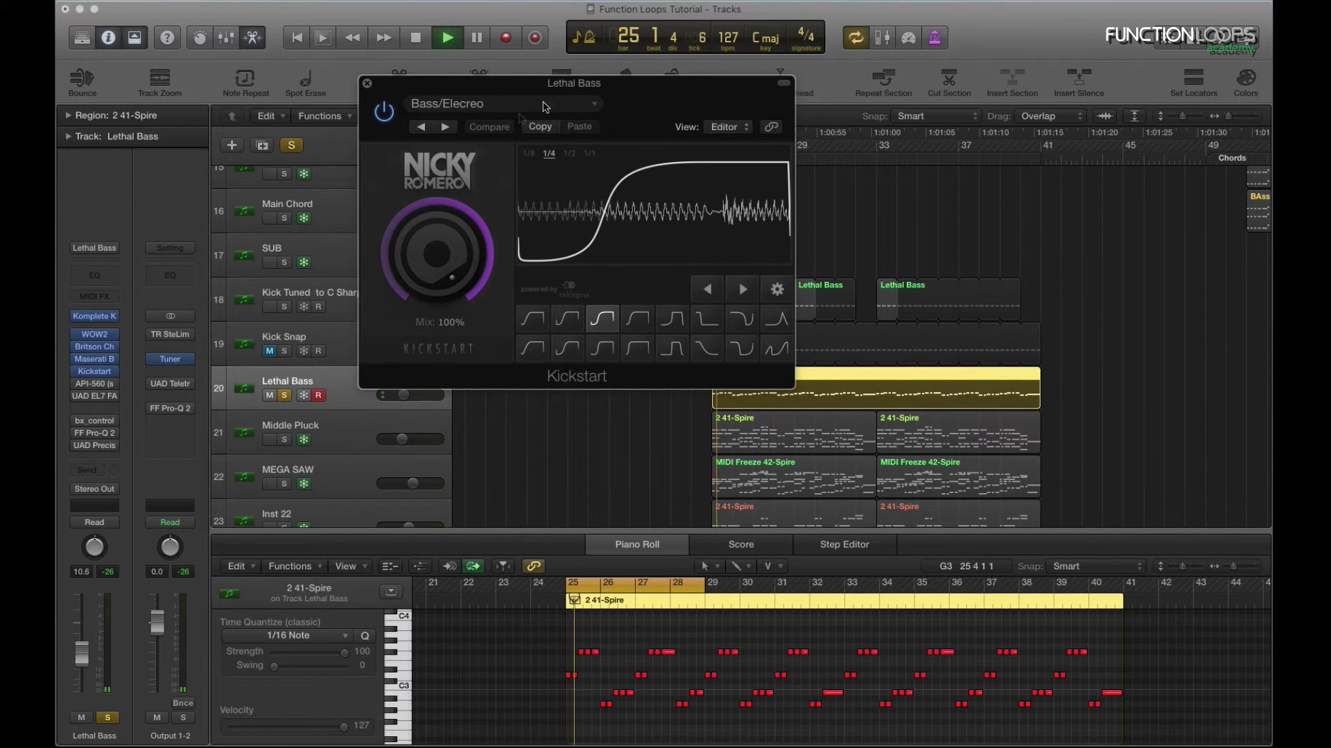
{"action": "left_click_drag", "start_coordinate": [601, 93], "coordinate": [690, 171]}
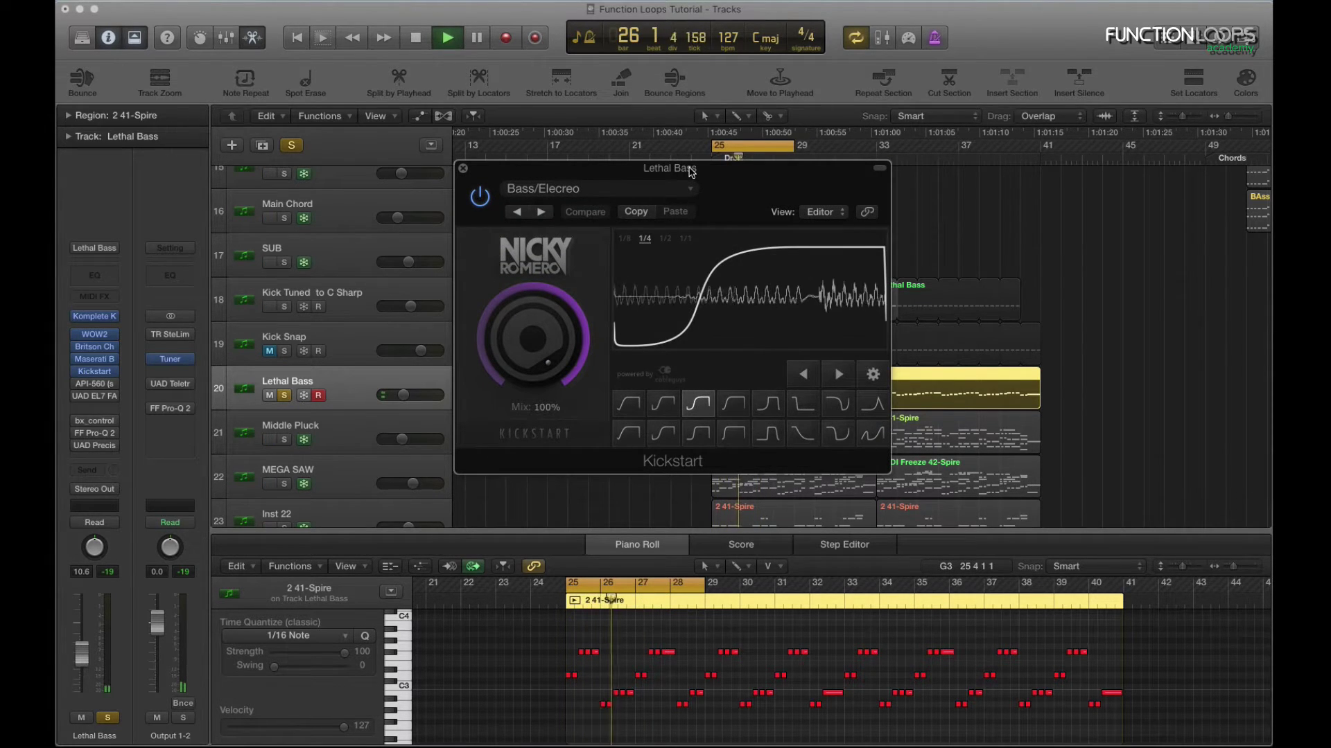
{"action": "key", "text": "space"}
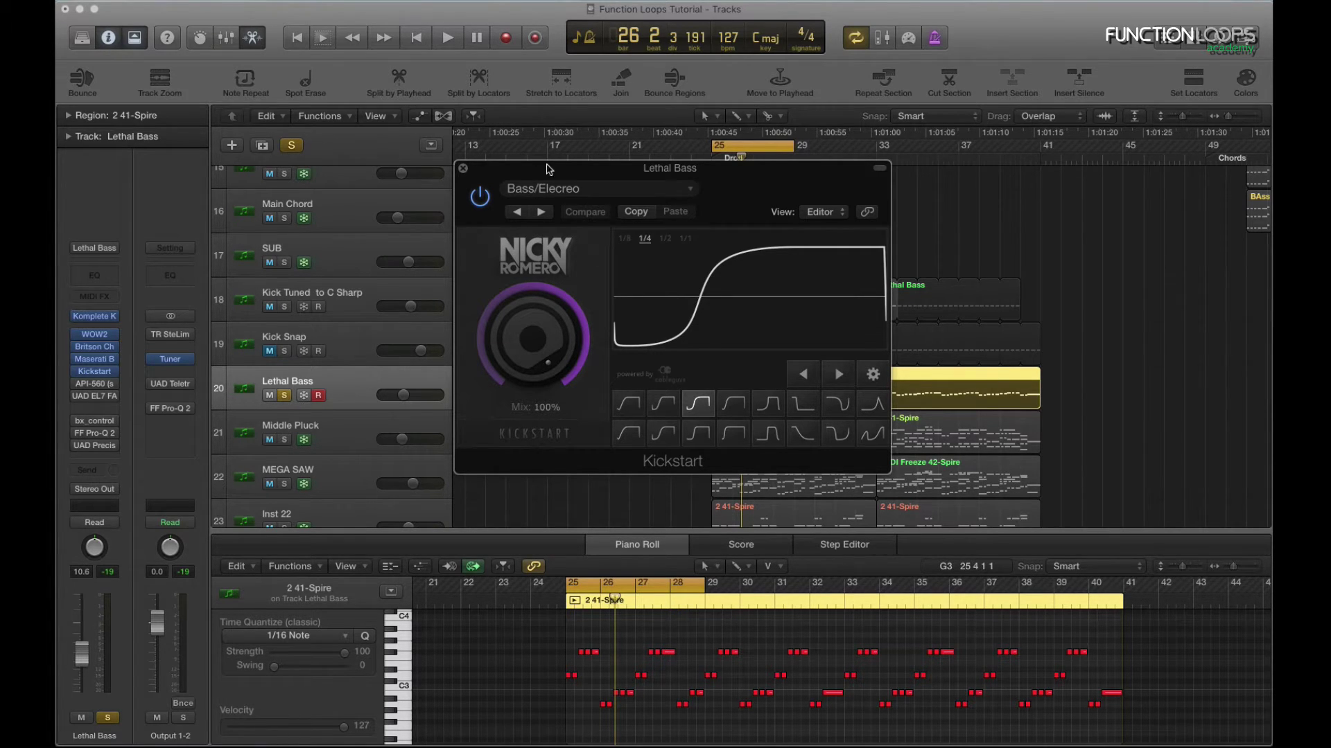
{"action": "left_click_drag", "start_coordinate": [550, 169], "coordinate": [833, 231]}
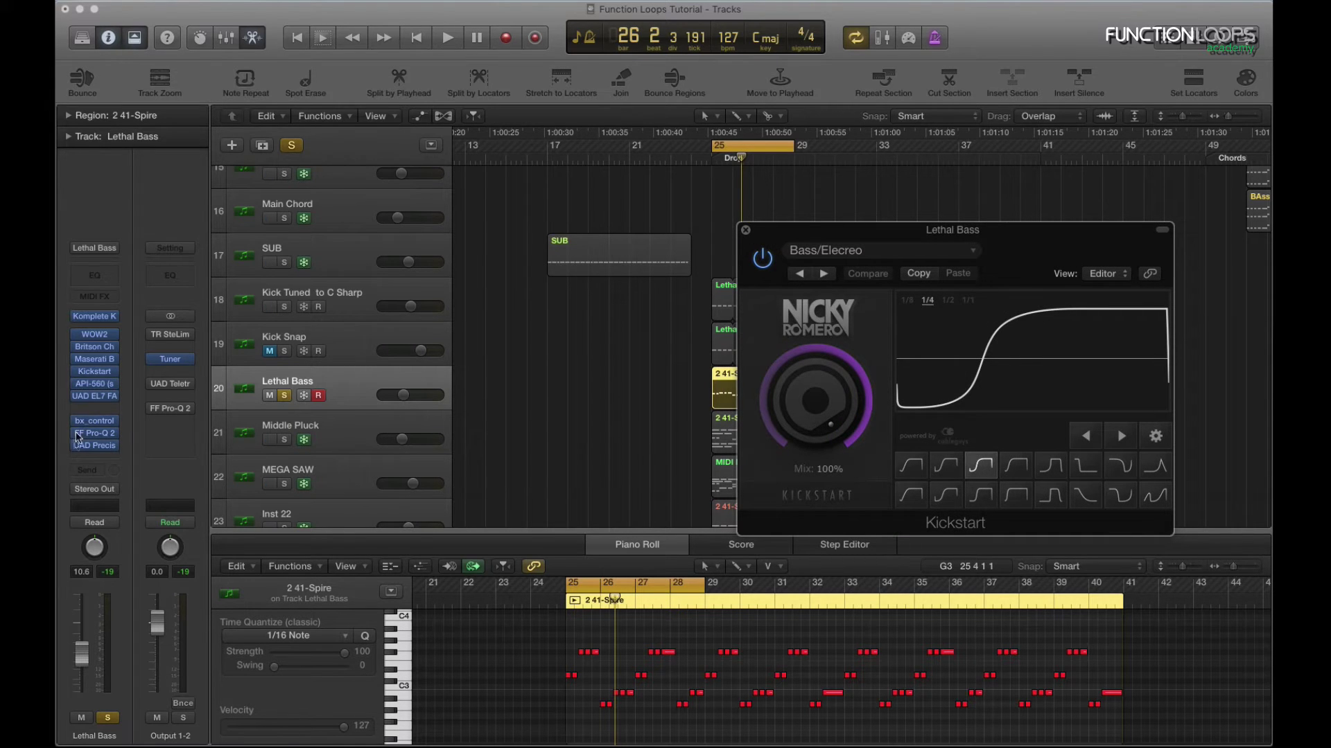
Step: Compare the drop with Kickstart bypassed and re-enabled against the soloed Kick Tuned to C Sharp
{"action": "left_click", "coordinate": [77, 372]}
{"action": "left_click", "coordinate": [284, 307]}
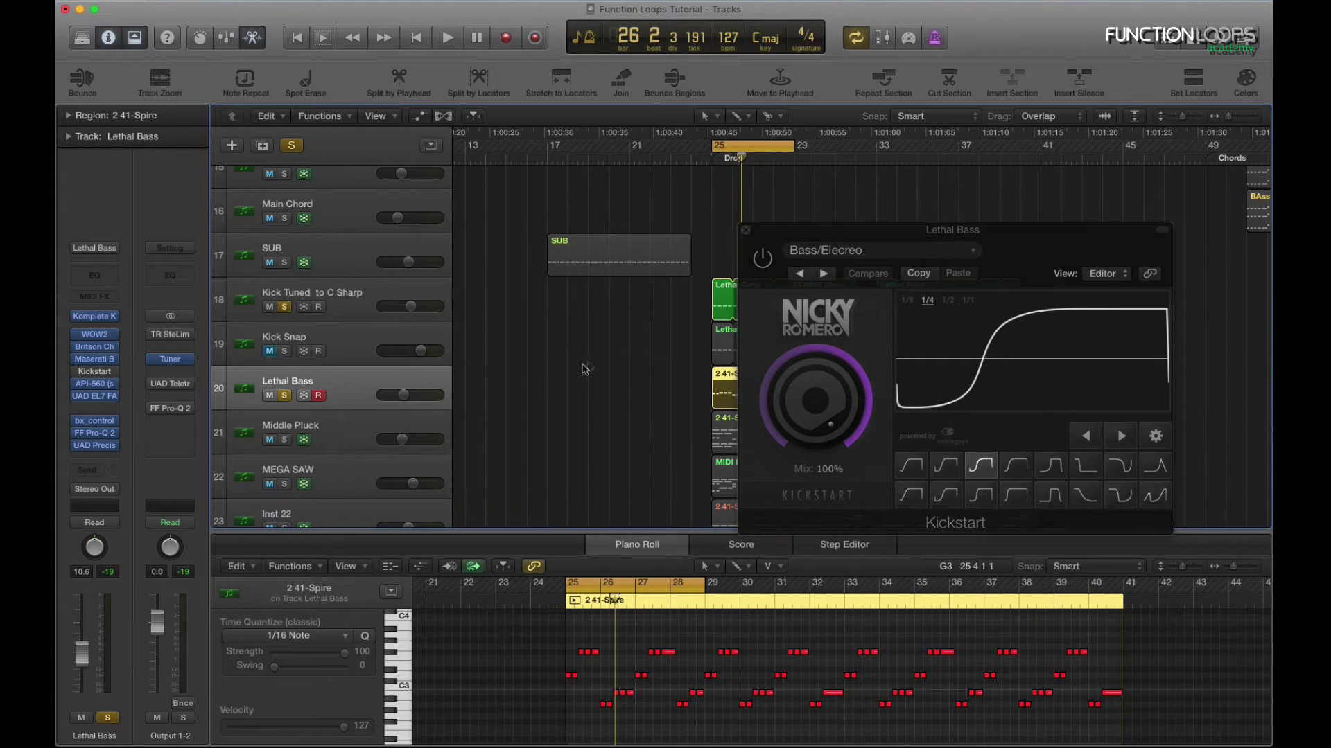
{"action": "left_click", "coordinate": [582, 371]}
{"action": "key", "text": "space"}
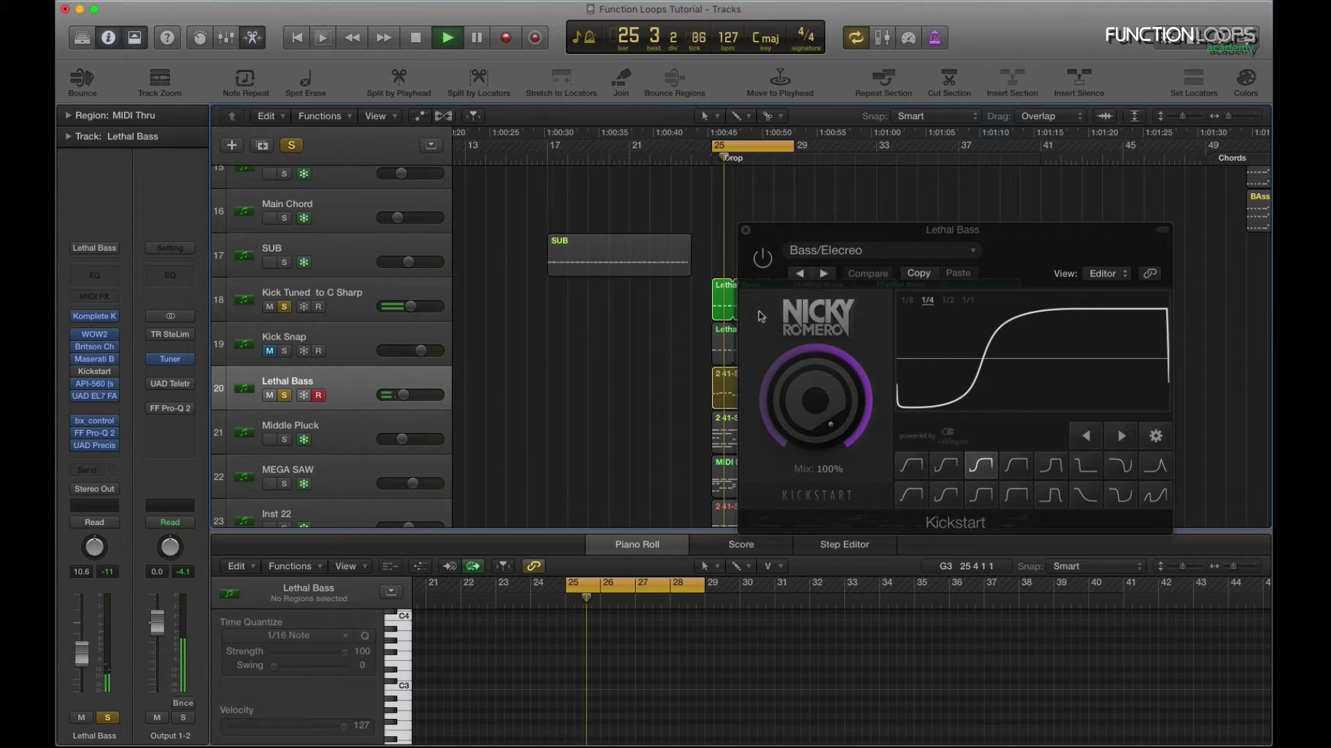
{"action": "left_click", "coordinate": [763, 261]}
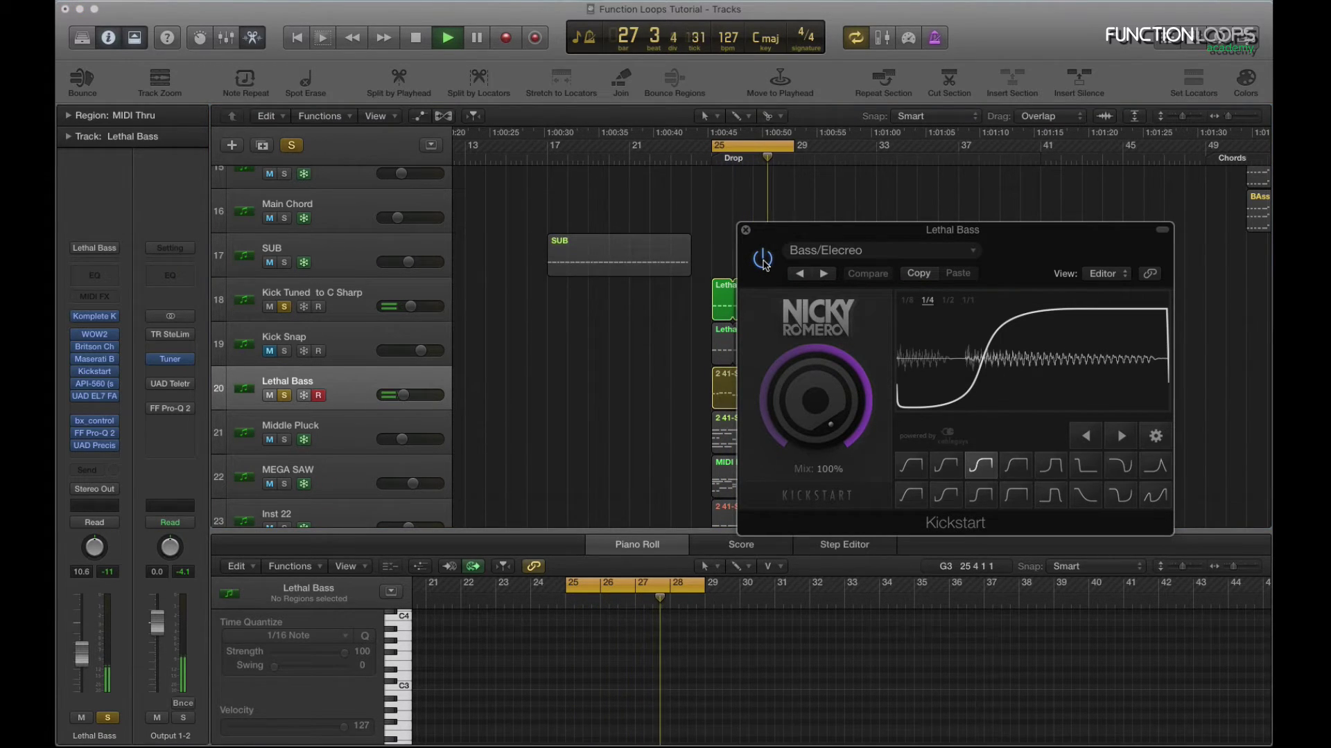
{"action": "key", "text": "space"}
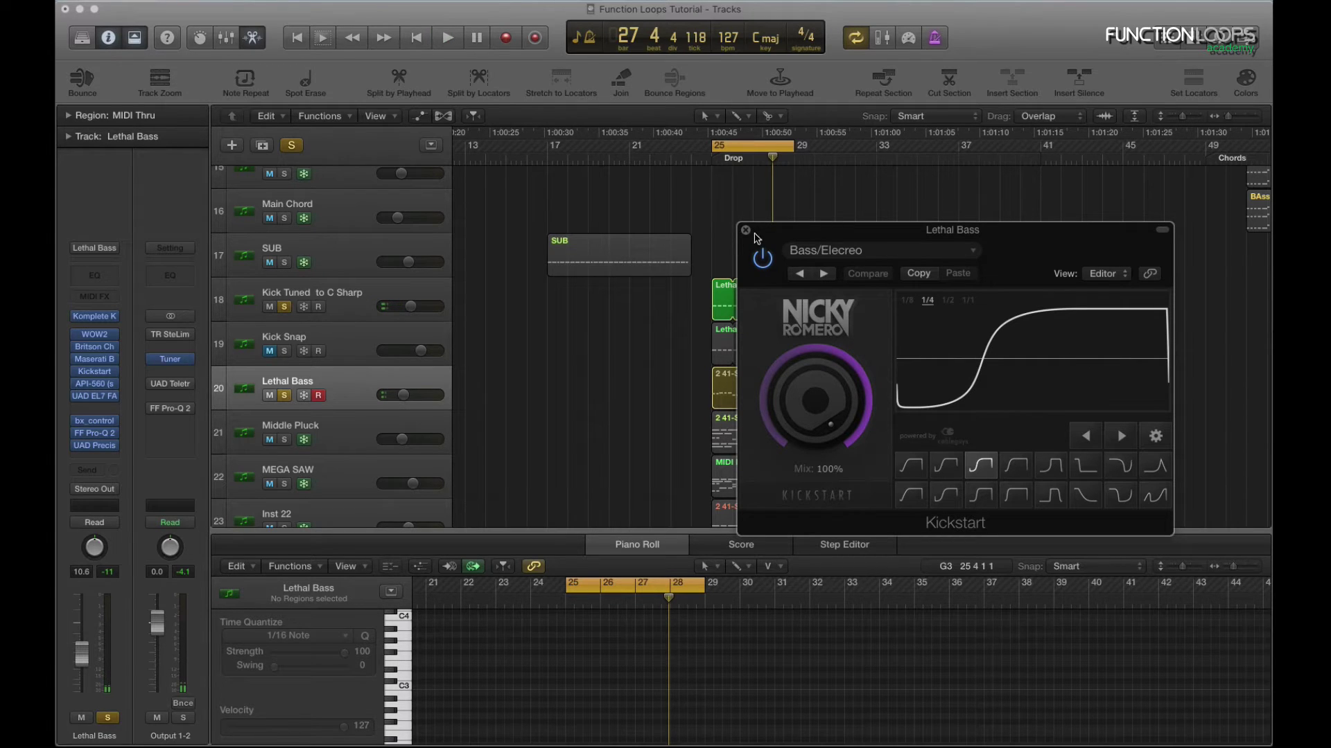
{"action": "left_click", "coordinate": [747, 230]}
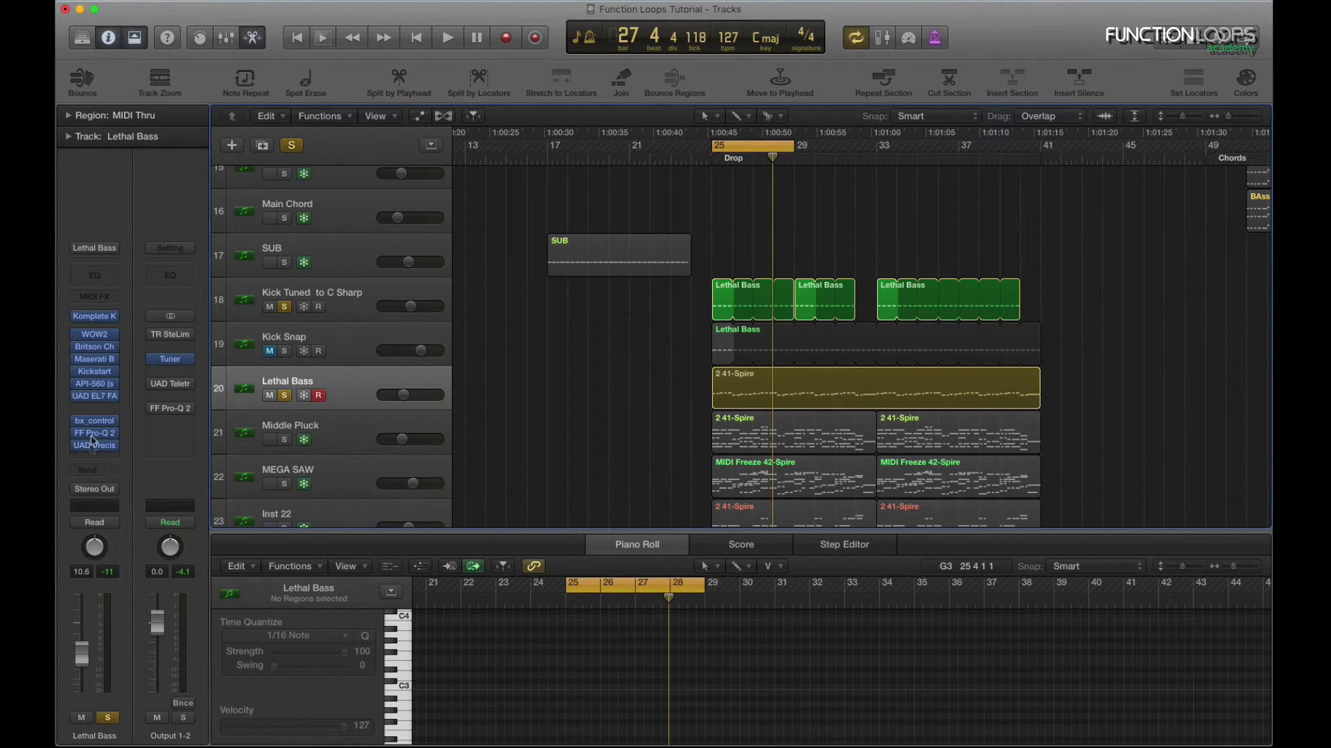
Step: Bypass the API-560 and EL7 inserts on Lethal Bass, then reopen Kickstart and replay the drop
{"action": "left_click", "coordinate": [77, 396]}
{"action": "left_click", "coordinate": [77, 383]}
{"action": "left_click", "coordinate": [94, 371]}
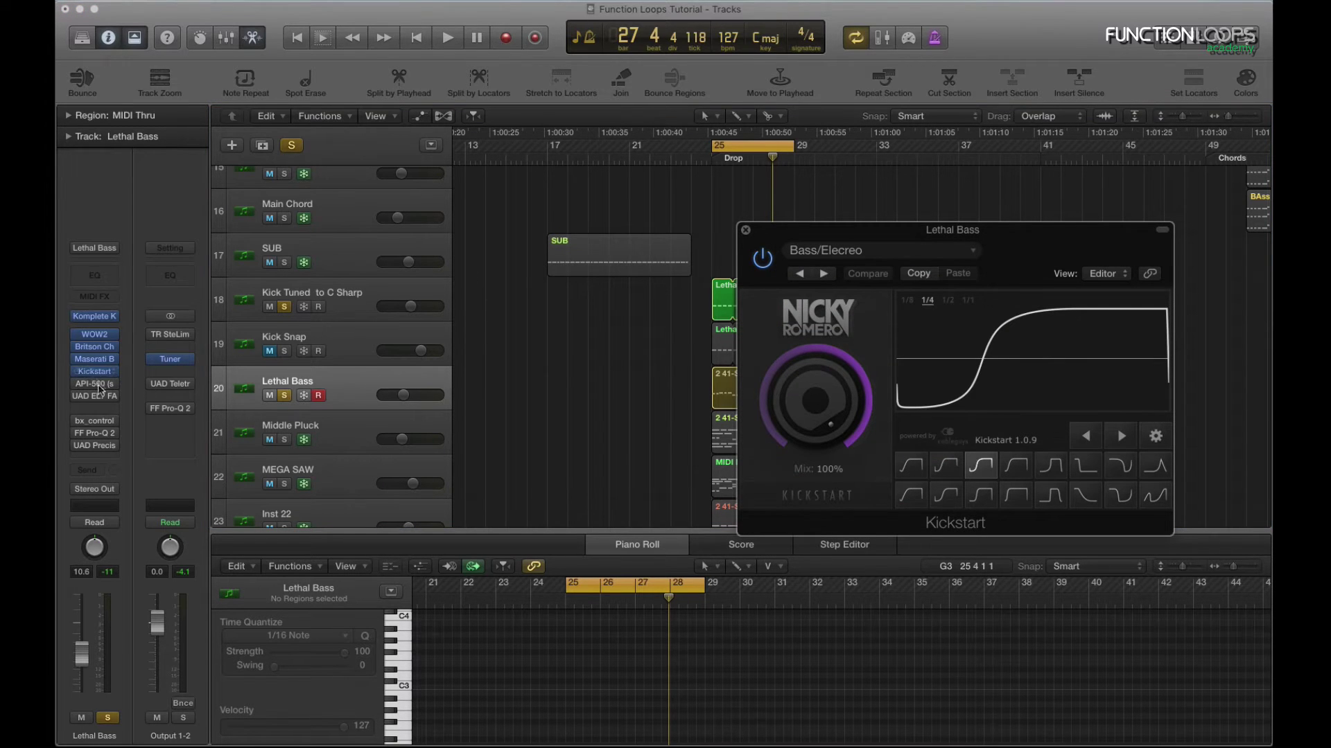
{"action": "key", "text": "space"}
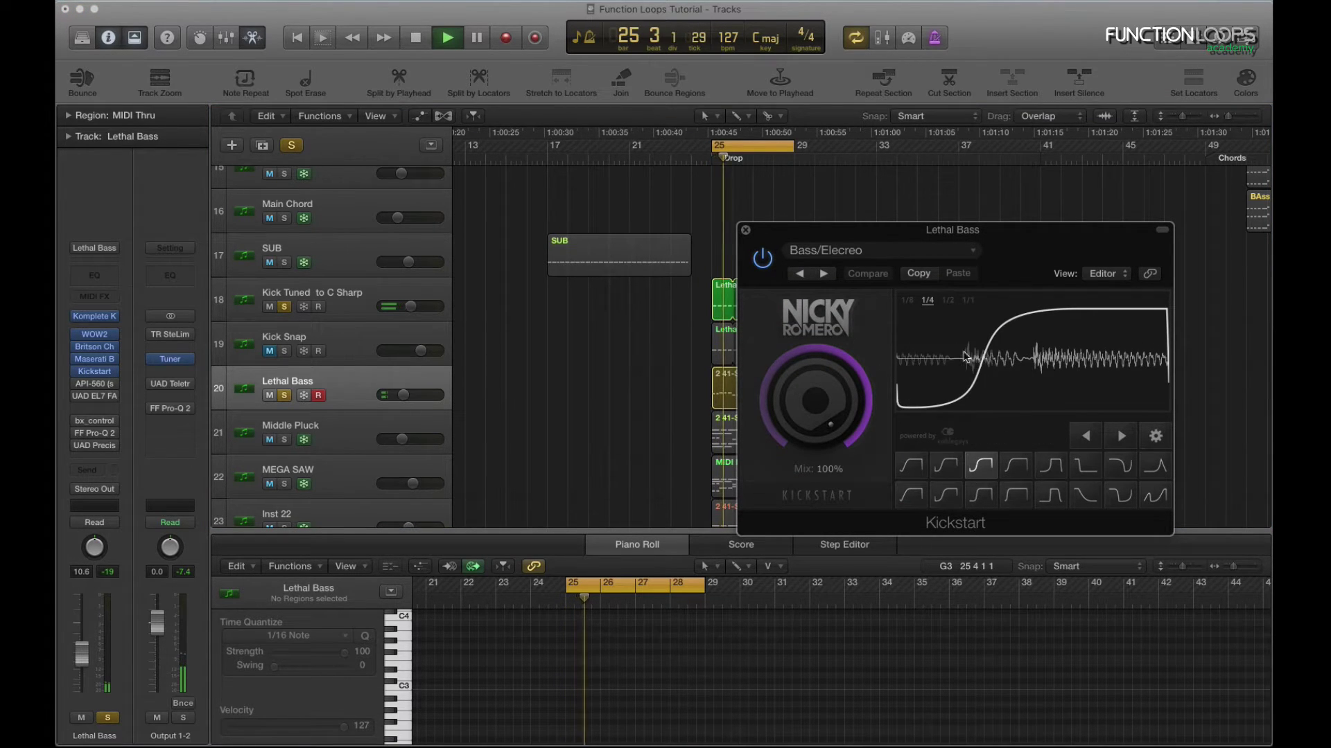
{"action": "key", "text": "space"}
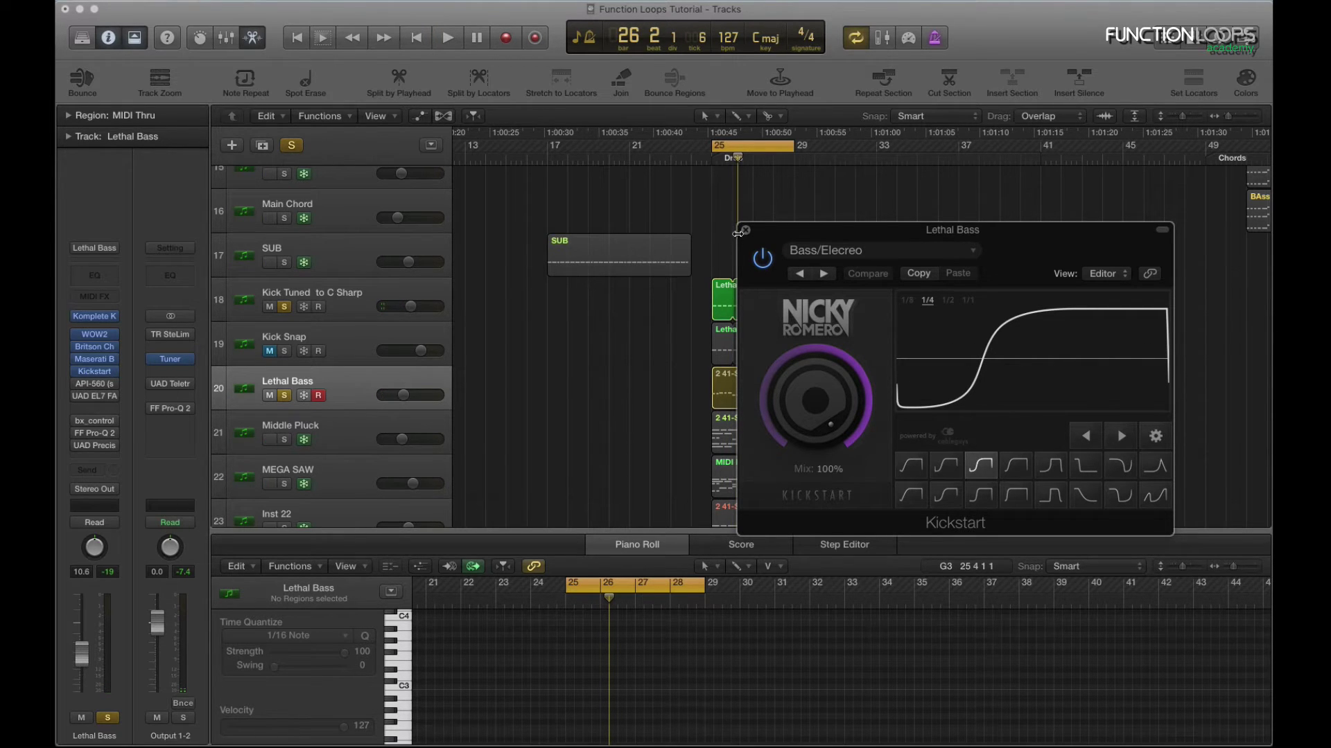
Step: Audition Lethal Bass's API-560 Bass 3 EQ in and out with Kick Tuned to C Sharp unsoloed
{"action": "left_click", "coordinate": [745, 230]}
{"action": "left_click", "coordinate": [94, 383]}
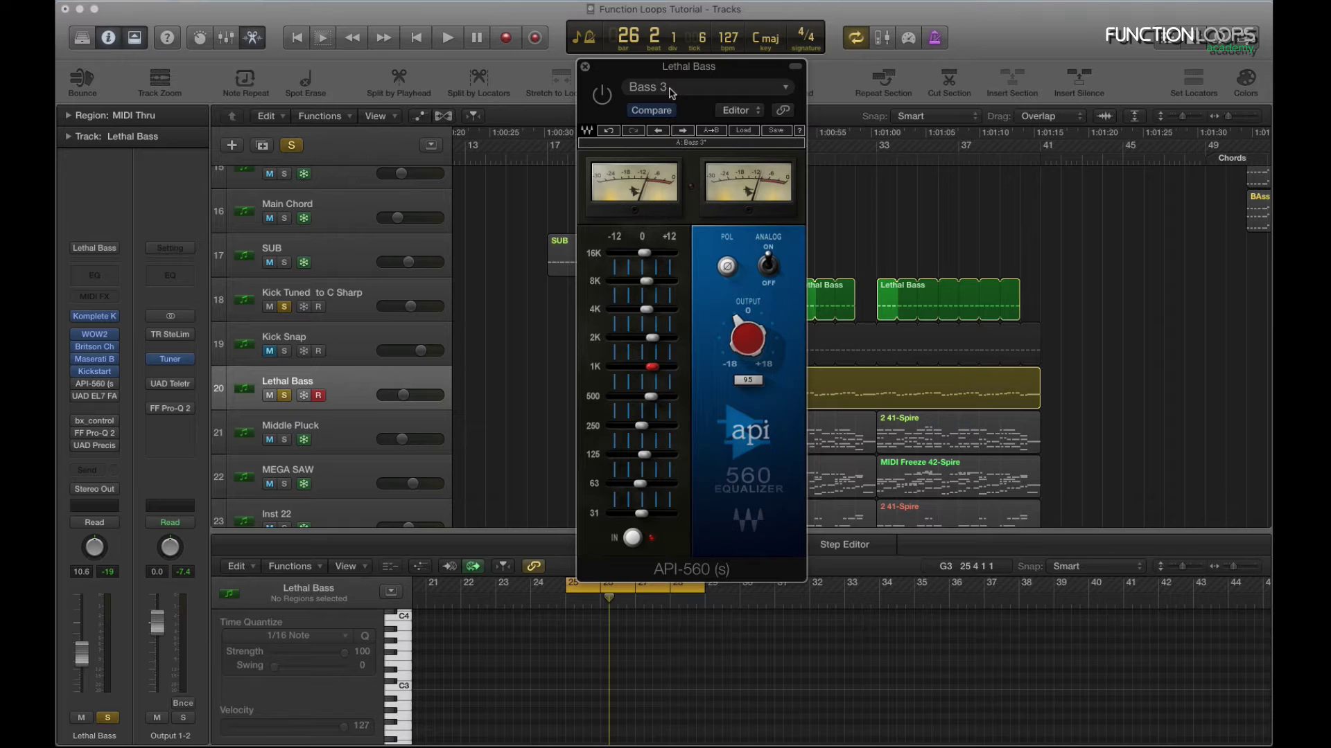
{"action": "key", "text": "space"}
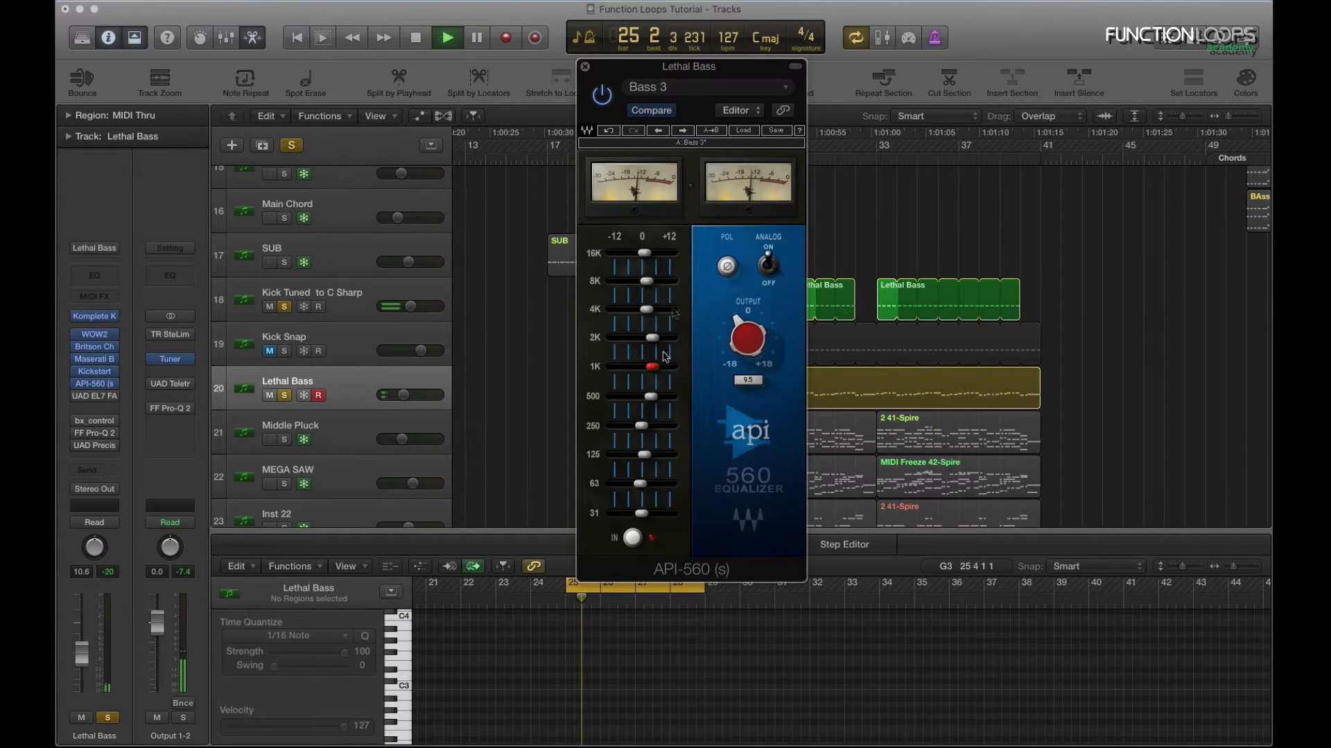
{"action": "left_click", "coordinate": [284, 306]}
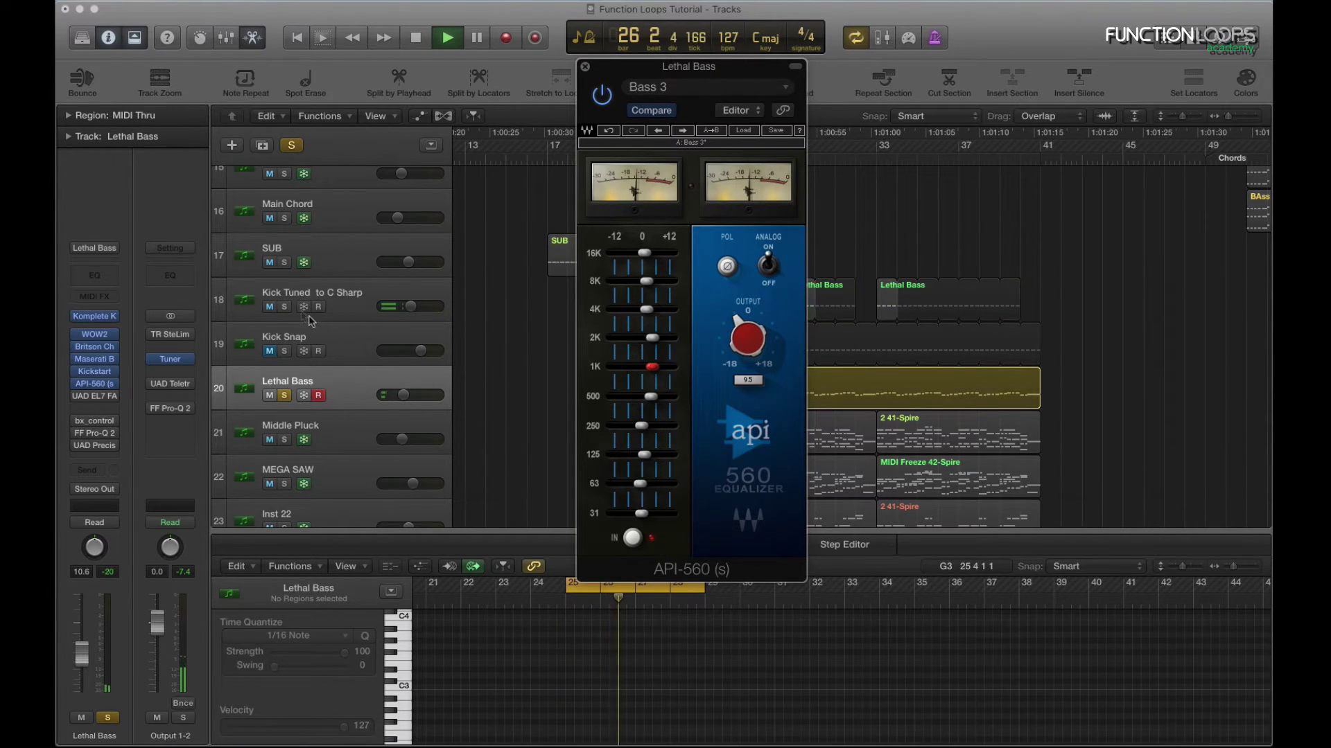
{"action": "left_click", "coordinate": [633, 537]}
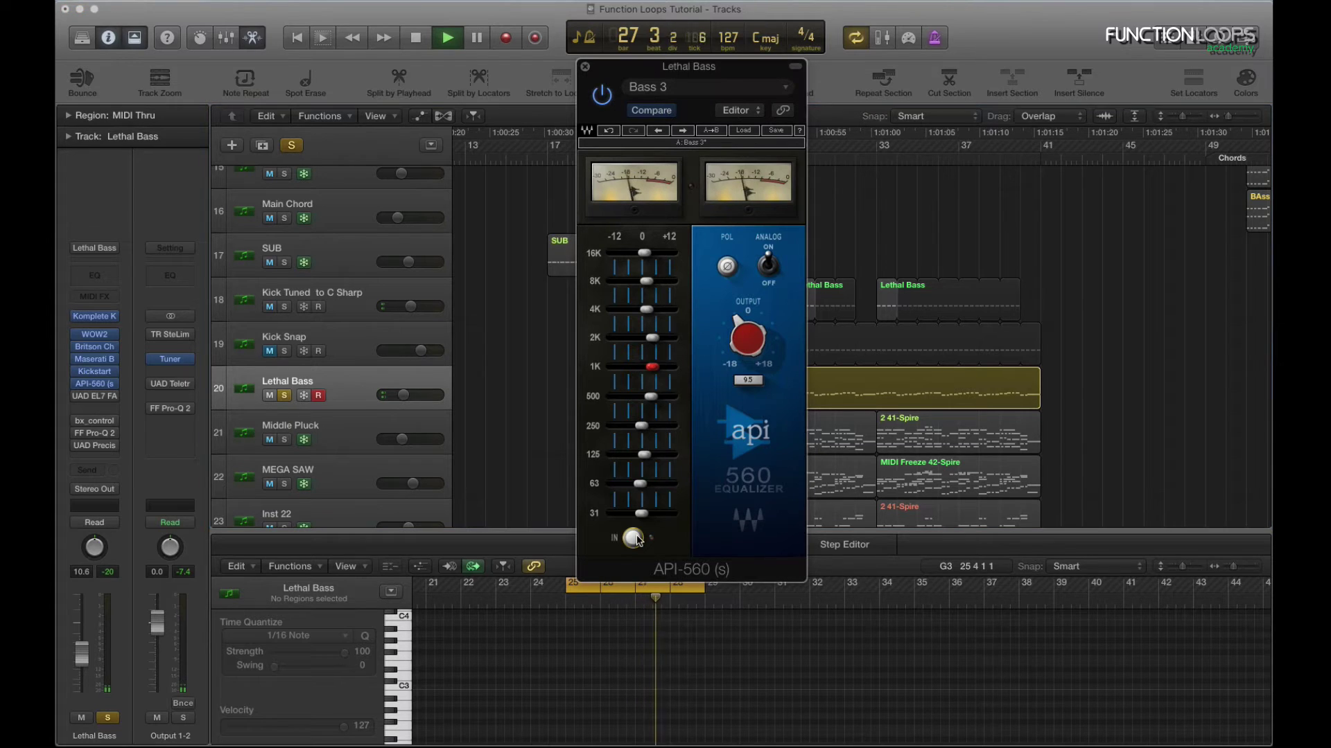
{"action": "key", "text": "space"}
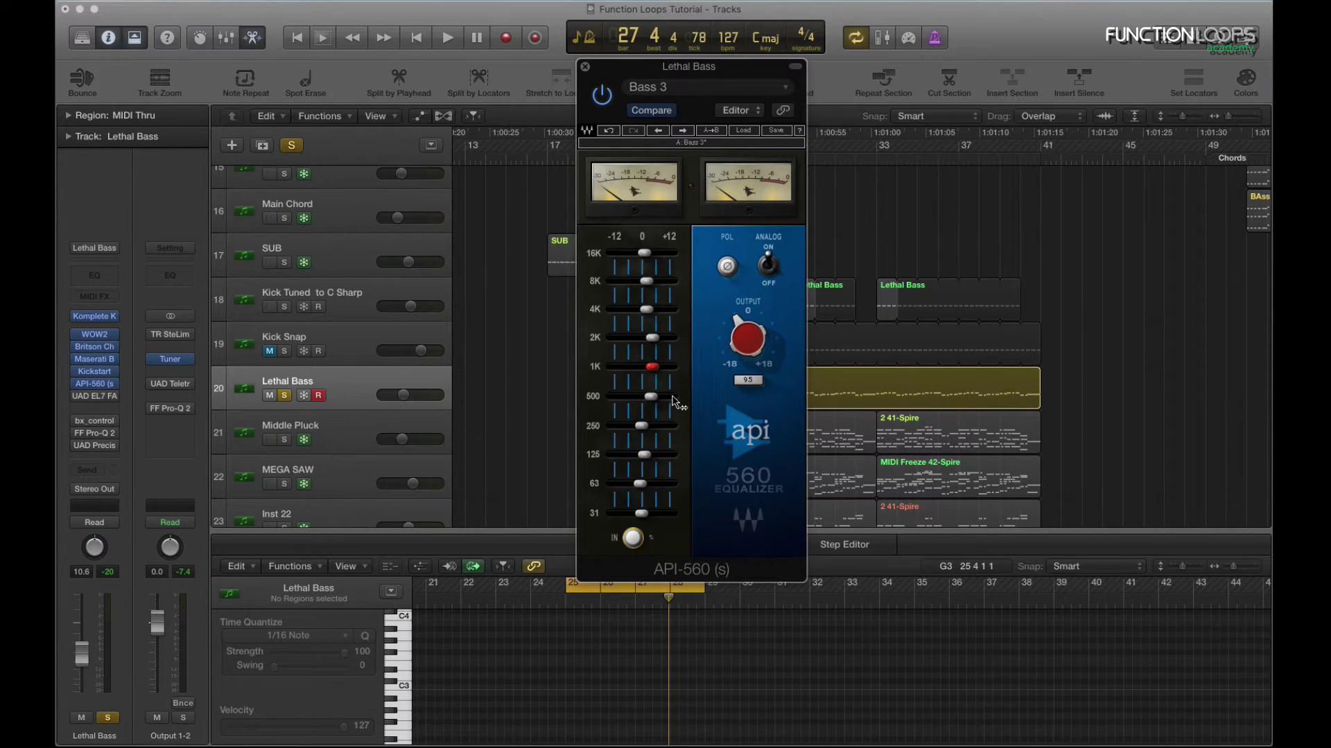
{"action": "left_click", "coordinate": [584, 67]}
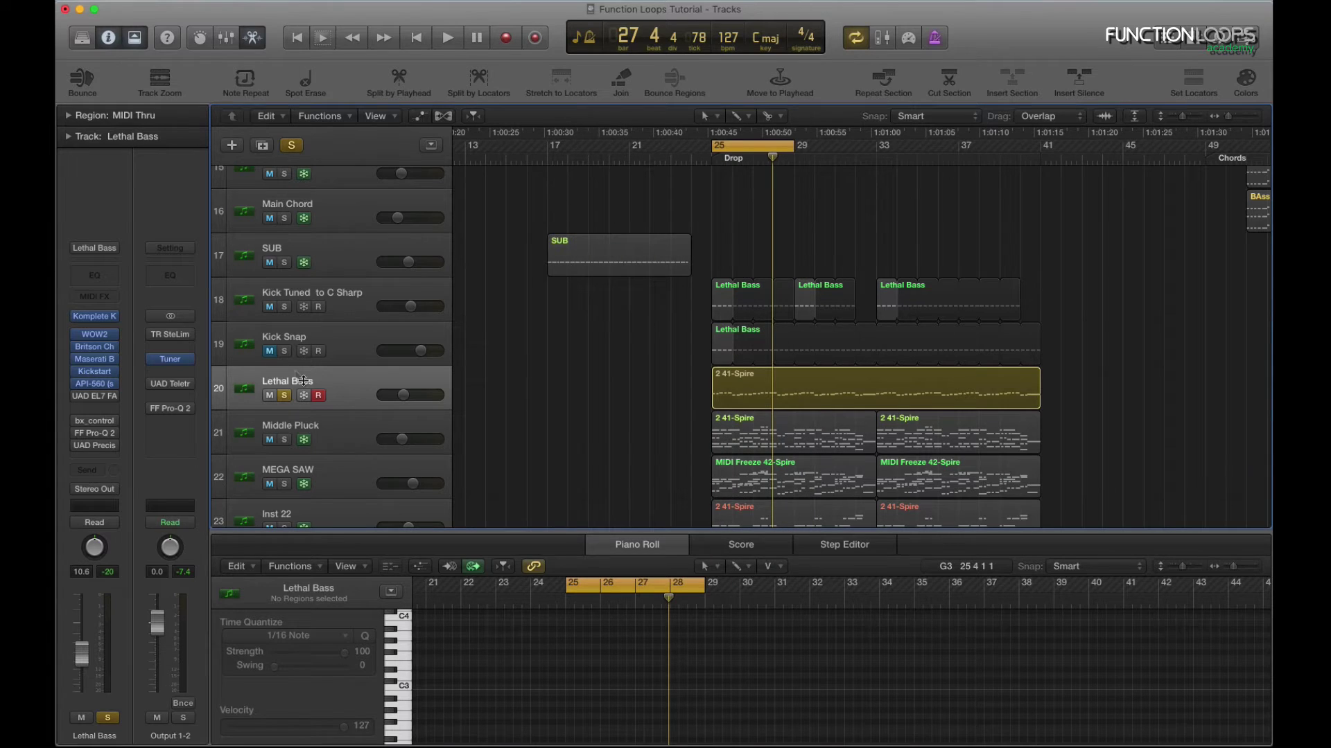
Step: Switch on the UAD EL7 FATSO Jr Thicker Bass preset on Lethal Bass and audition the drop twice
{"action": "left_click", "coordinate": [95, 399]}
{"action": "left_click", "coordinate": [409, 151]}
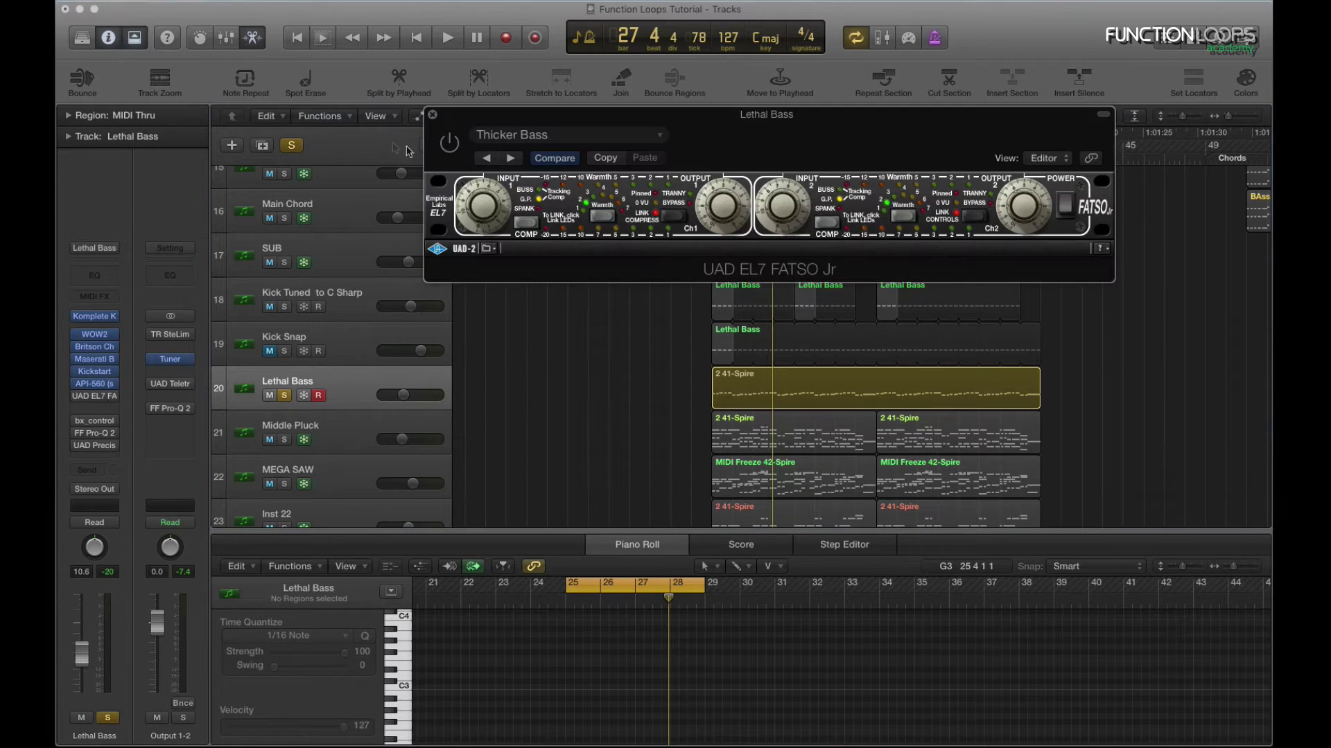
{"action": "left_click", "coordinate": [450, 151]}
{"action": "key", "text": "space"}
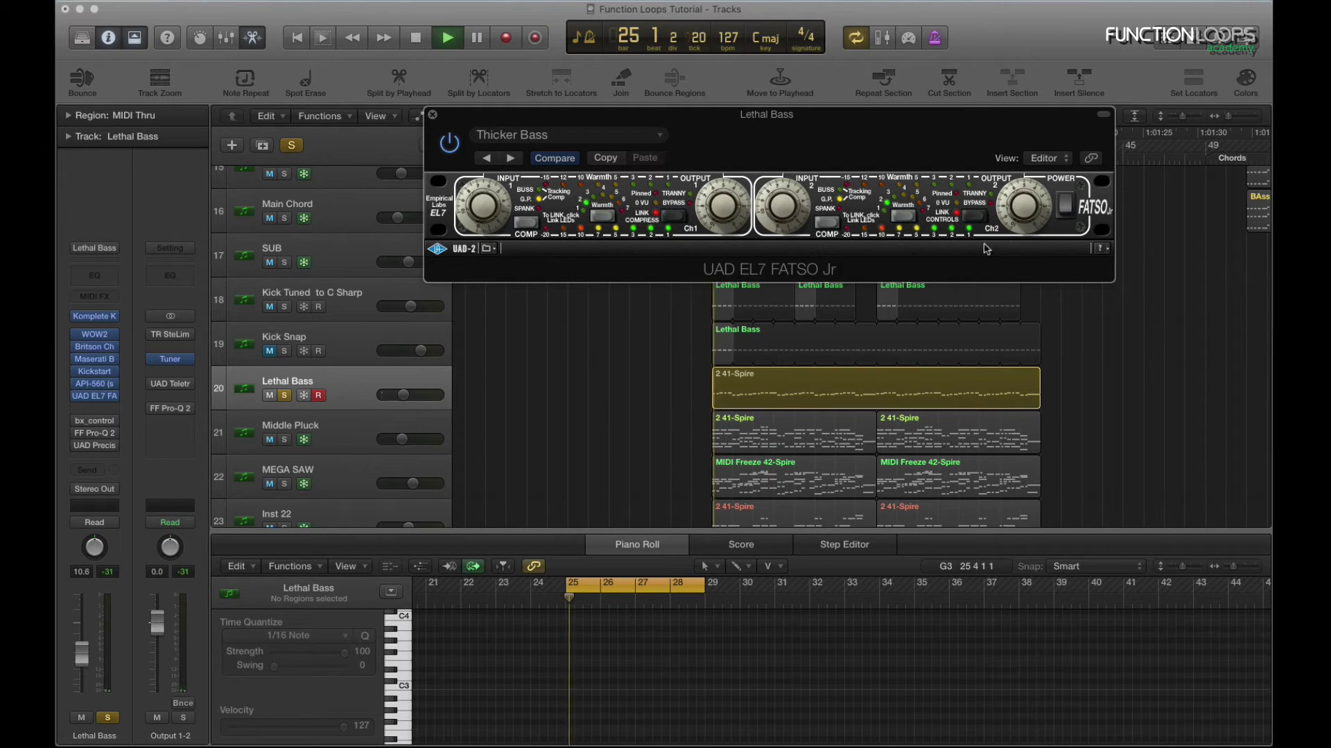
{"action": "key", "text": "space"}
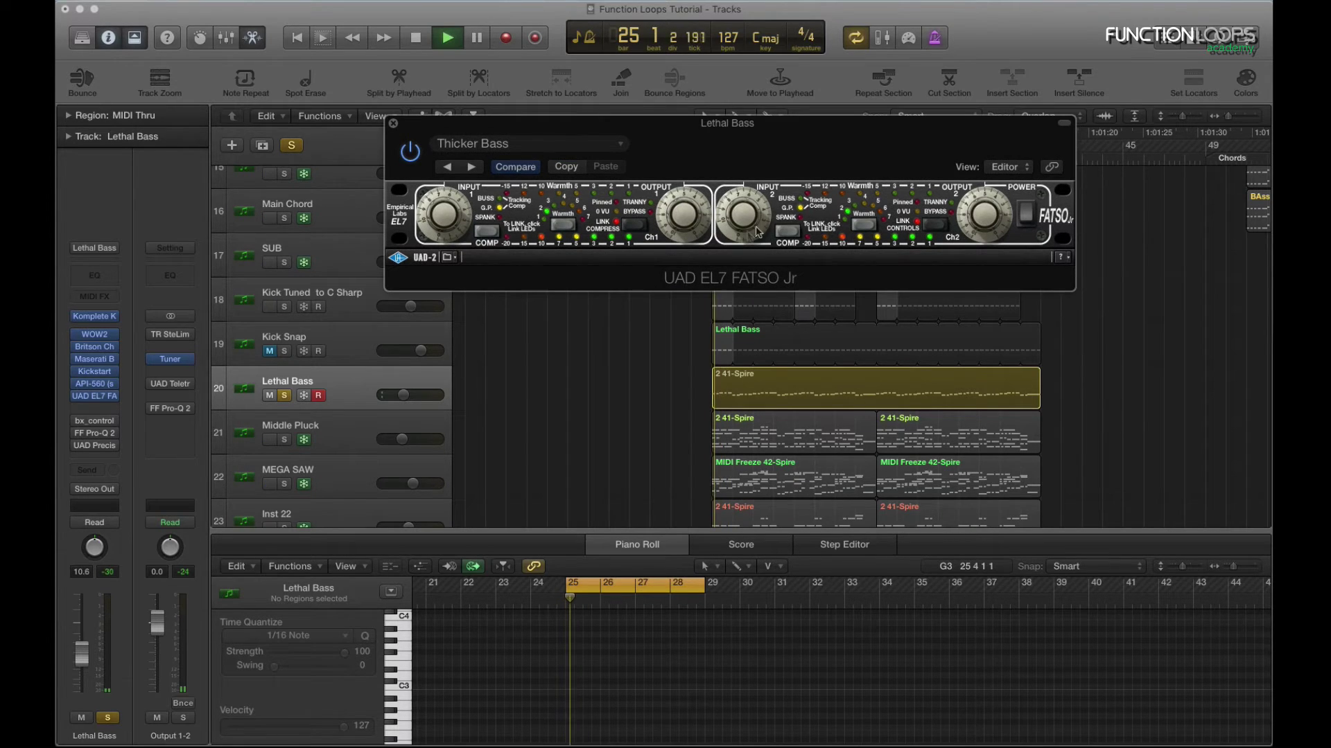
{"action": "key", "text": "space"}
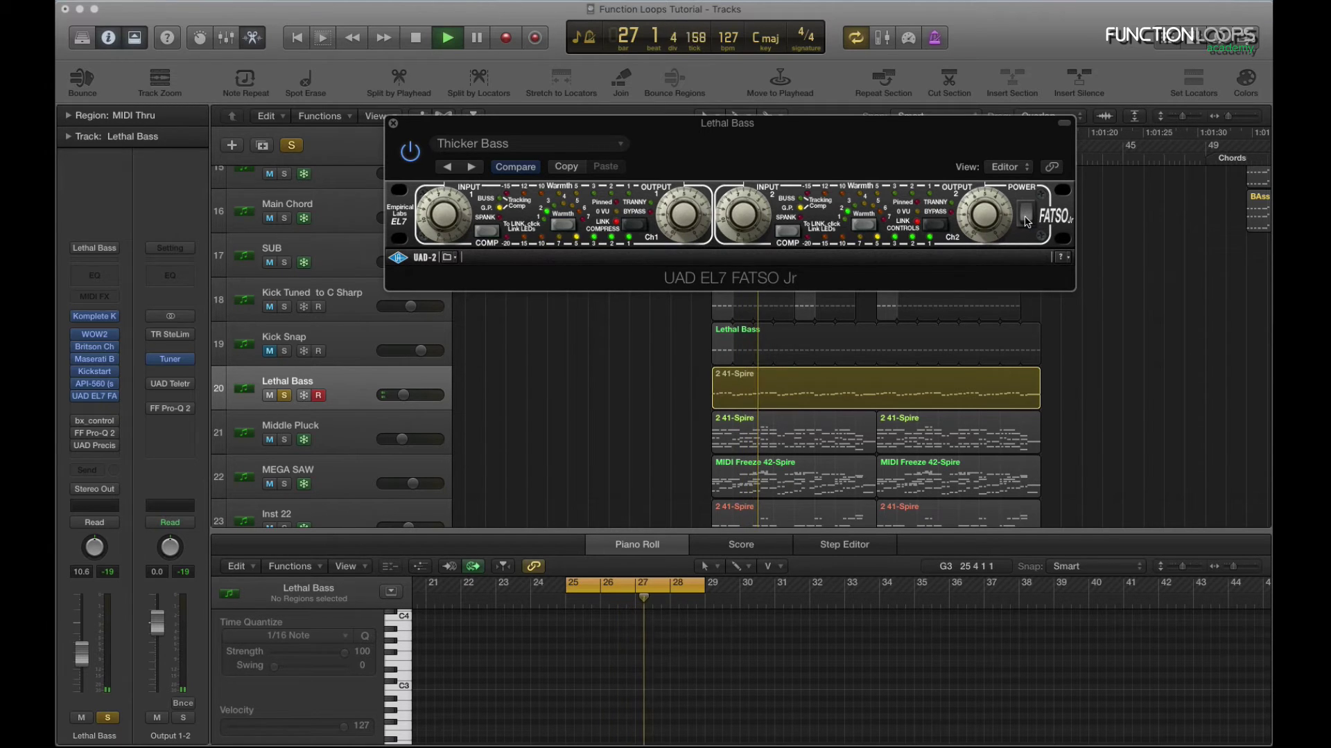
{"action": "key", "text": "space"}
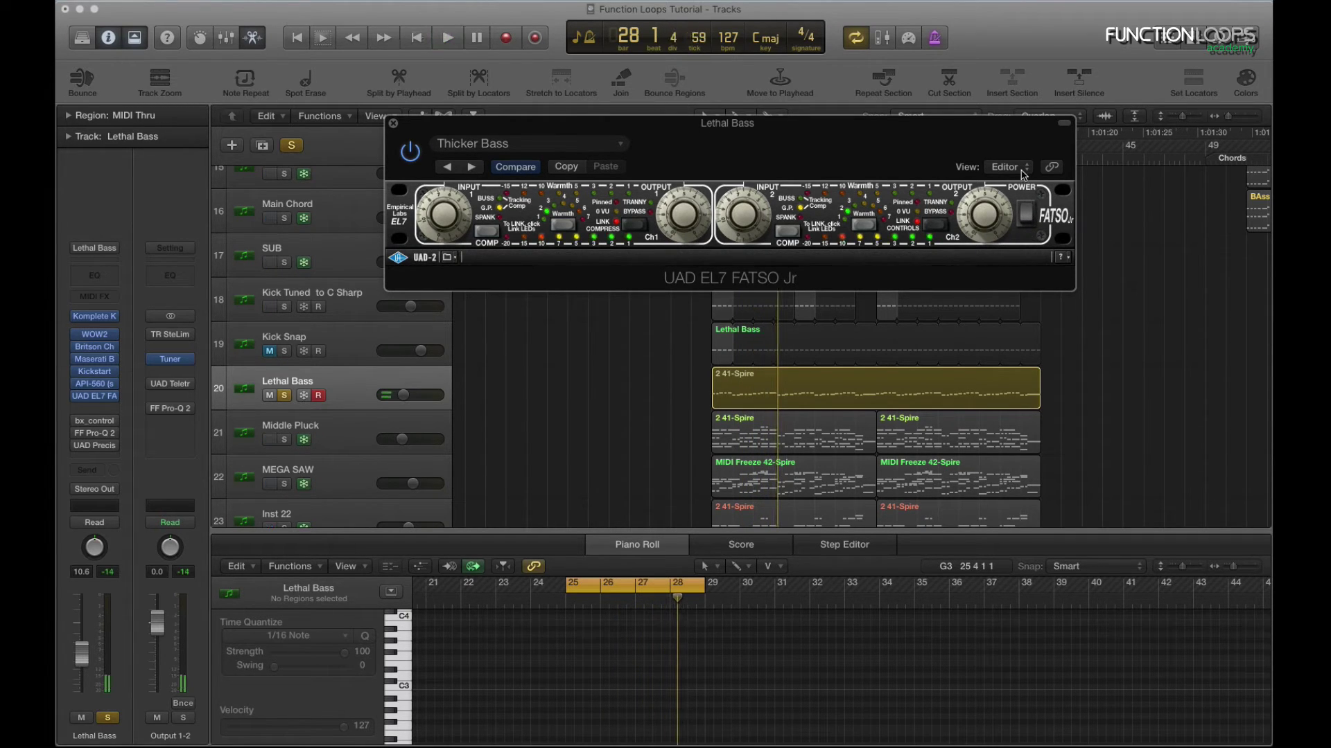
{"action": "left_click", "coordinate": [393, 123]}
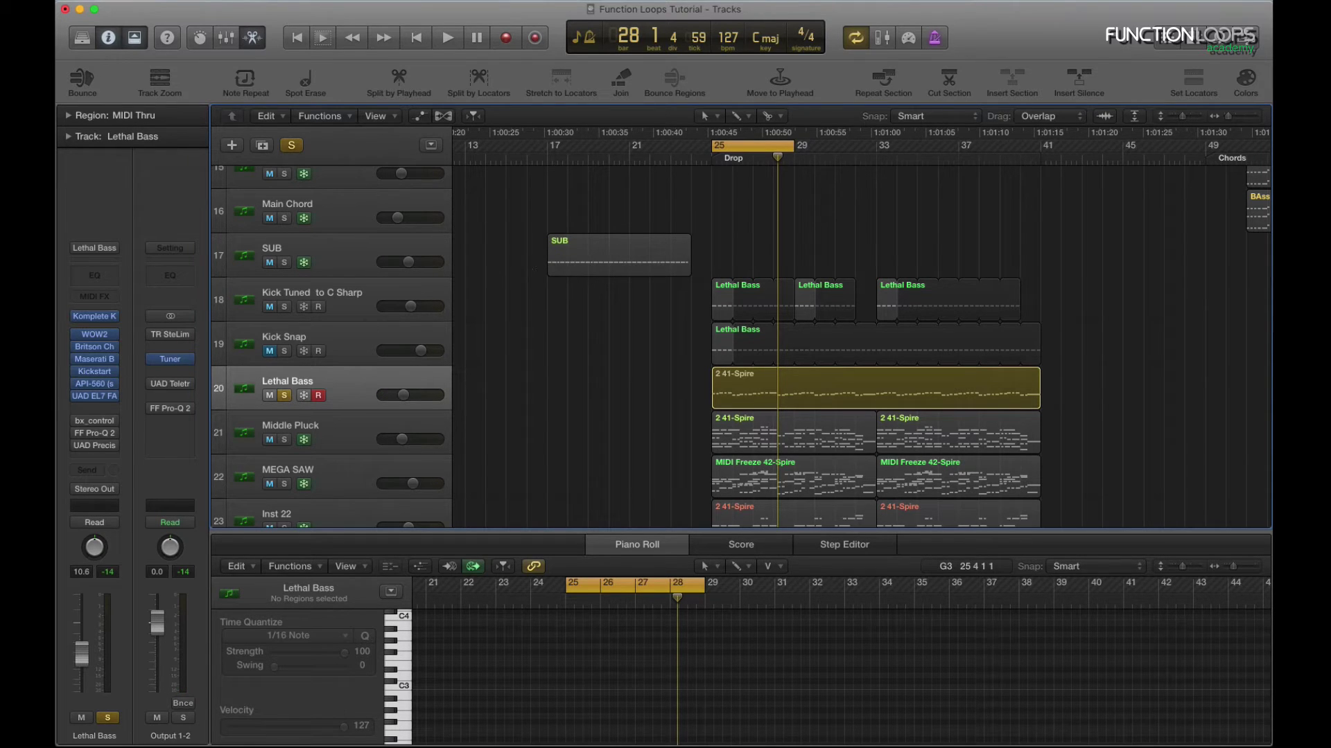
{"action": "left_click", "coordinate": [95, 421]}
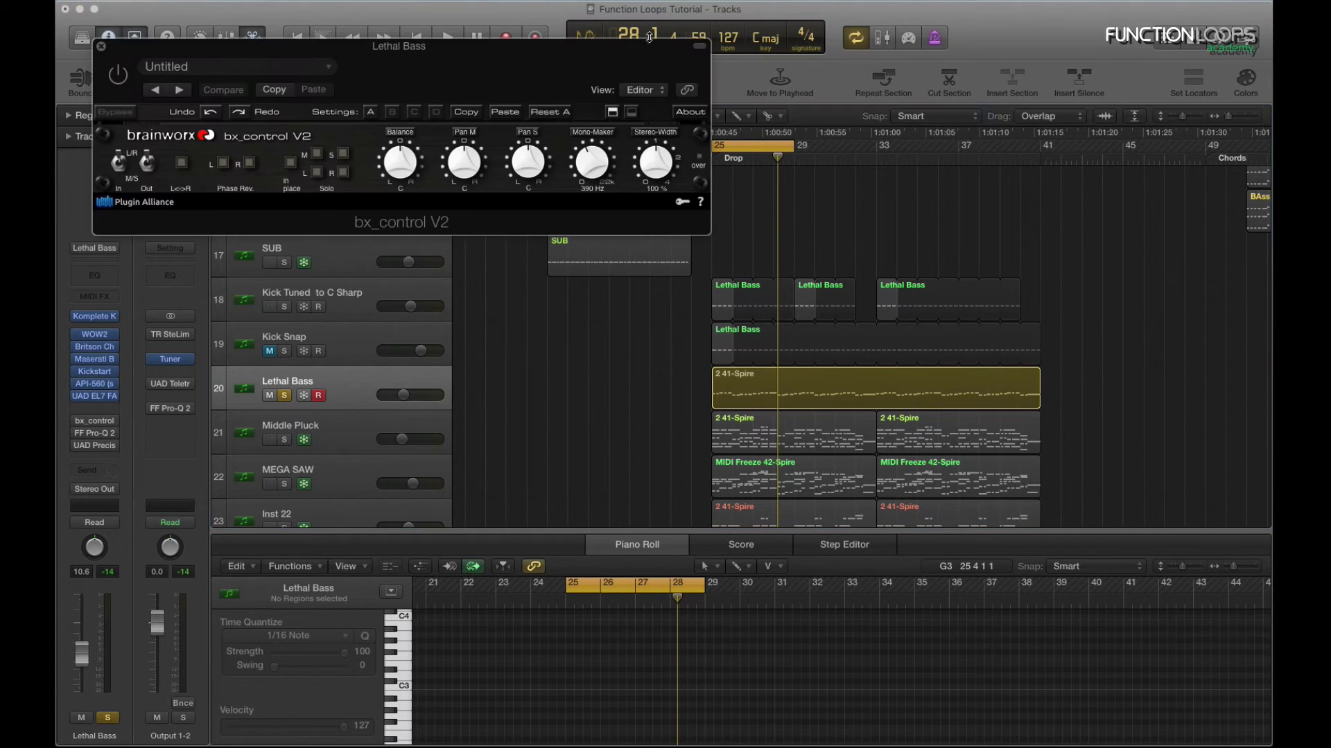
{"action": "left_click_drag", "start_coordinate": [415, 46], "coordinate": [763, 106]}
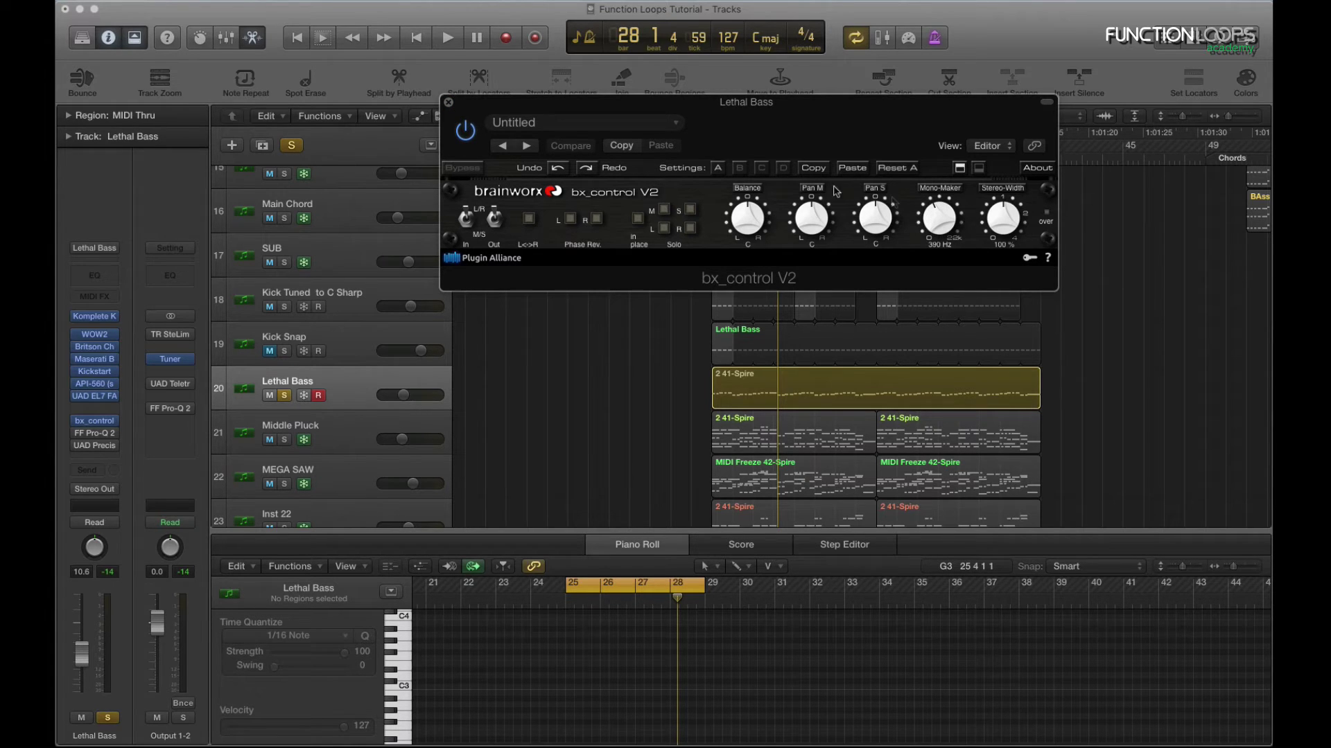
{"action": "left_click", "coordinate": [449, 104]}
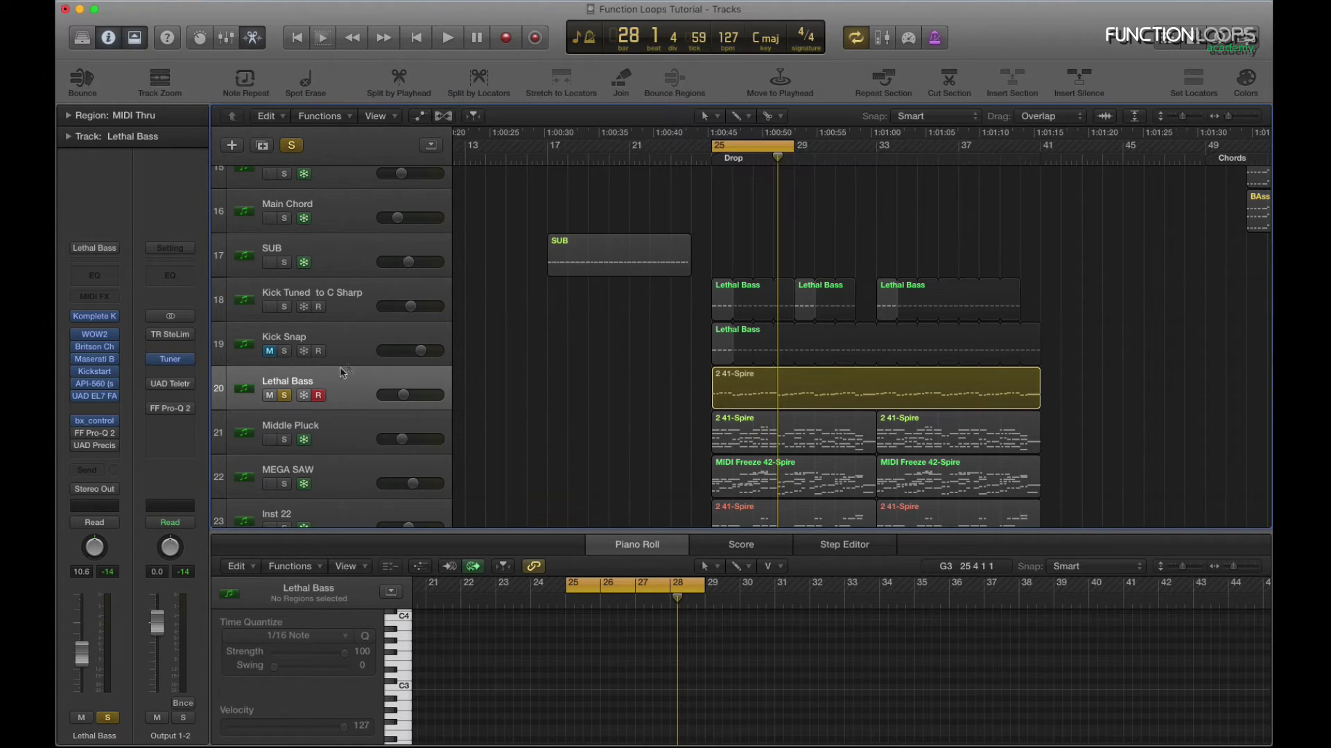
Step: Open Lethal Bass's Pro-Q 2 and audition the 214.75 Hz notch band soloed, then unsolo it
{"action": "left_click", "coordinate": [97, 433]}
{"action": "left_click_drag", "start_coordinate": [689, 80], "coordinate": [626, 81]}
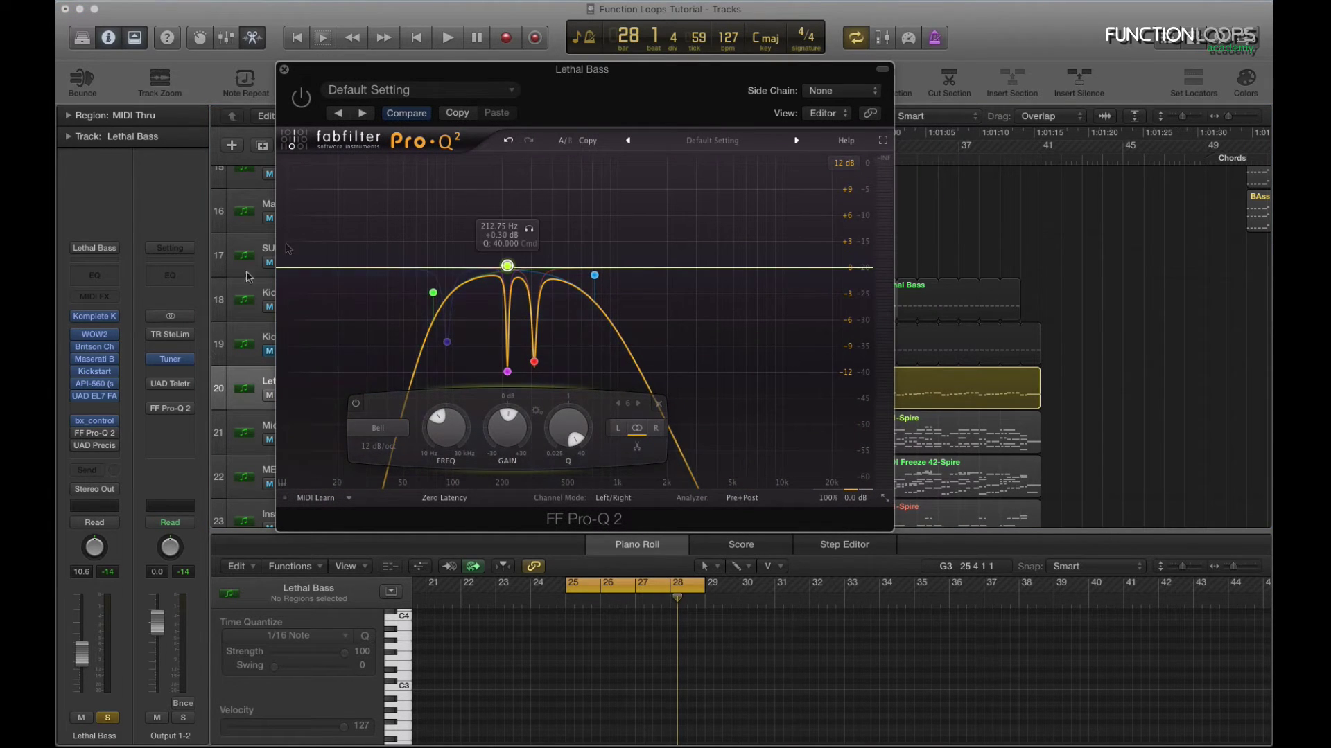
{"action": "key", "text": "space"}
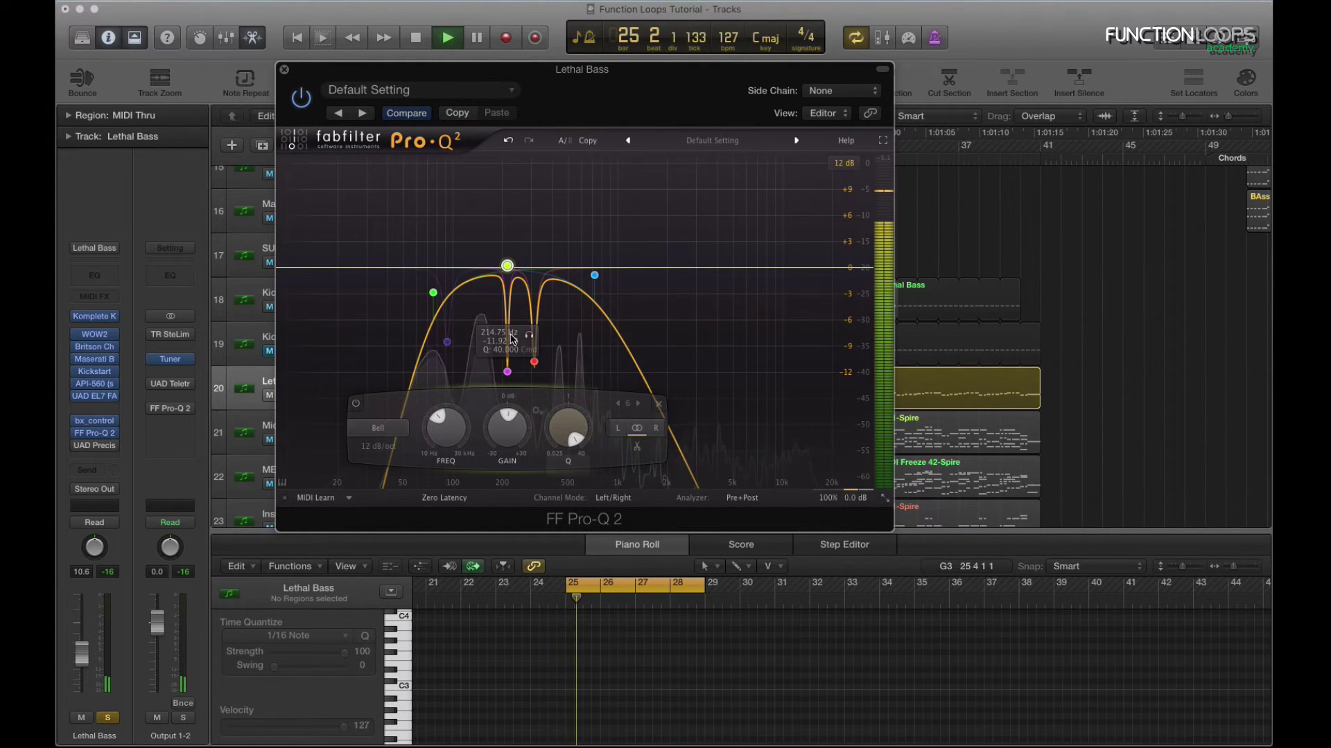
{"action": "left_click_drag", "start_coordinate": [562, 62], "coordinate": [645, 76]}
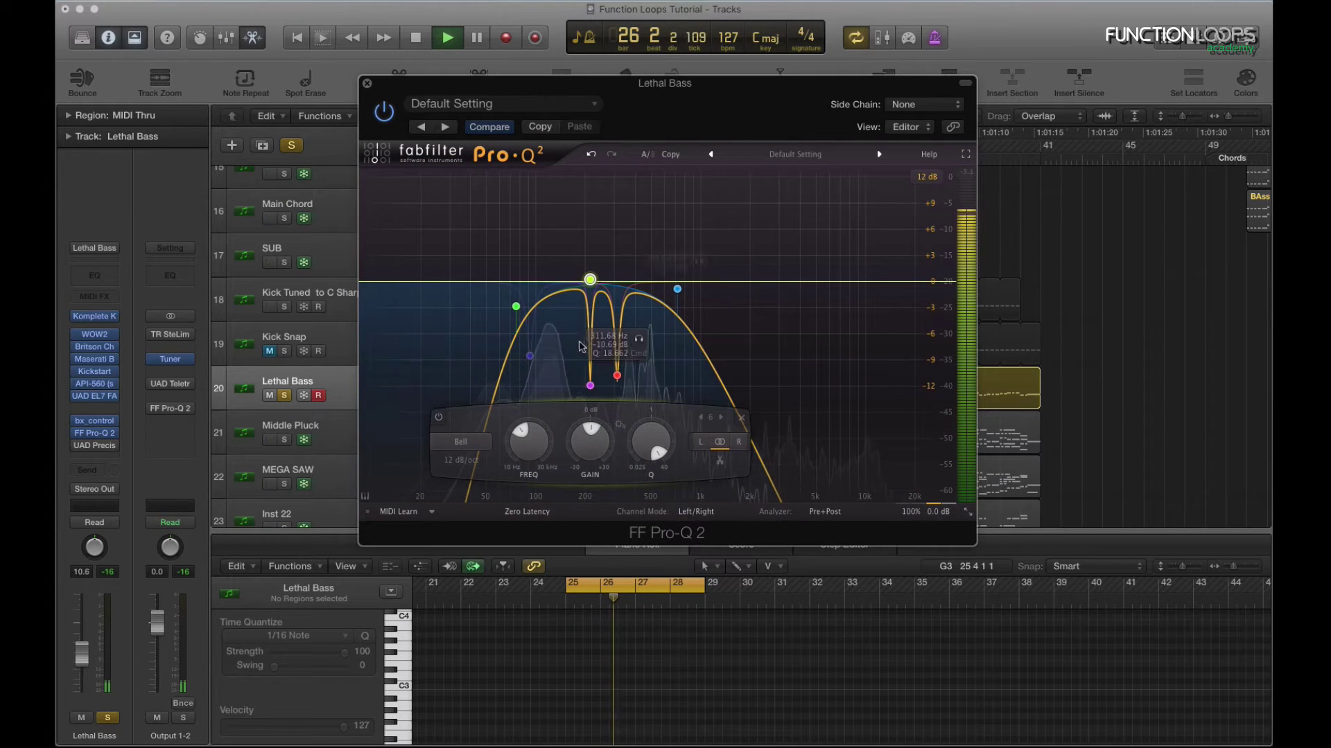
{"action": "key", "text": "space"}
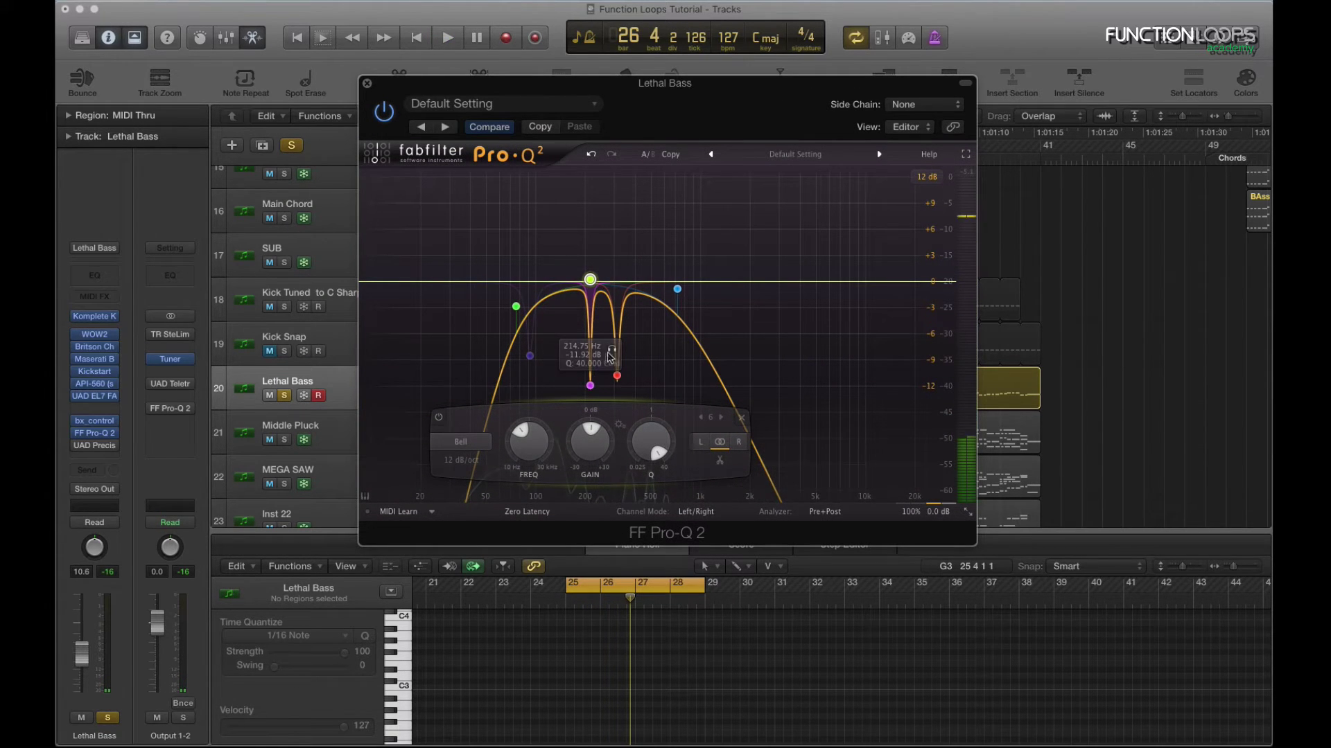
{"action": "left_click", "coordinate": [611, 350]}
{"action": "key", "text": "space"}
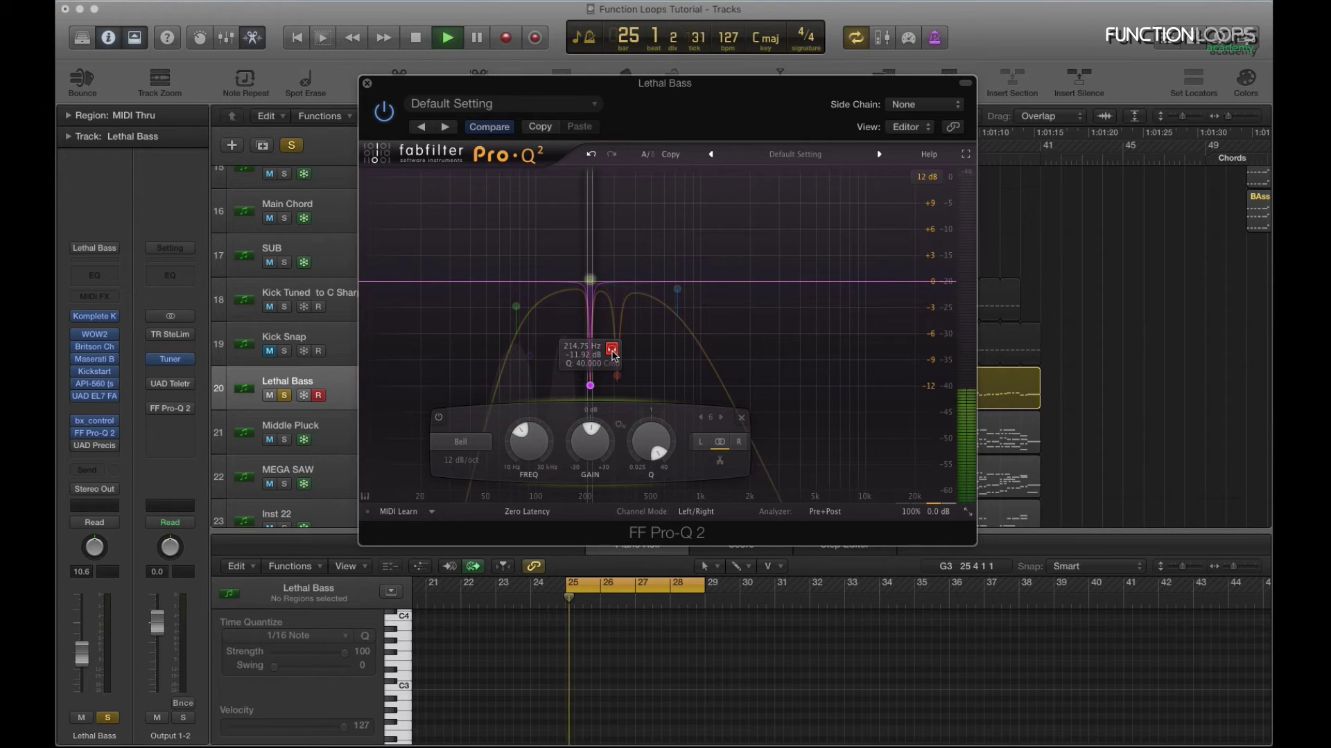
{"action": "key", "text": "space"}
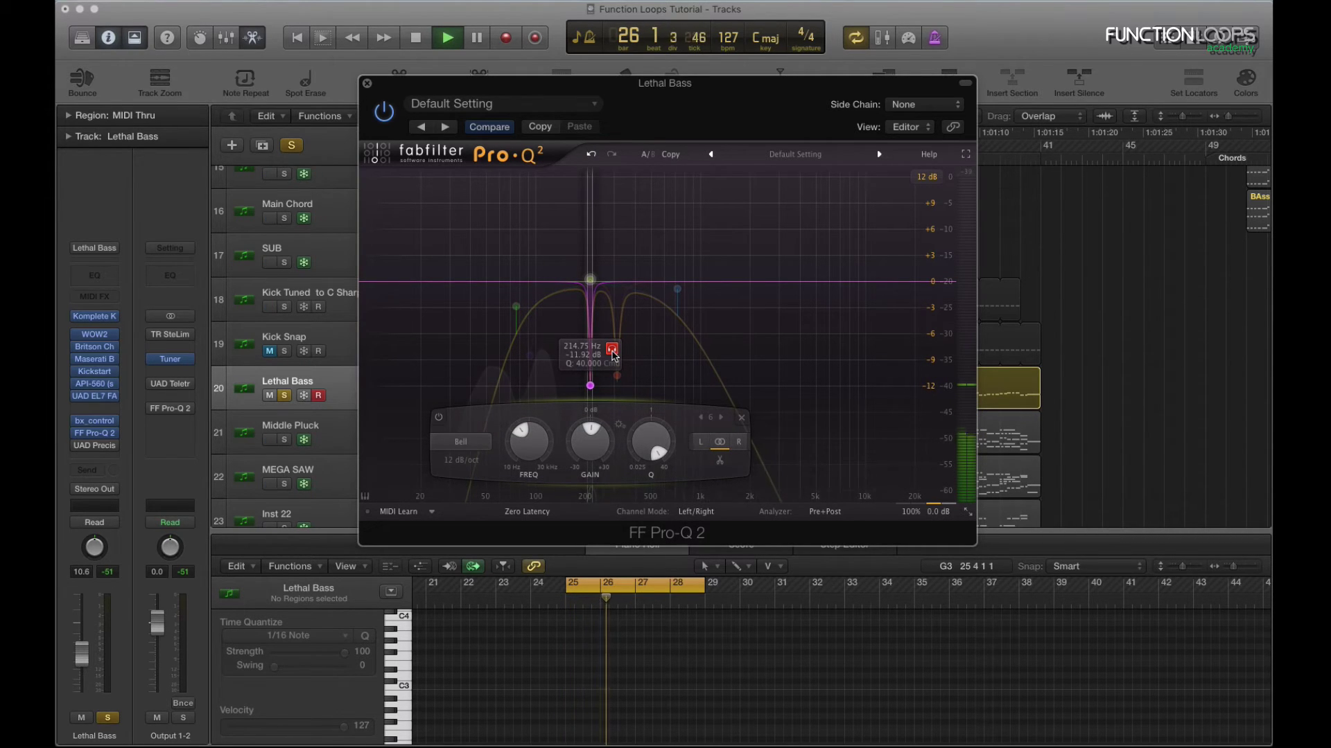
{"action": "left_click", "coordinate": [611, 350]}
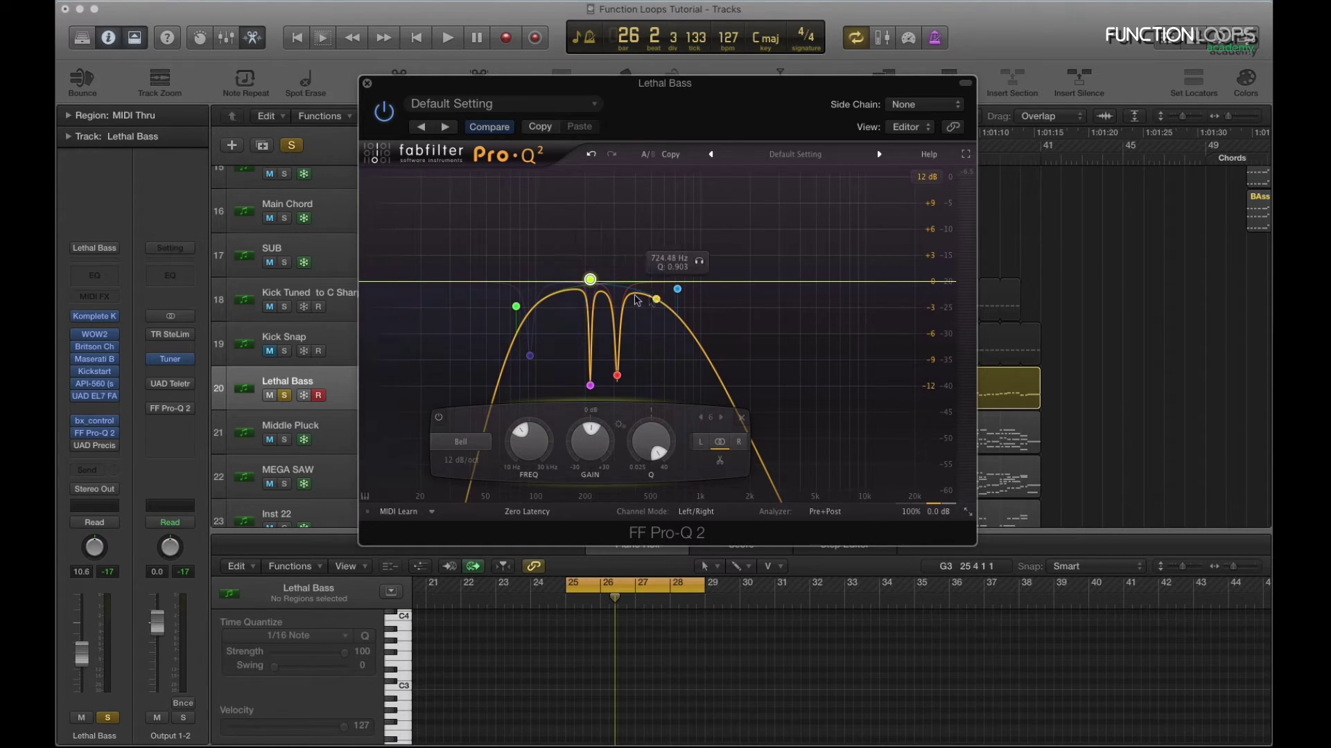
Step: Add a new band 7 in Pro-Q 2, sweep it boosted during playback, and reset its gain to 0 dB
{"action": "left_click", "coordinate": [556, 293]}
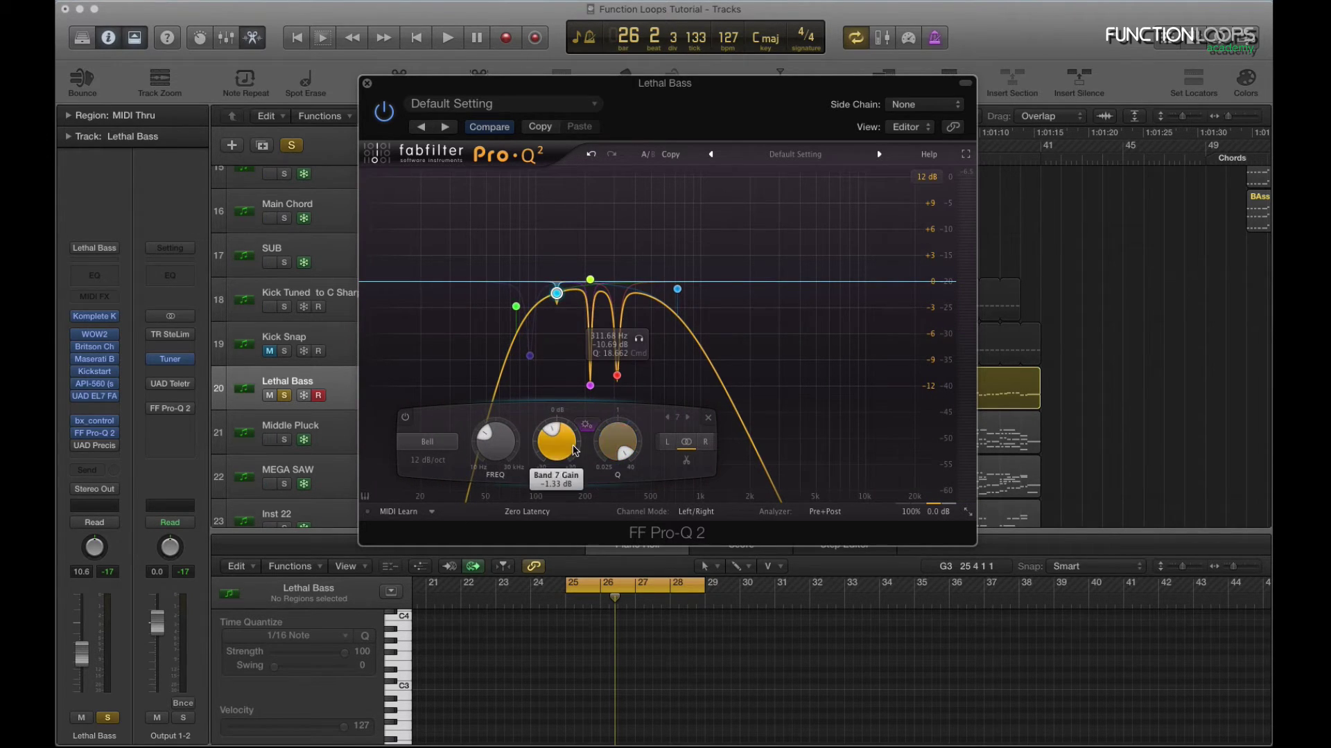
{"action": "scroll", "coordinate": [534, 449], "scroll_direction": "up", "scroll_amount": 10}
{"action": "key", "text": "space"}
{"action": "scroll", "coordinate": [494, 442], "scroll_direction": "up", "scroll_amount": 5}
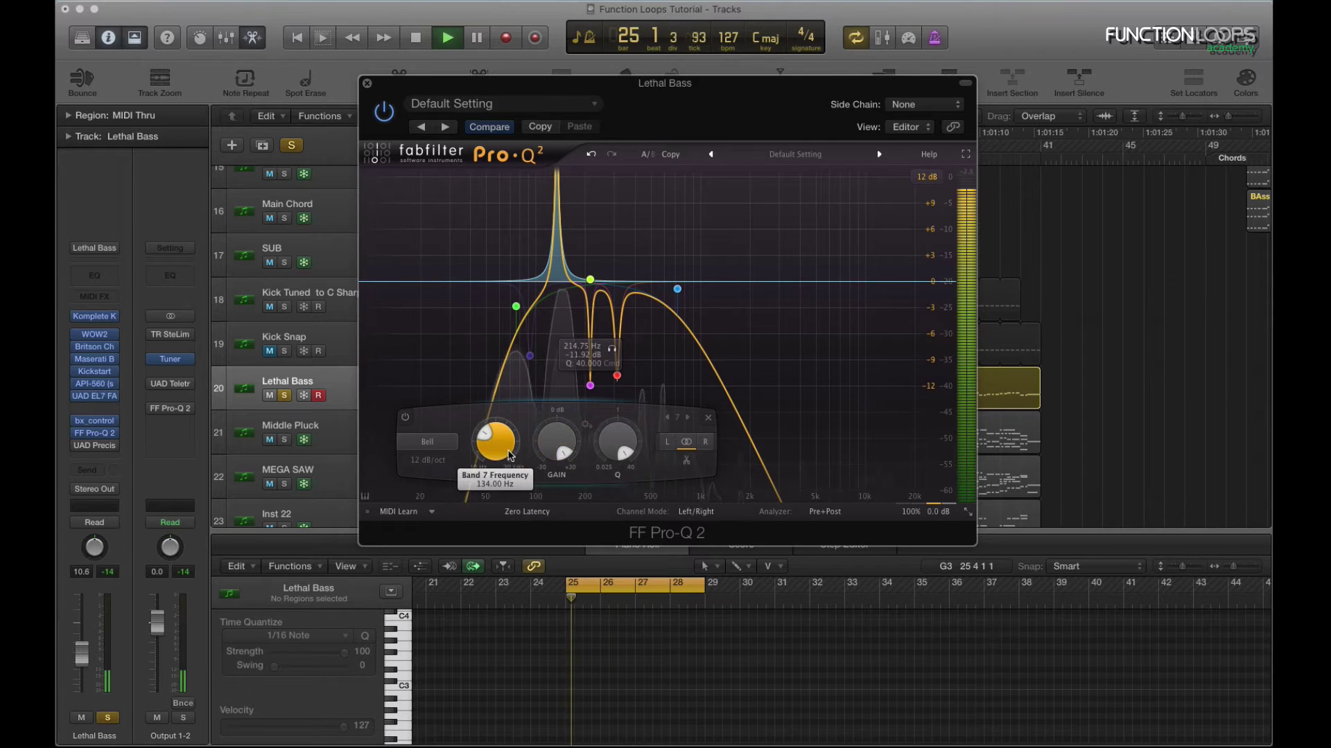
{"action": "scroll", "coordinate": [509, 443], "scroll_direction": "down", "scroll_amount": 4}
{"action": "scroll", "coordinate": [511, 437], "scroll_direction": "up", "scroll_amount": 5}
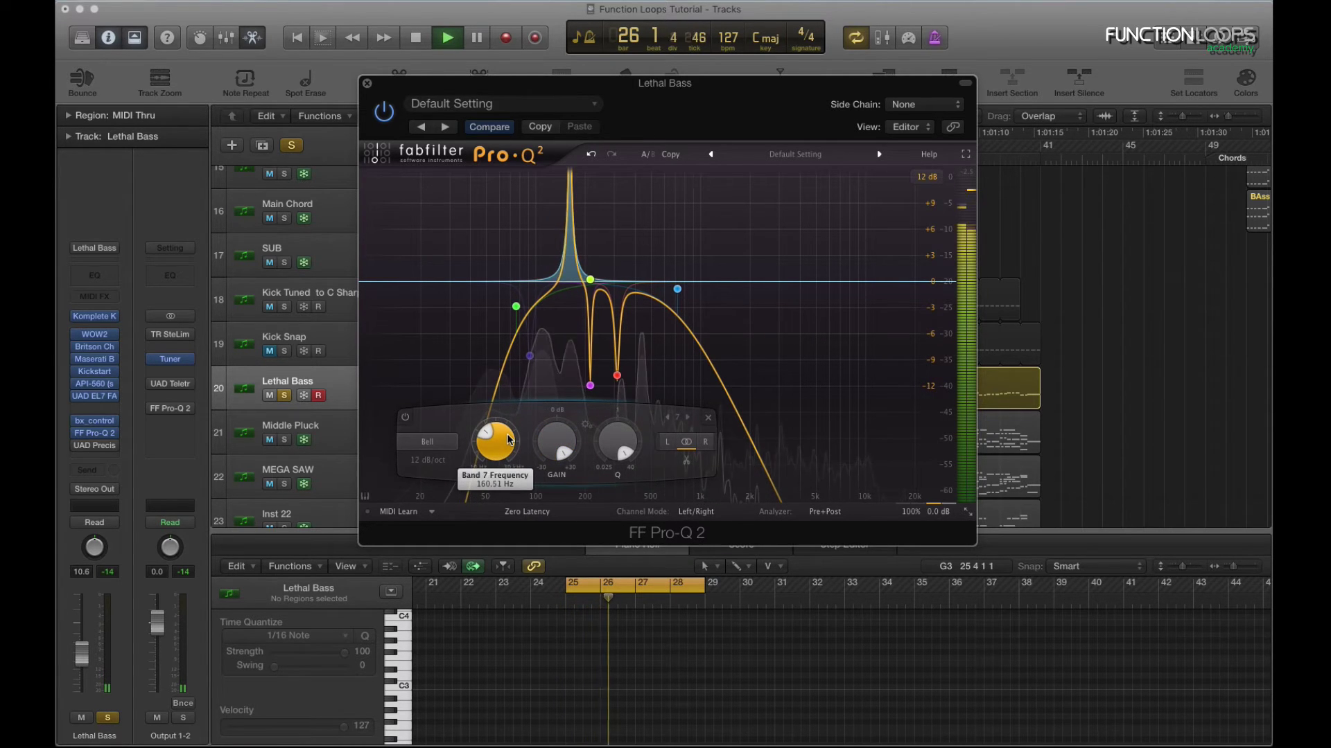
{"action": "scroll", "coordinate": [513, 425], "scroll_direction": "up", "scroll_amount": 2}
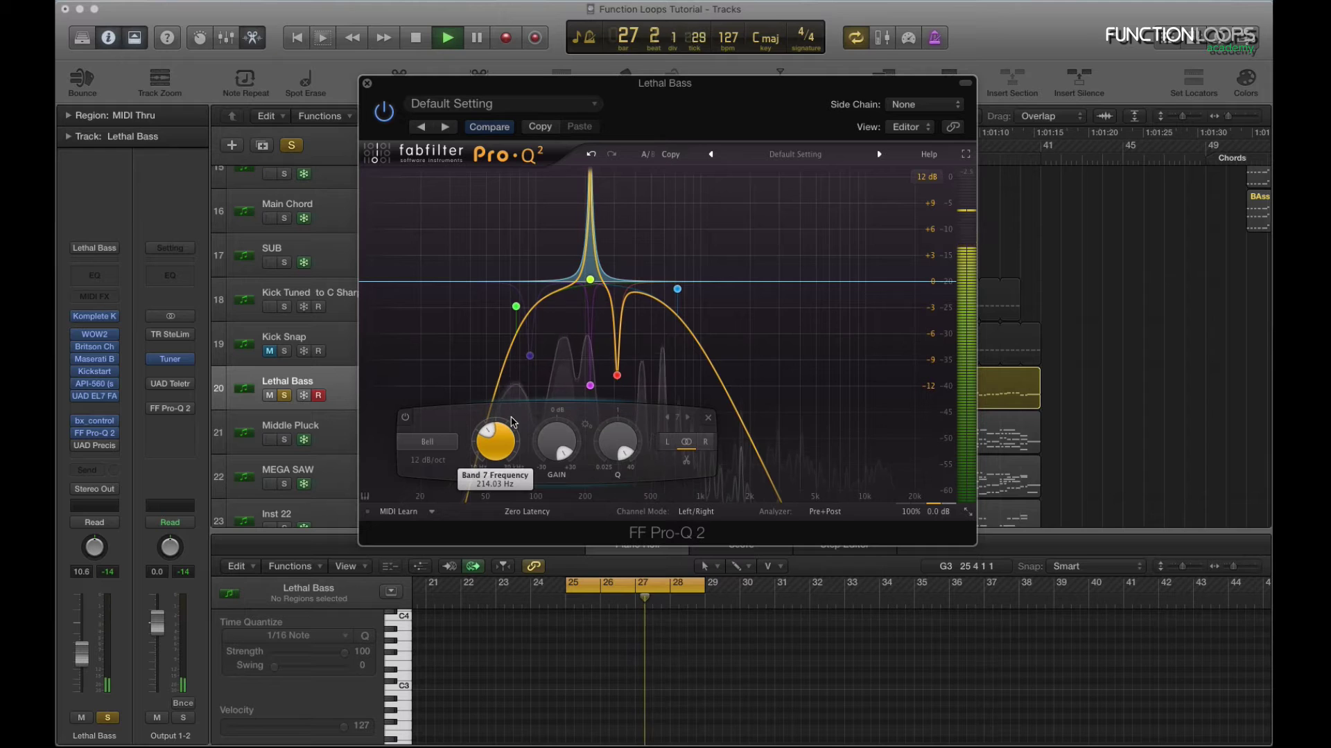
{"action": "scroll", "coordinate": [544, 461], "scroll_direction": "down", "scroll_amount": 4}
{"action": "double_click", "coordinate": [544, 466]}
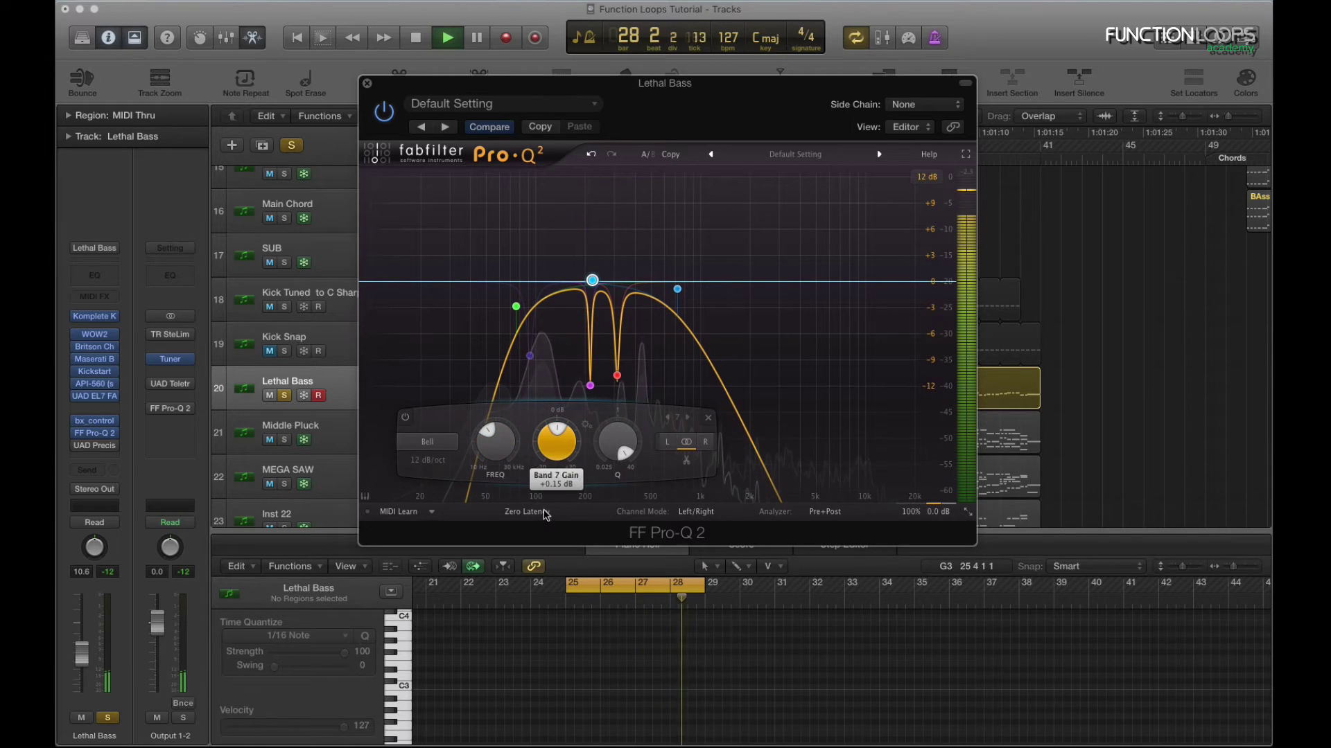
Step: Close Lethal Bass's Pro-Q 2 and audition the UAD Precision Limiter from bar 25
{"action": "key", "text": "space"}
{"action": "left_click", "coordinate": [369, 84]}
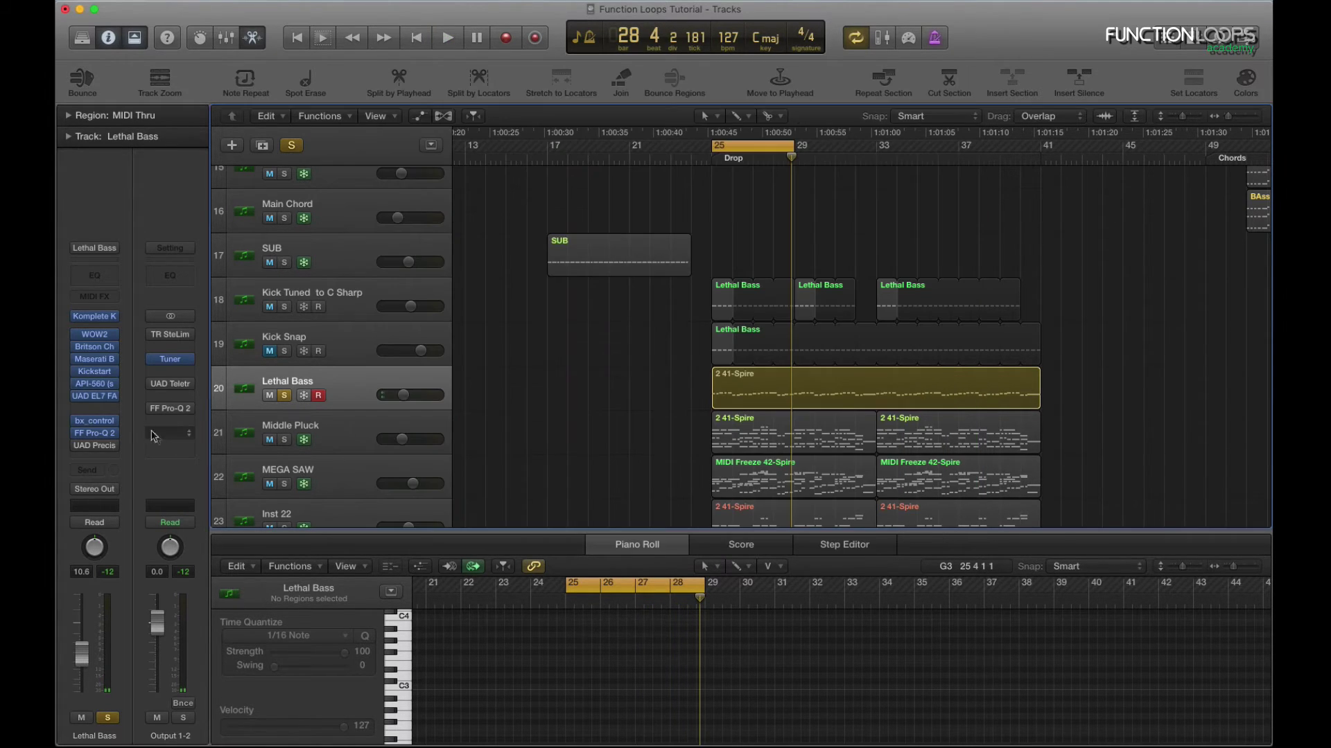
{"action": "left_click", "coordinate": [94, 446]}
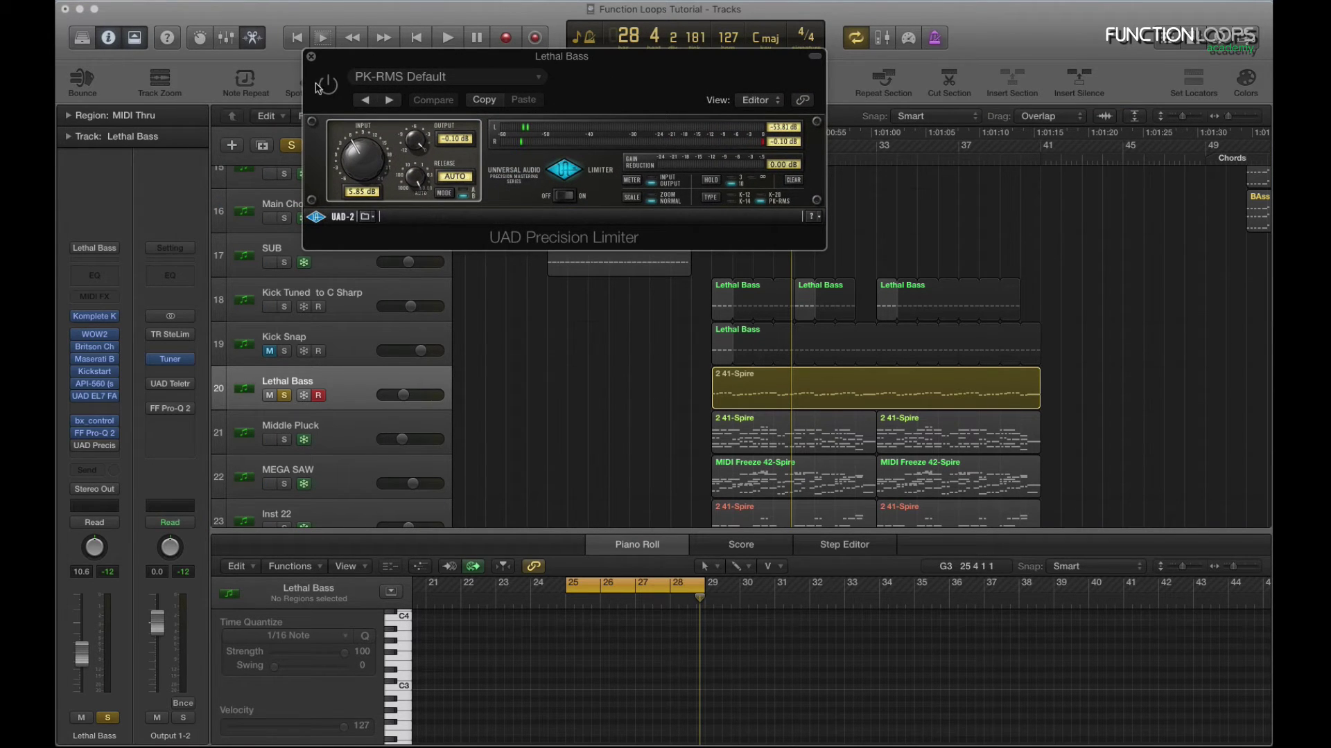
{"action": "key", "text": "space"}
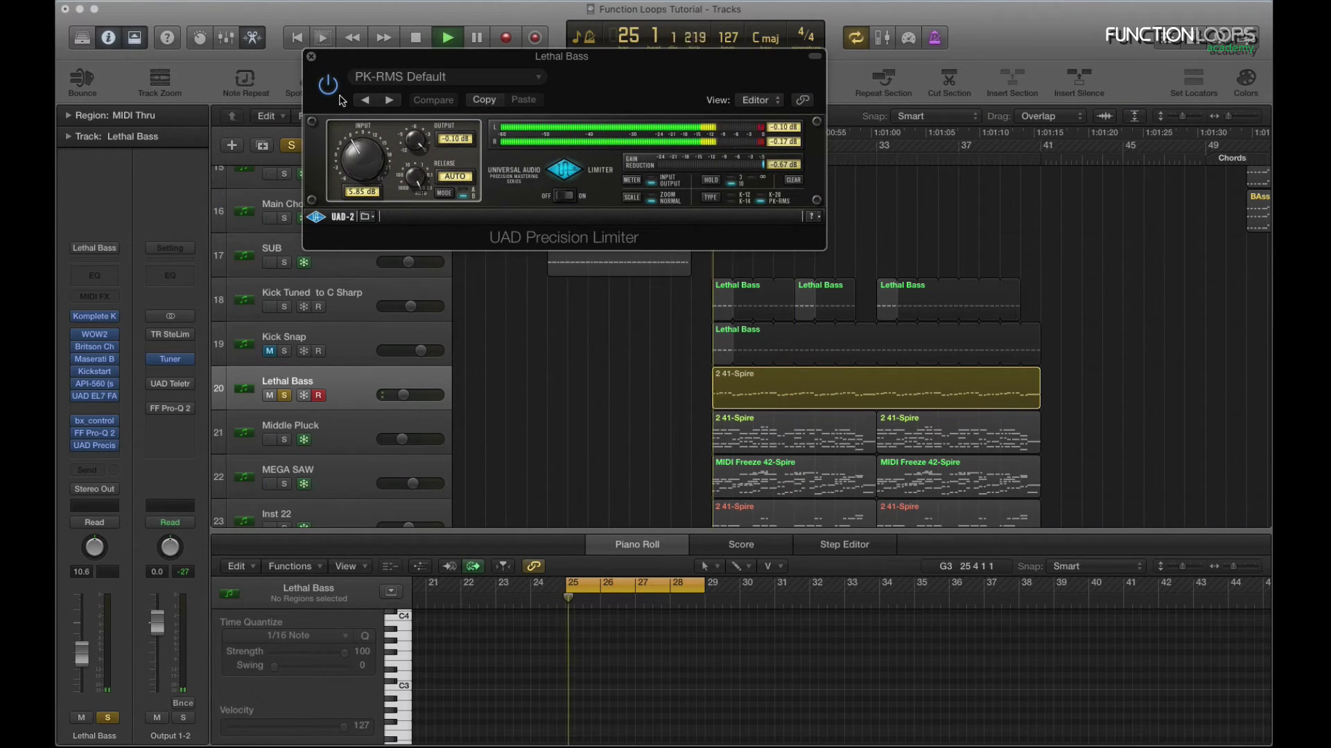
{"action": "left_click", "coordinate": [311, 56]}
Step: Insert FF Pro-Q 2 on the Output 1-2 channel and move its window aside
{"action": "key", "text": "space"}
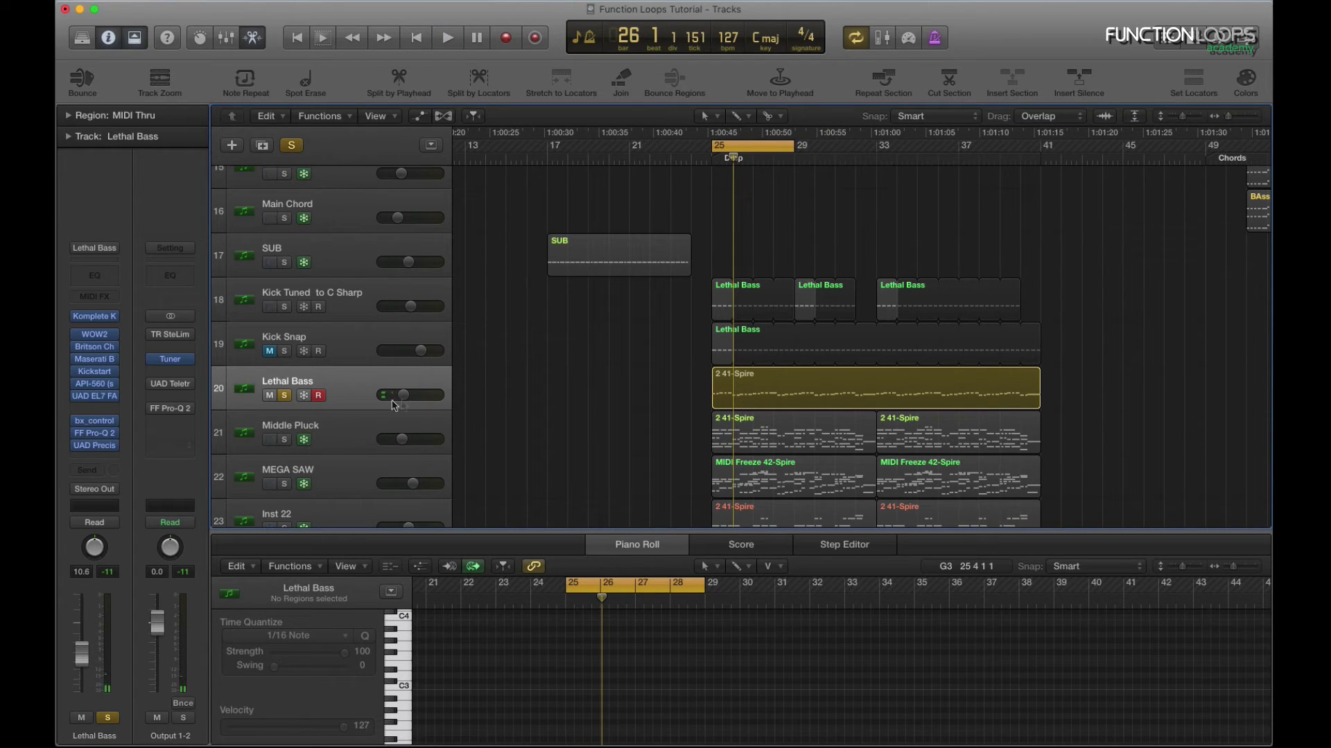
{"action": "left_click", "coordinate": [171, 416]}
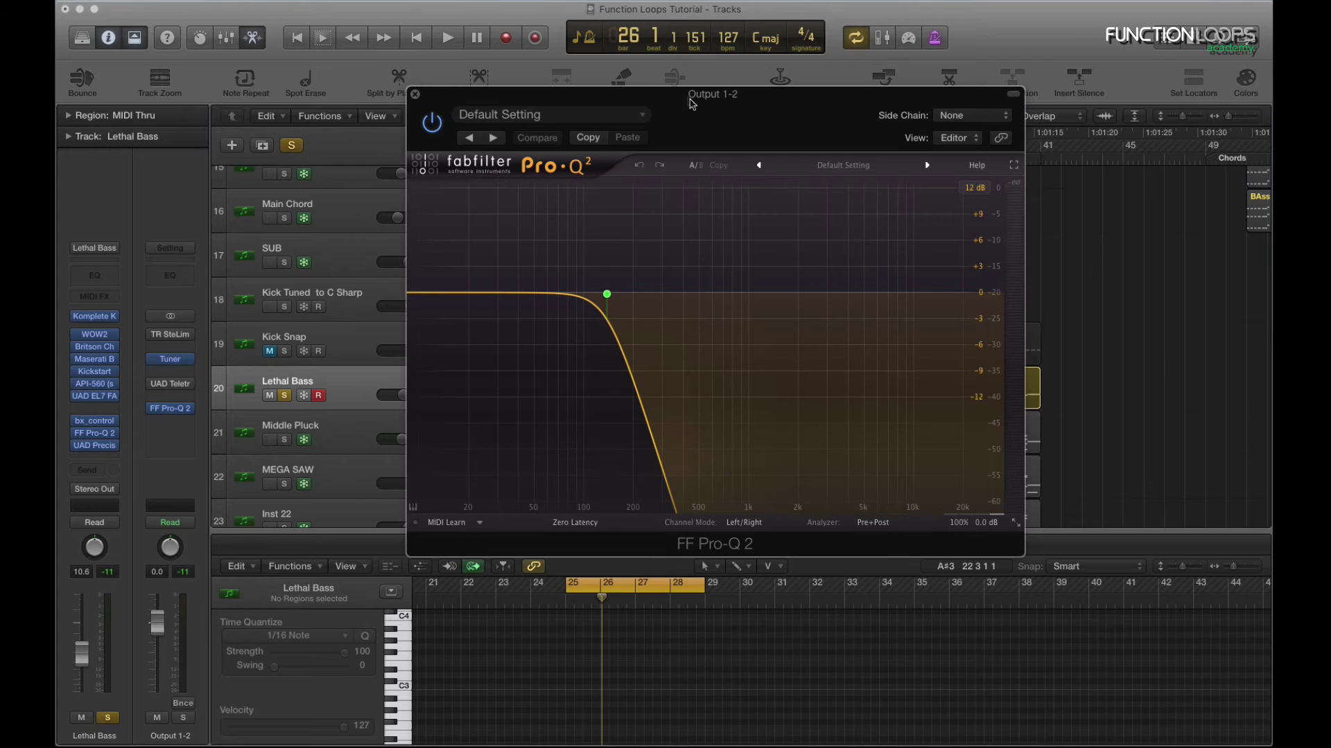
{"action": "left_click_drag", "start_coordinate": [691, 104], "coordinate": [802, 242]}
Step: Solo Kick Tuned to C Sharp and play the drop with the output EQ window repositioned
{"action": "left_click", "coordinate": [286, 309]}
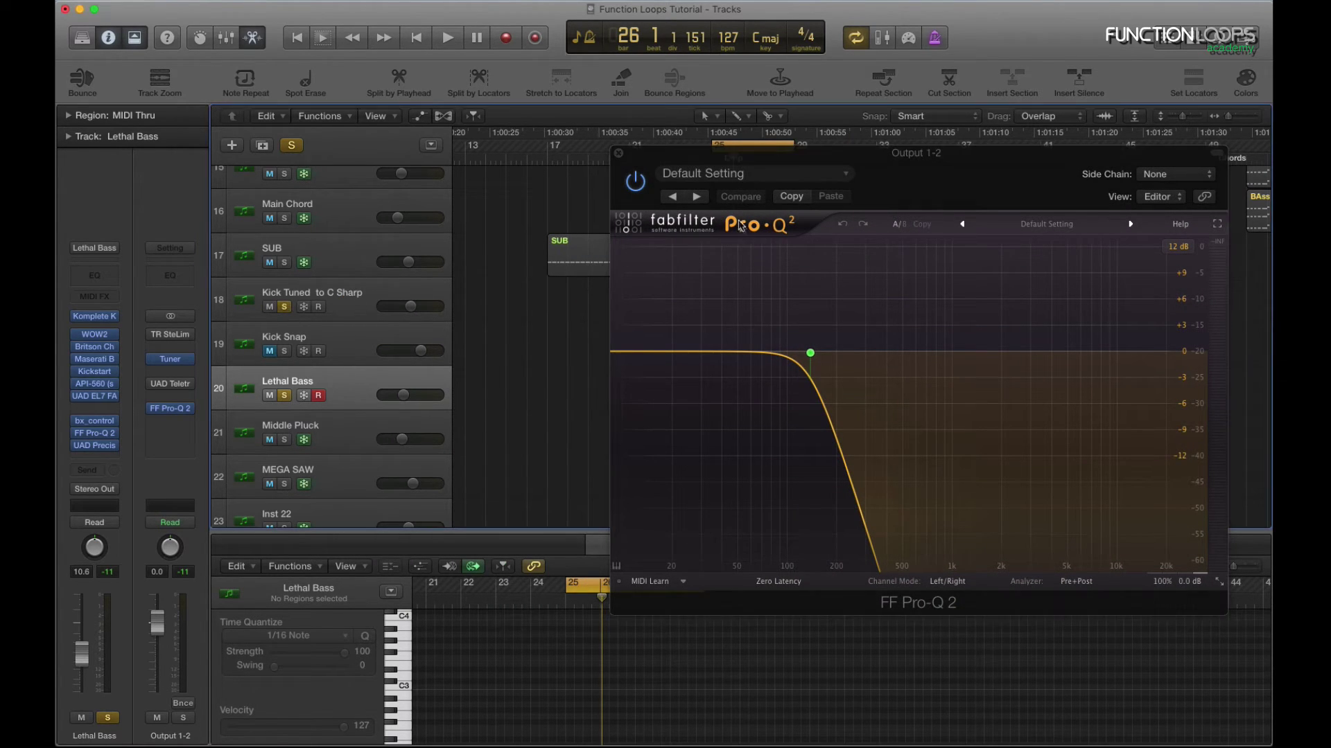
{"action": "left_click", "coordinate": [645, 190]}
{"action": "key", "text": "space"}
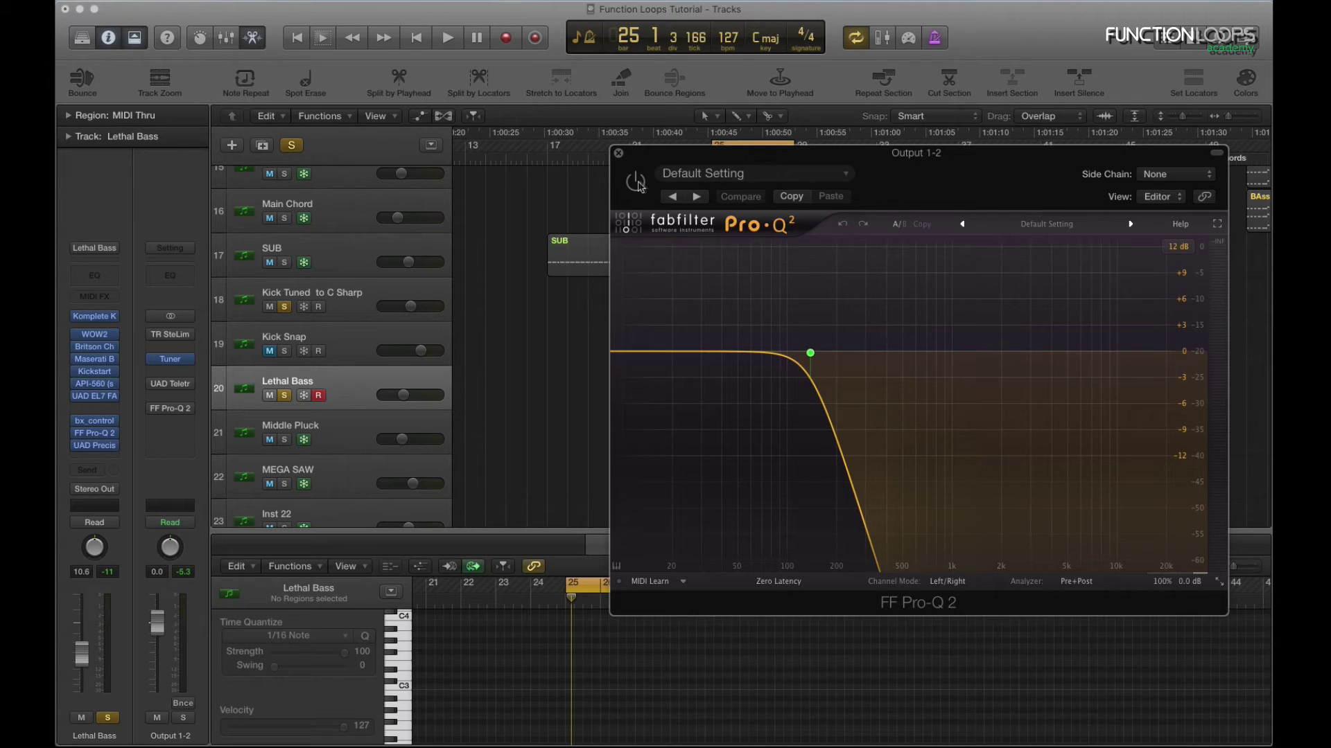
{"action": "left_click_drag", "start_coordinate": [710, 165], "coordinate": [559, 155]}
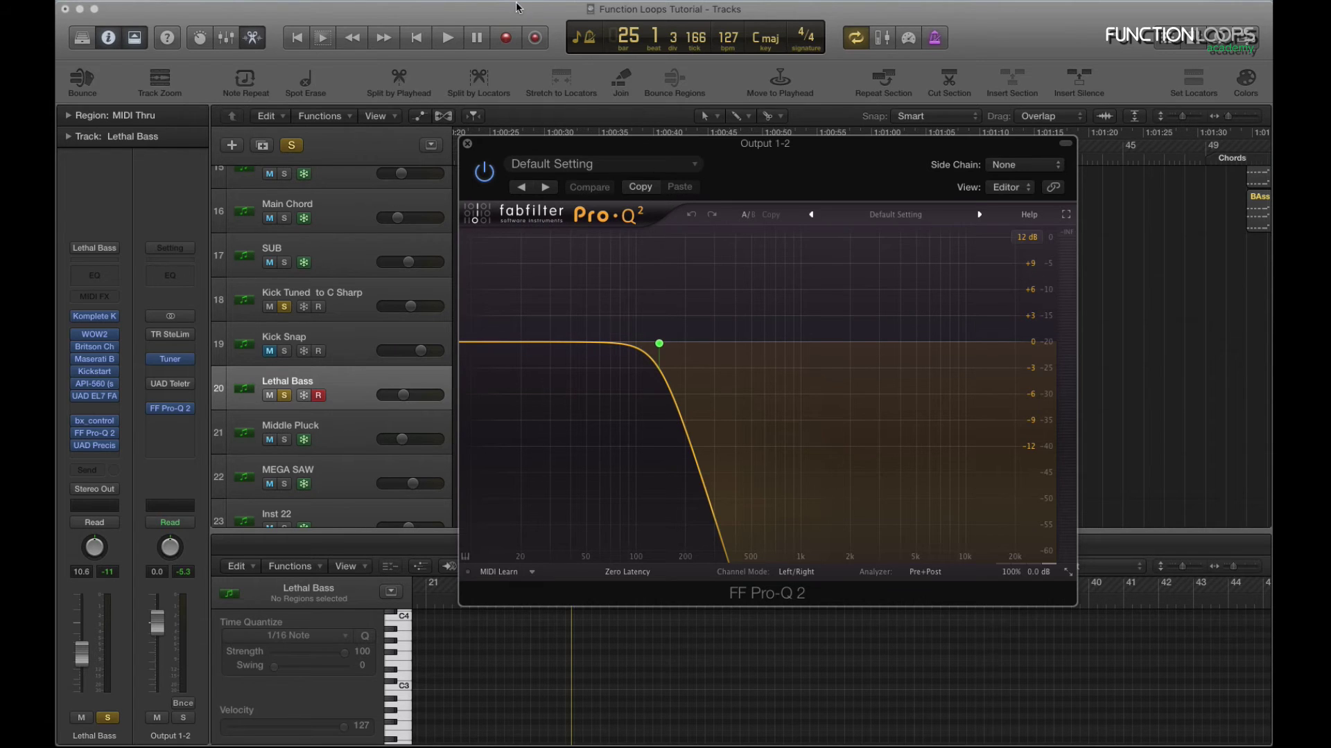
{"action": "key", "text": "space"}
Step: Try a higher output high-cut frequency, undo back to 138.80 Hz, then open Lethal Bass's Pro-Q 2
{"action": "left_click", "coordinate": [659, 343]}
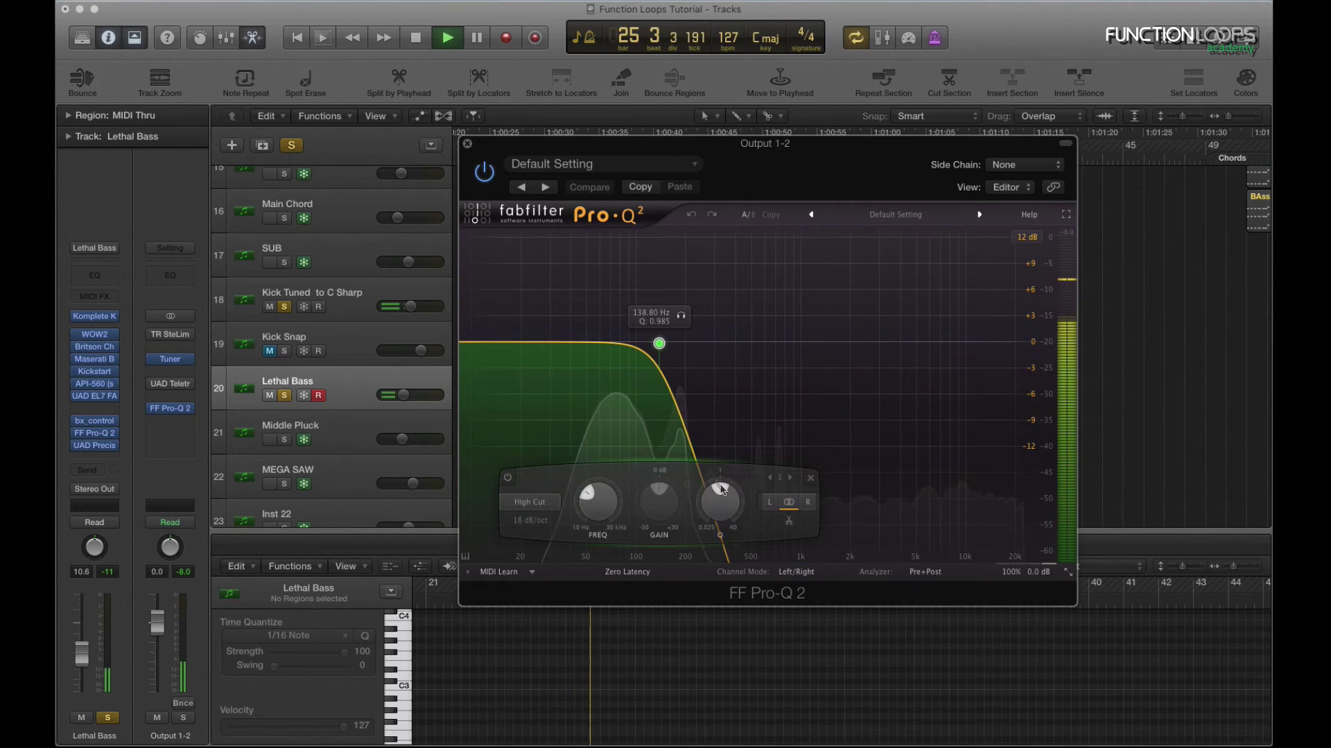
{"action": "left_click_drag", "start_coordinate": [598, 501], "coordinate": [648, 485]}
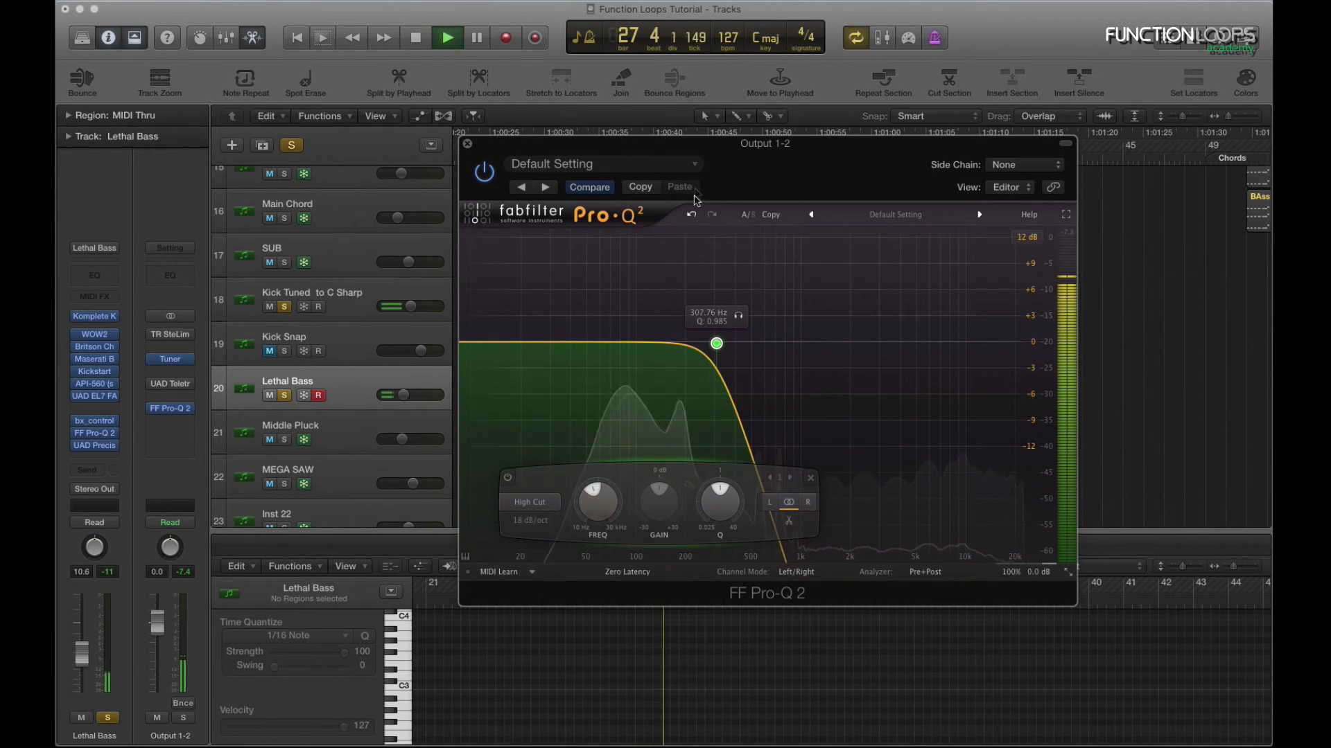
{"action": "left_click", "coordinate": [690, 214]}
{"action": "key", "text": "space"}
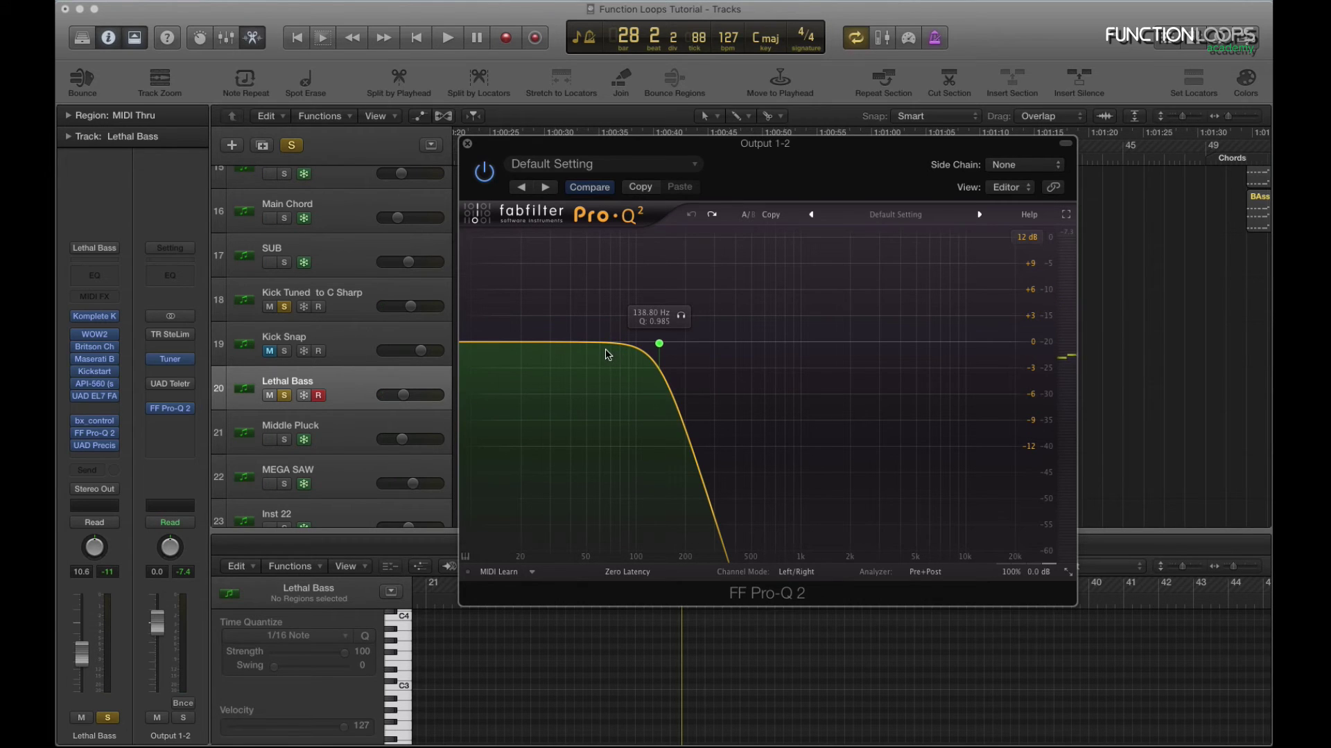
{"action": "mouse_move", "coordinate": [113, 386]}
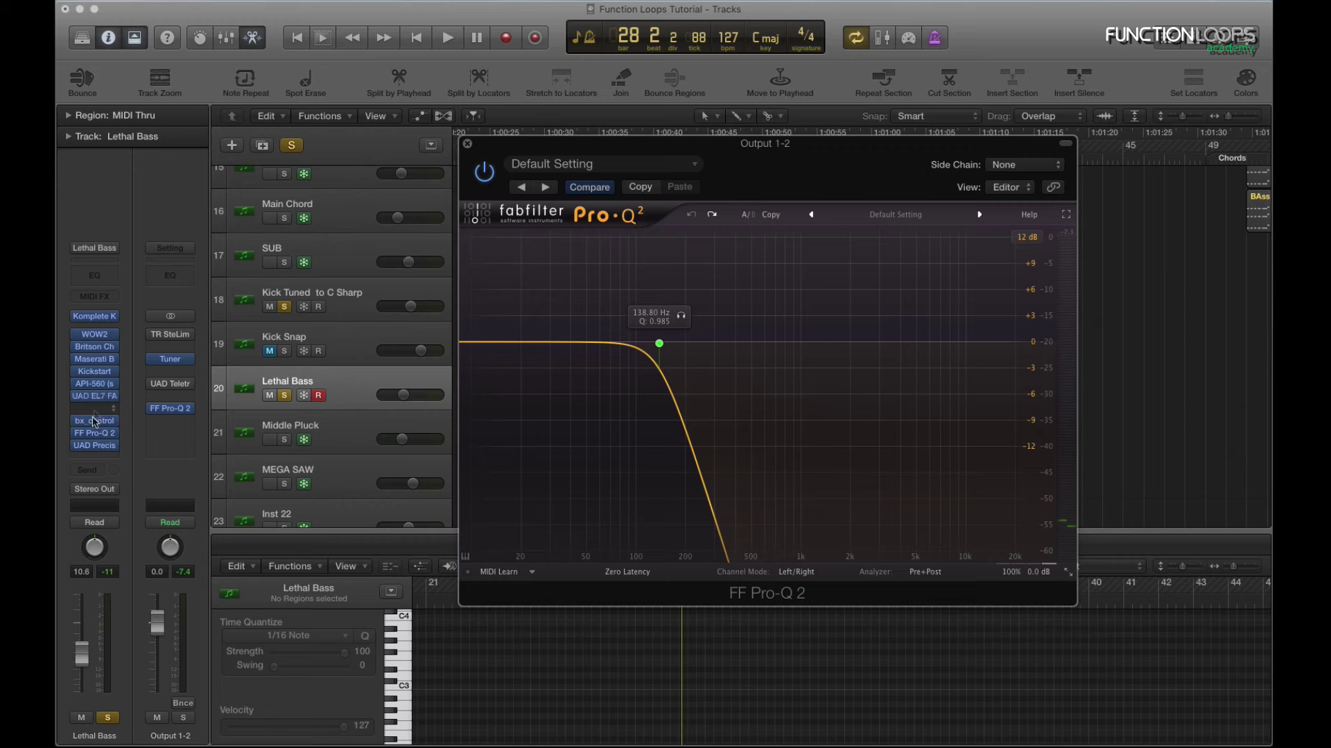
{"action": "left_click", "coordinate": [97, 435]}
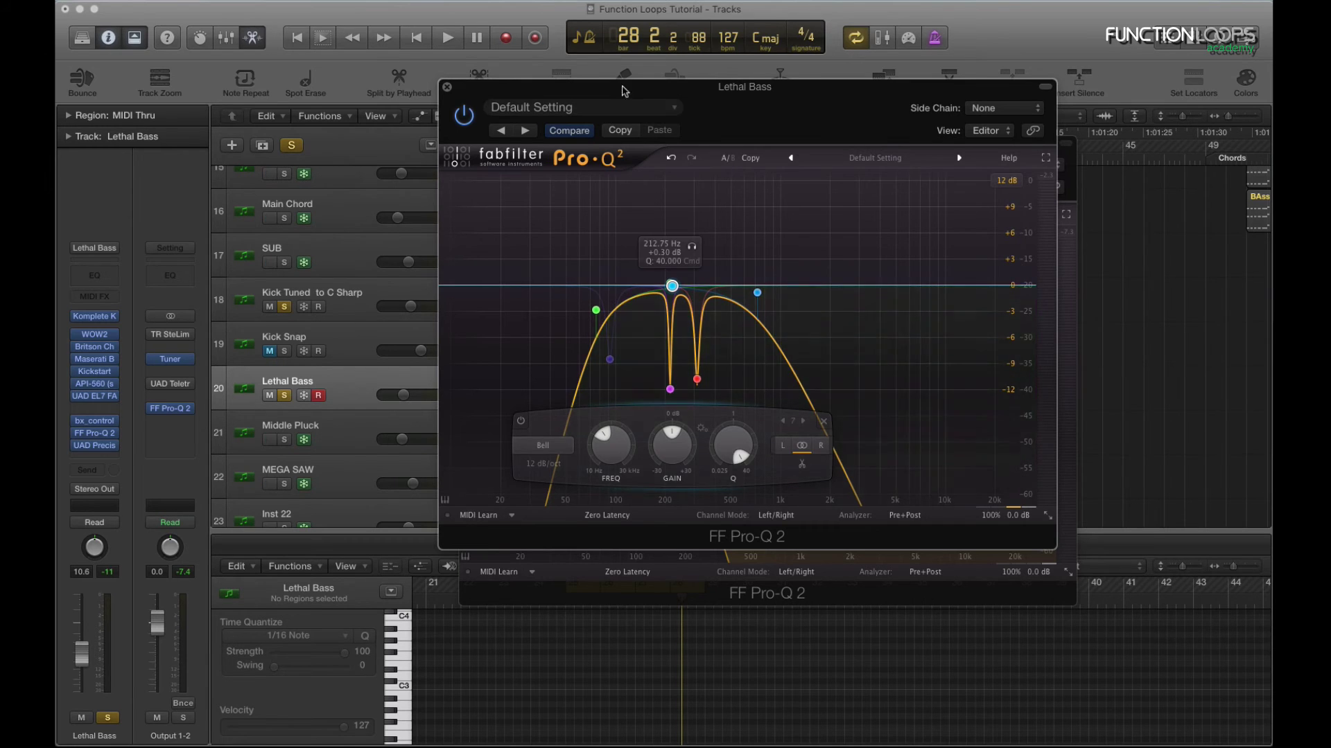
Step: Try lowering Lethal Bass's low-cut to 10 Hz, undo to restore it, and close Pro-Q 2
{"action": "key", "text": "space"}
{"action": "left_click", "coordinate": [722, 393]}
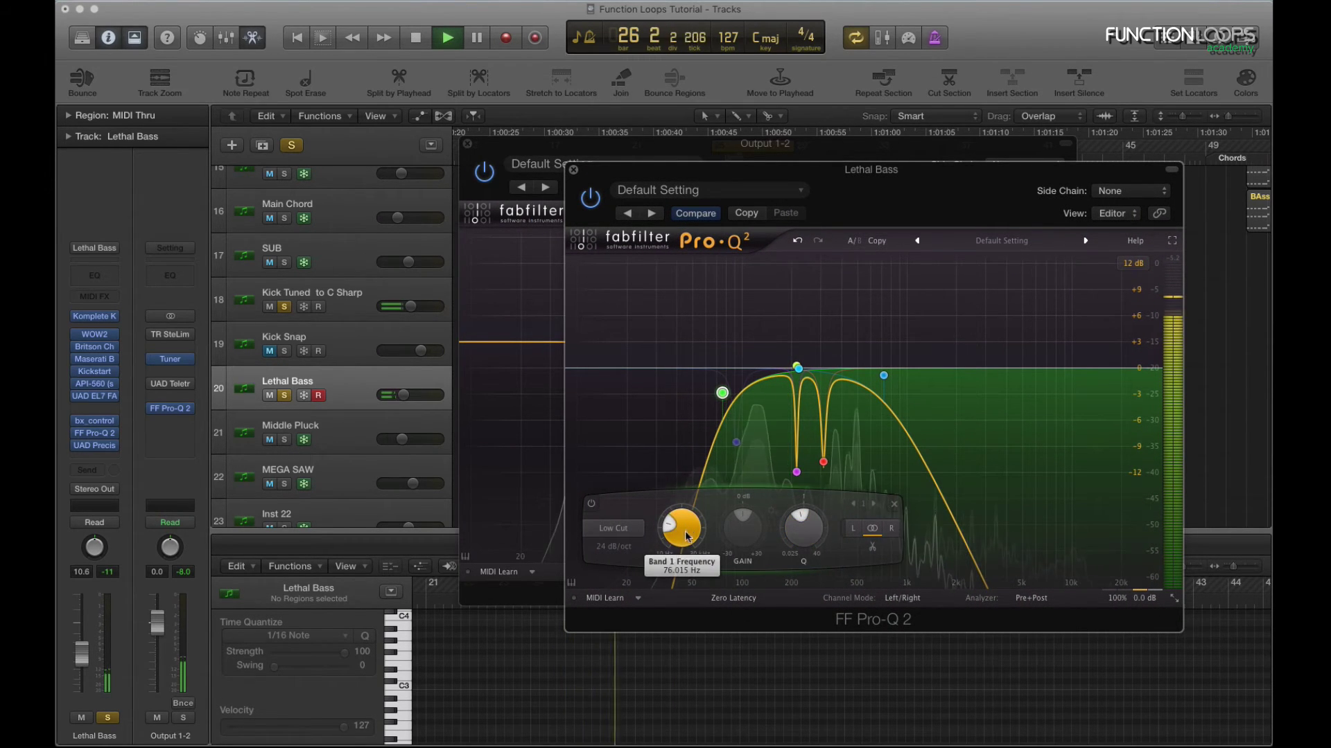
{"action": "left_click_drag", "start_coordinate": [682, 530], "coordinate": [683, 580]}
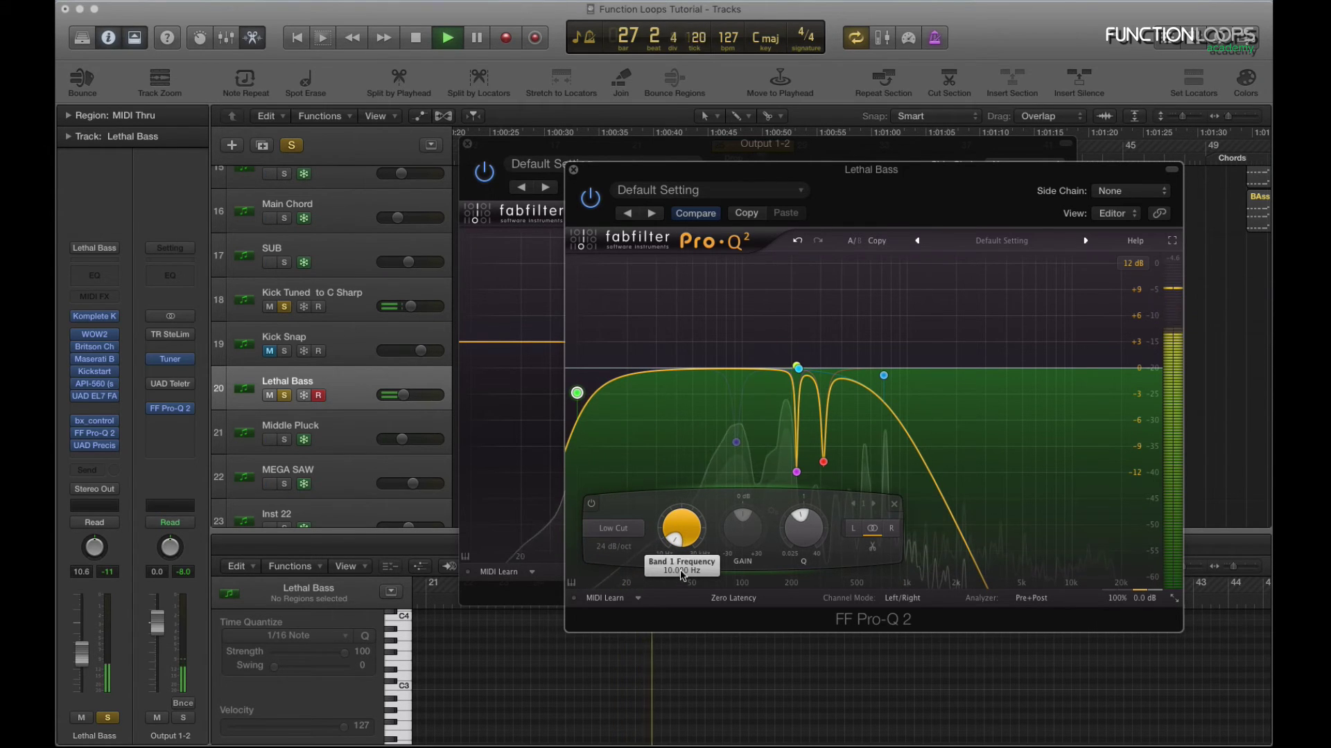
{"action": "left_click", "coordinate": [798, 241]}
{"action": "left_click", "coordinate": [799, 243]}
{"action": "left_click", "coordinate": [799, 243]}
{"action": "key", "text": "space"}
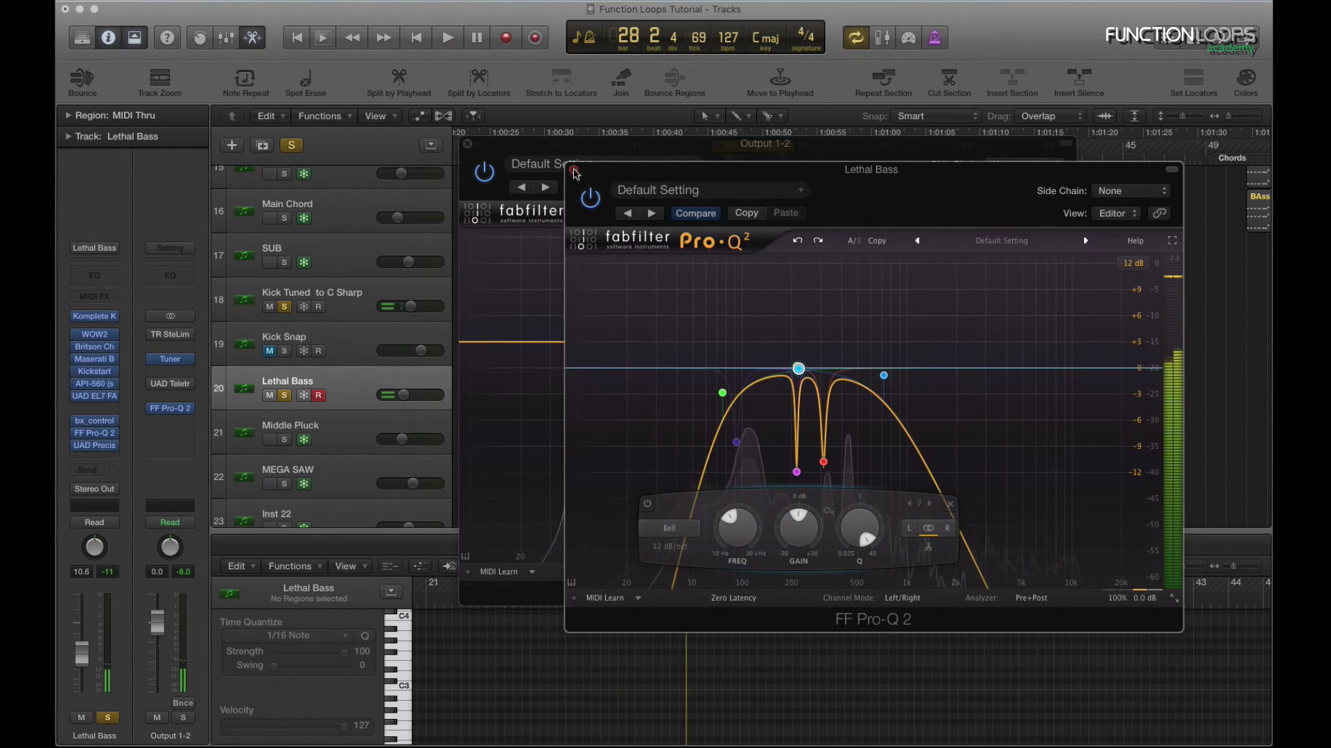
{"action": "key", "text": "super+w"}
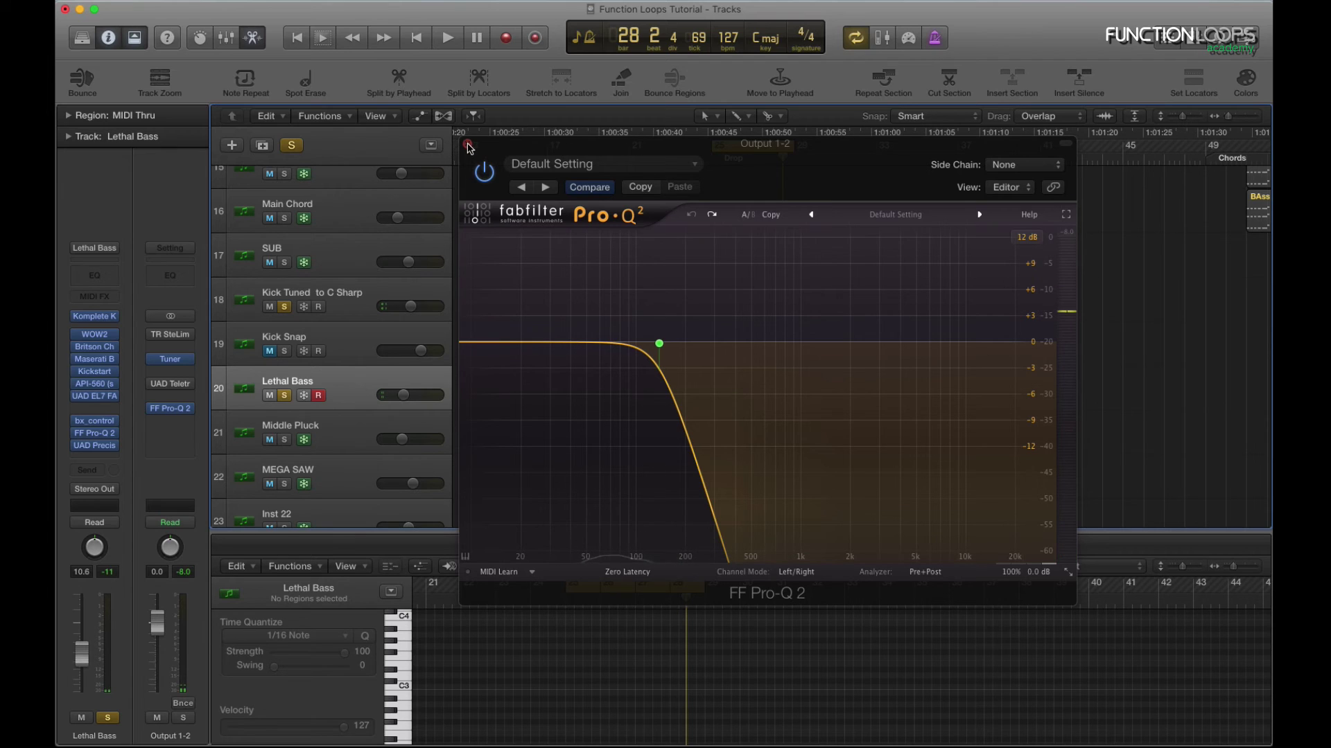
Step: Nudge the Maserati B72 Bass knob on Lethal Bass during playback, then close its window
{"action": "left_click", "coordinate": [94, 359]}
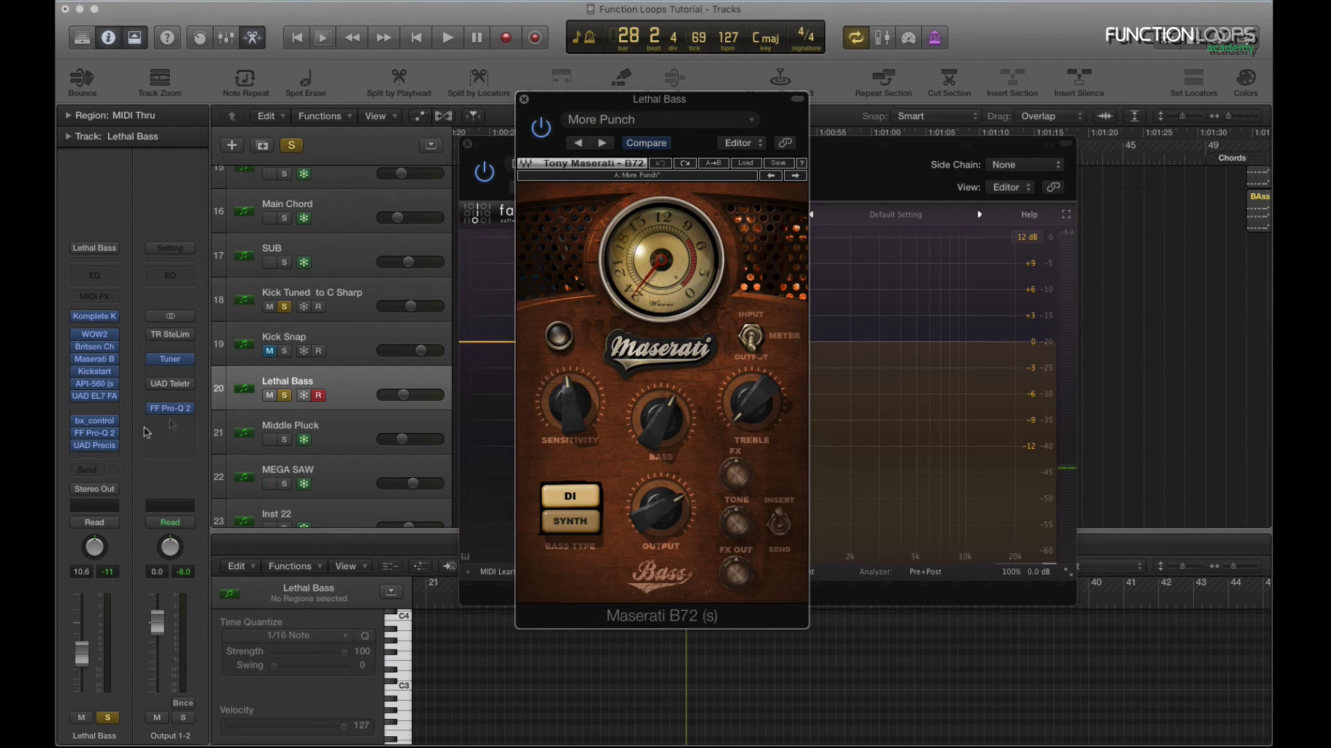
{"action": "key", "text": "space"}
{"action": "left_click_drag", "start_coordinate": [662, 431], "coordinate": [662, 447]}
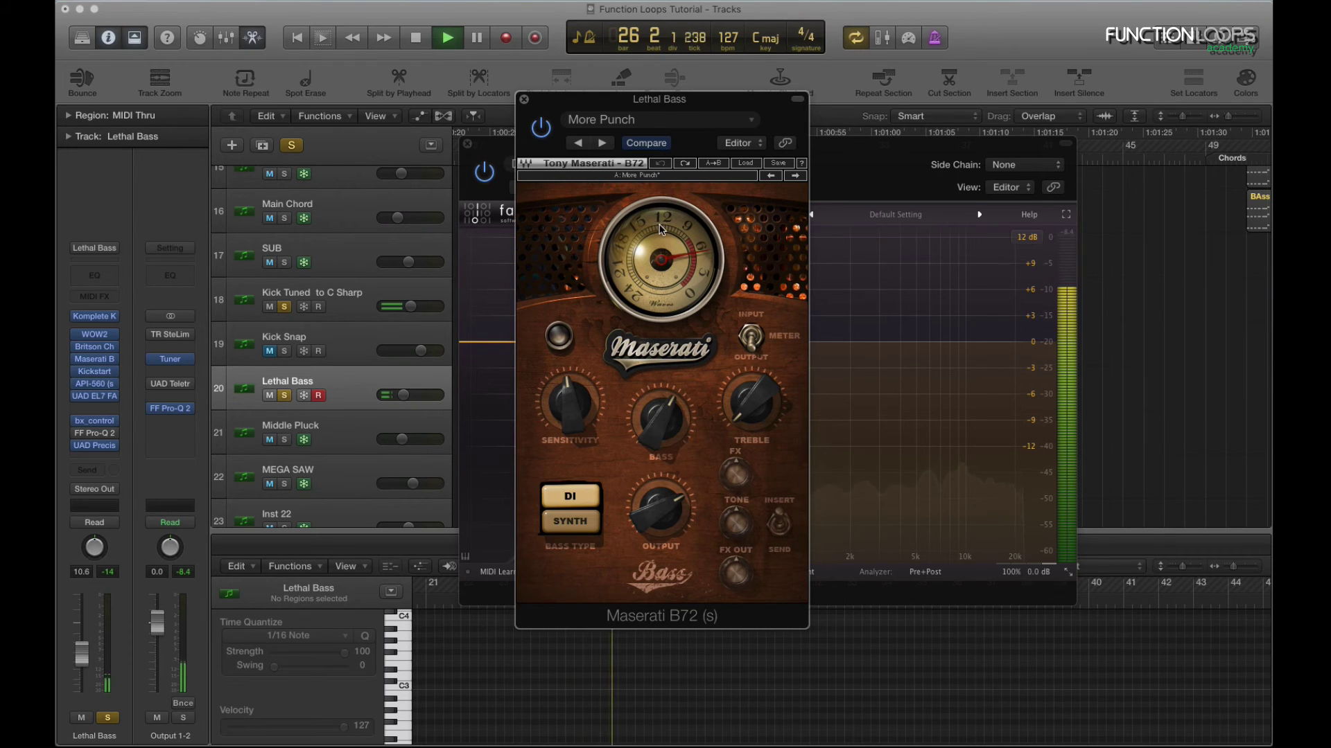
{"action": "key", "text": "space"}
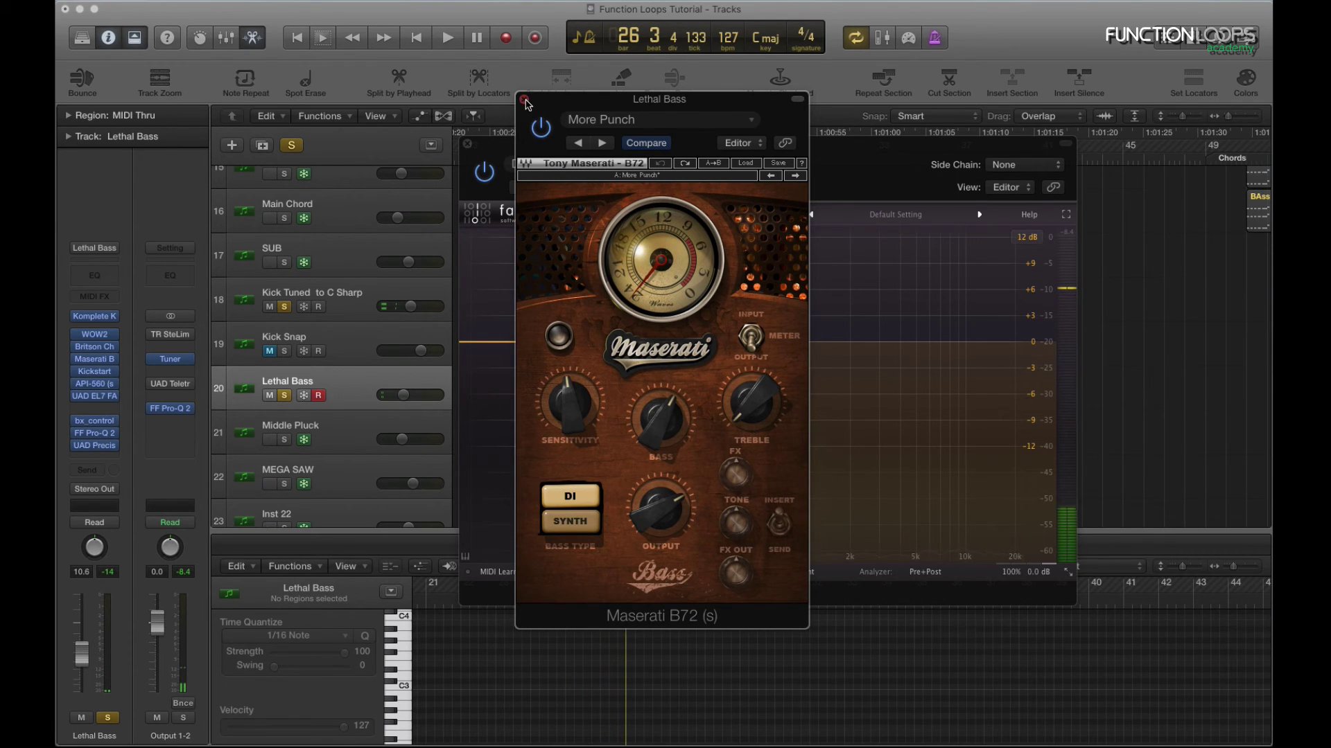
{"action": "left_click", "coordinate": [524, 101]}
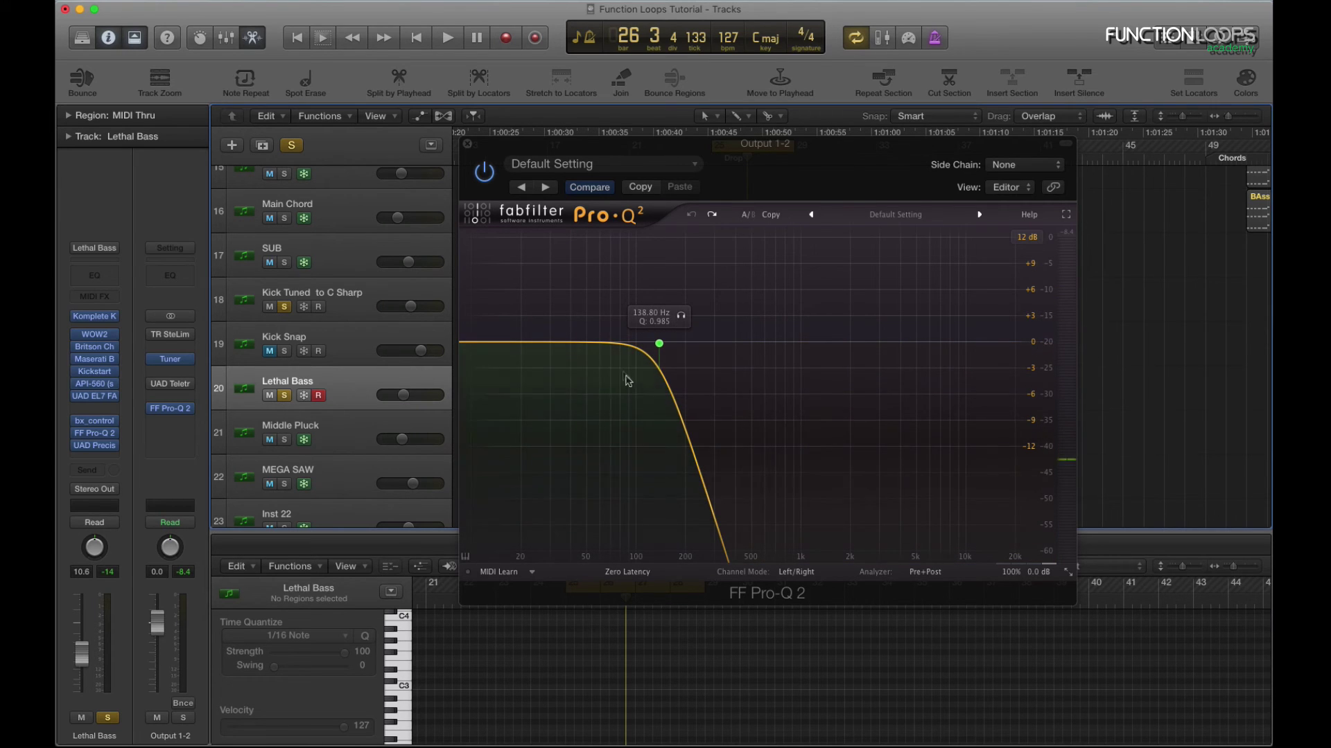
Step: Close the Output 1-2 FF Pro-Q 2 window to reveal the Lethal Bass regions
{"action": "left_click", "coordinate": [467, 144]}
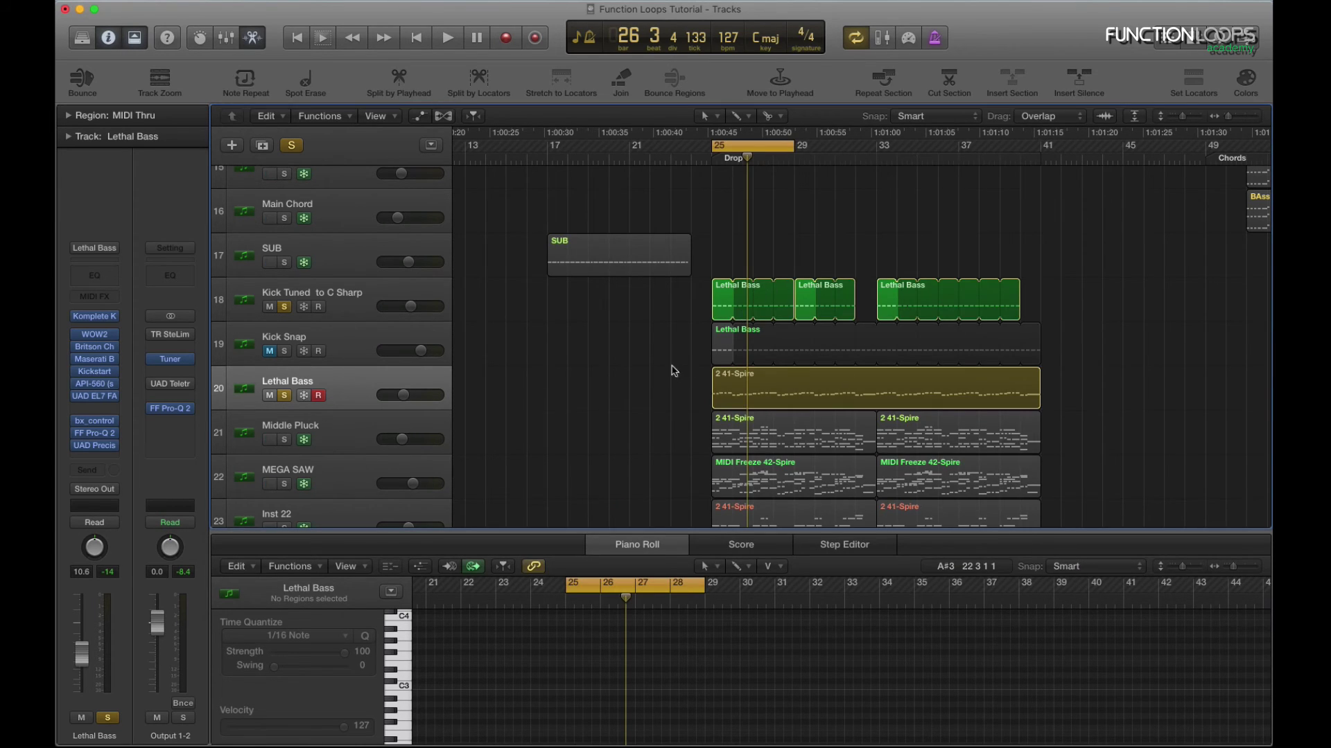